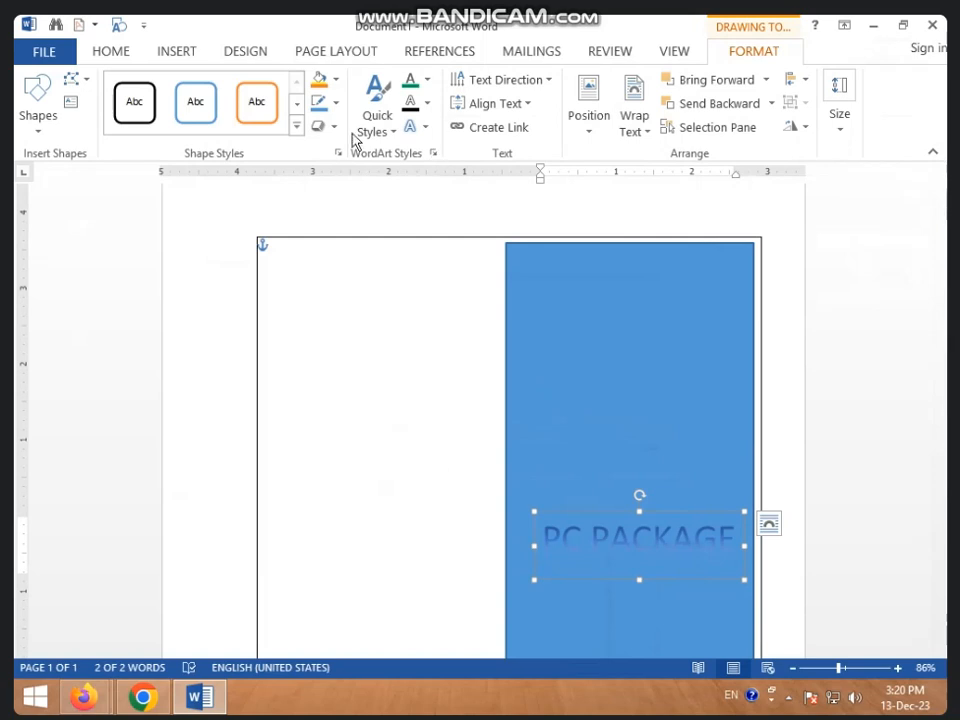
- Apply a black WordArt style with a light outline to the PC PACKAGE text and move it slightly left on the blue rectangle
{"action": "left_click", "coordinate": [298, 126]}
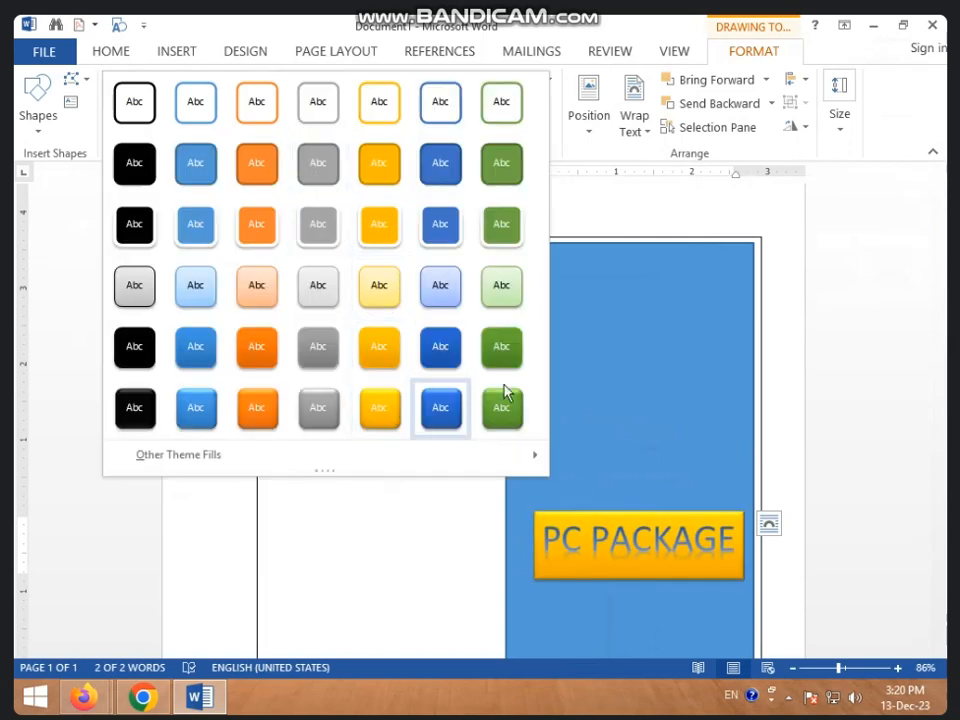
{"action": "left_click", "coordinate": [620, 138]}
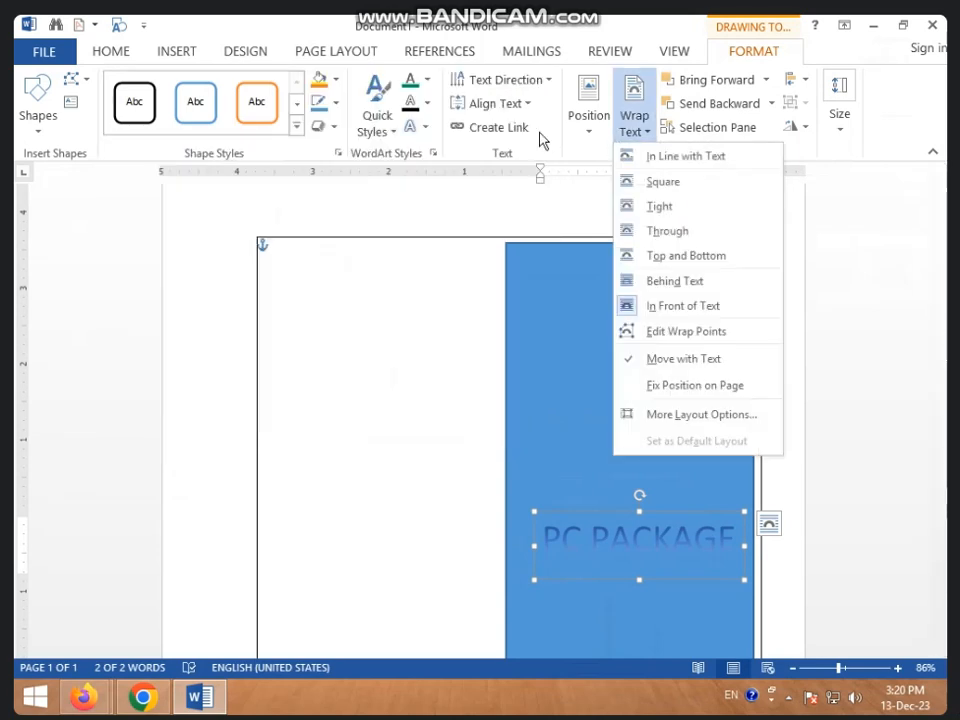
{"action": "left_click", "coordinate": [371, 134]}
{"action": "left_click", "coordinate": [372, 135]}
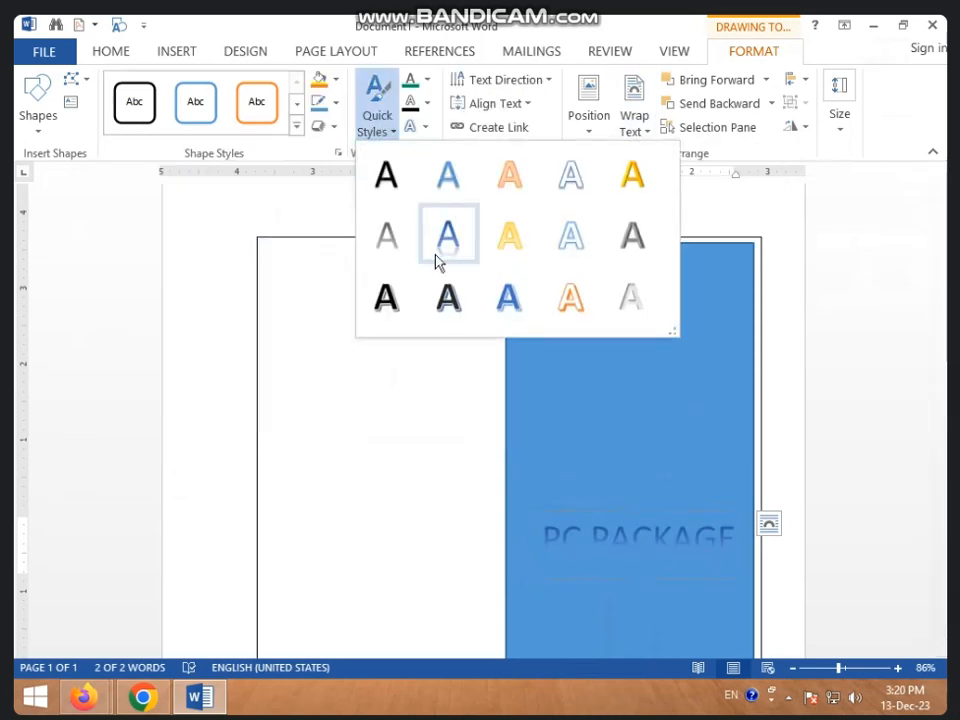
{"action": "left_click", "coordinate": [458, 304]}
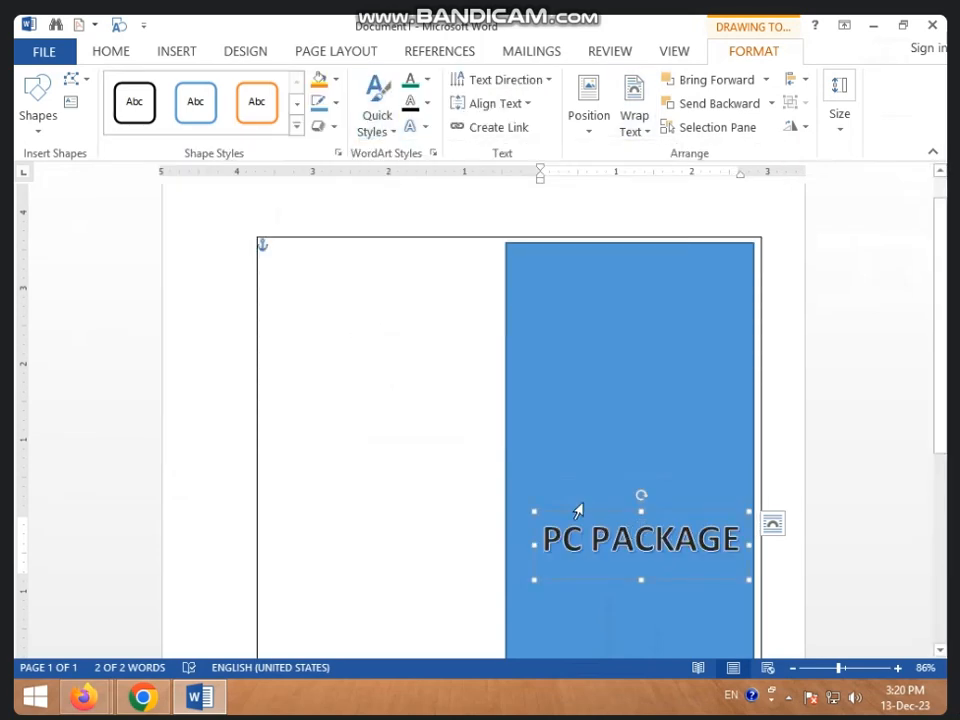
{"action": "left_click_drag", "start_coordinate": [583, 515], "coordinate": [559, 511]}
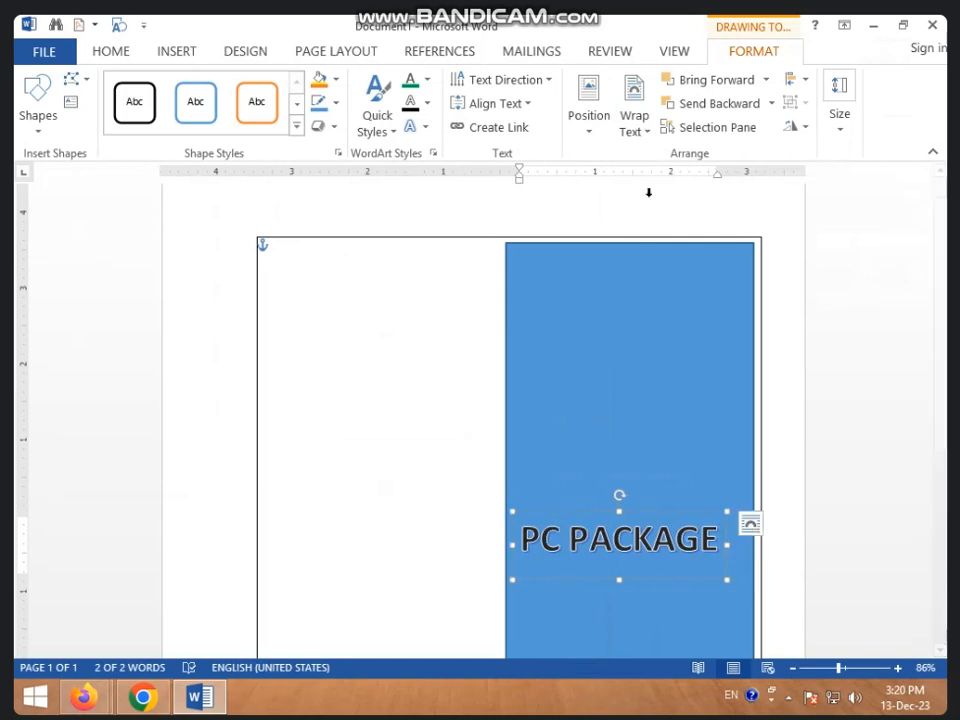
- Insert the Title document property on the PC PACKAGE WordArt text
{"action": "scroll", "coordinate": [593, 392], "scroll_direction": "down", "scroll_amount": 3}
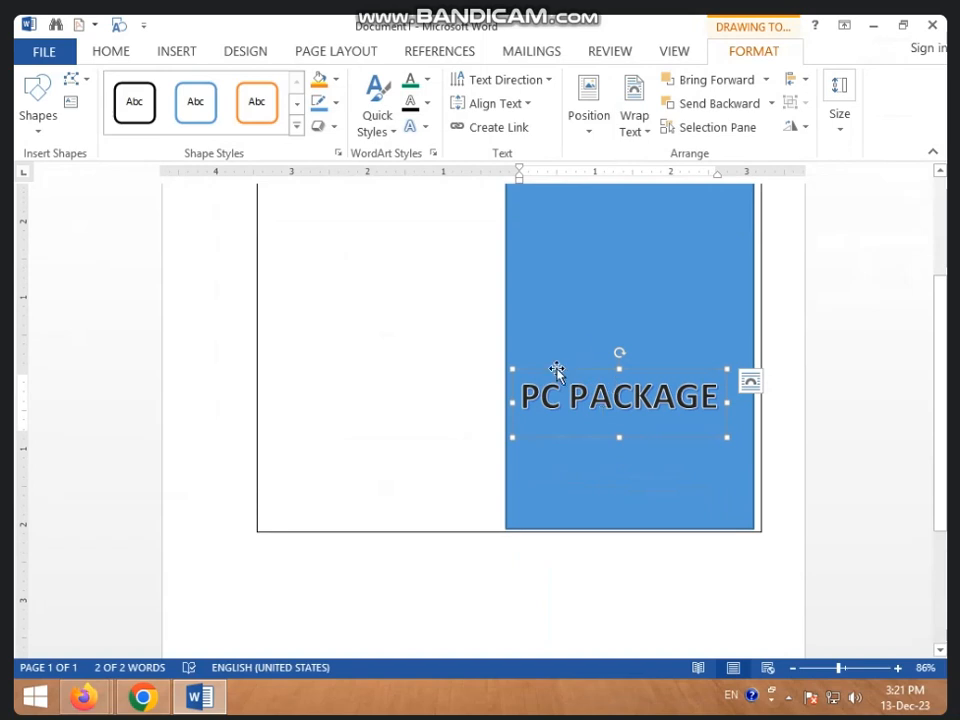
{"action": "scroll", "coordinate": [504, 343], "scroll_direction": "up", "scroll_amount": 3}
{"action": "scroll", "coordinate": [502, 352], "scroll_direction": "down", "scroll_amount": 1}
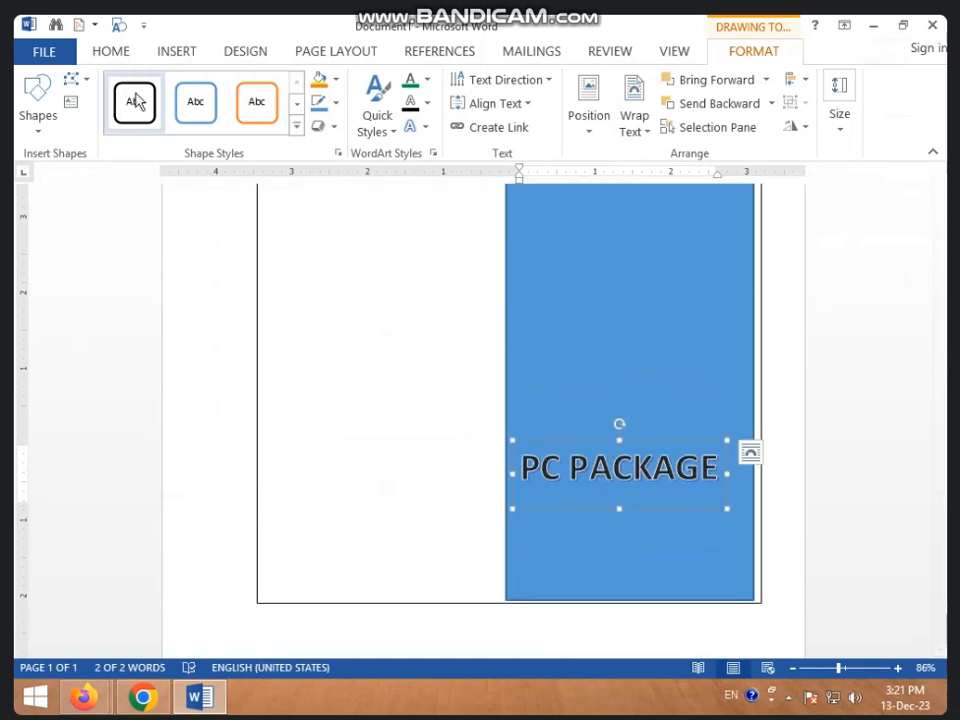
{"action": "left_click", "coordinate": [170, 54]}
{"action": "left_click", "coordinate": [746, 80]}
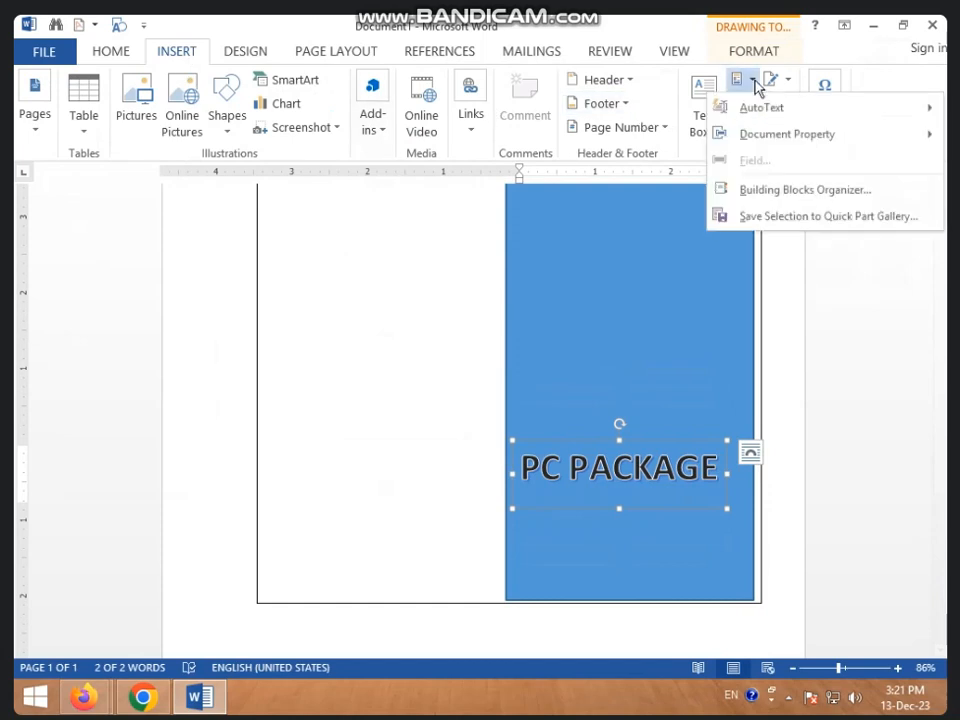
{"action": "mouse_move", "coordinate": [780, 142]}
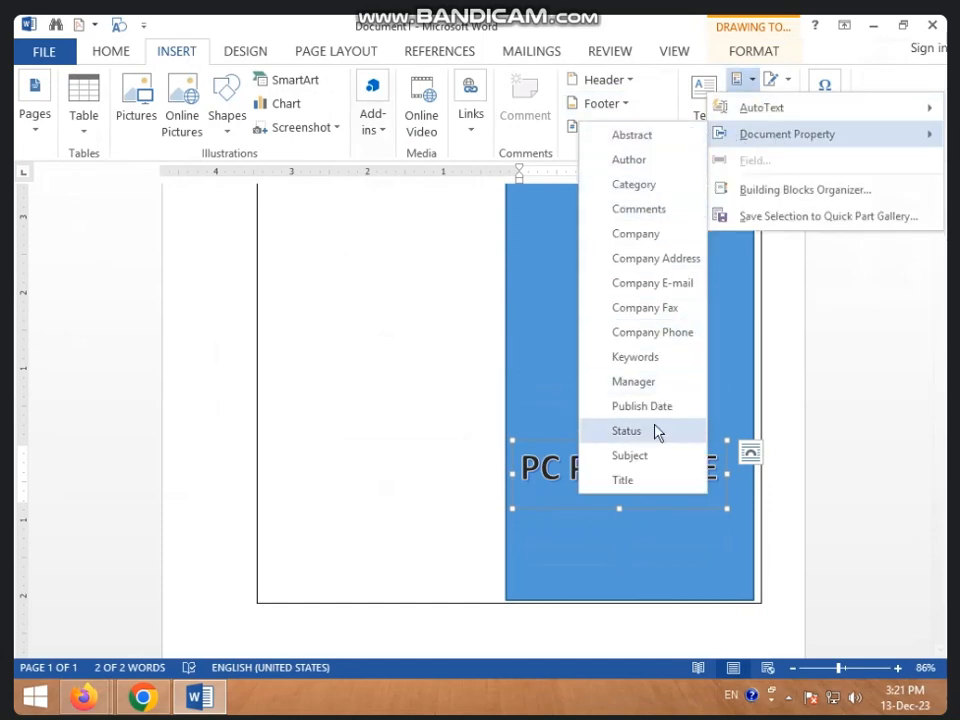
{"action": "left_click", "coordinate": [626, 481]}
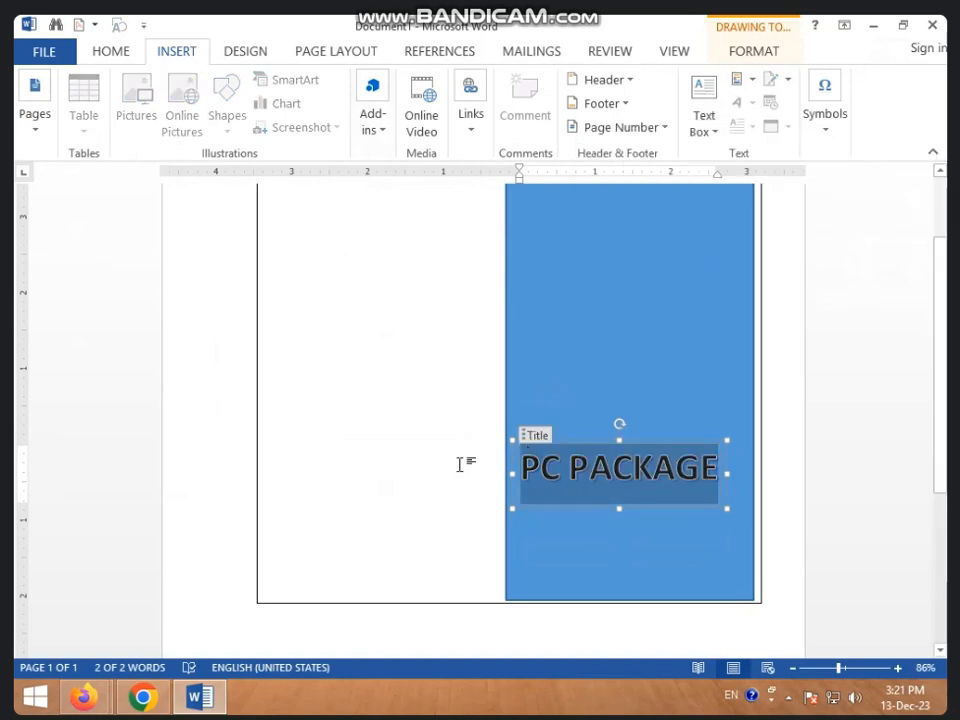
{"action": "left_click", "coordinate": [437, 496]}
{"action": "left_click", "coordinate": [603, 498]}
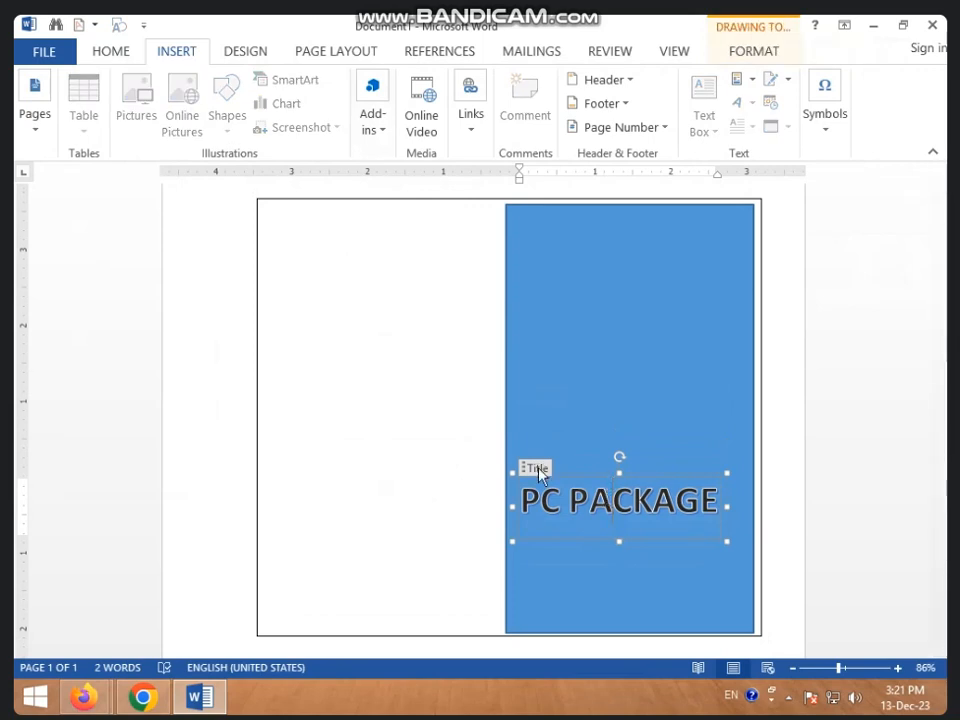
{"action": "left_click", "coordinate": [757, 79]}
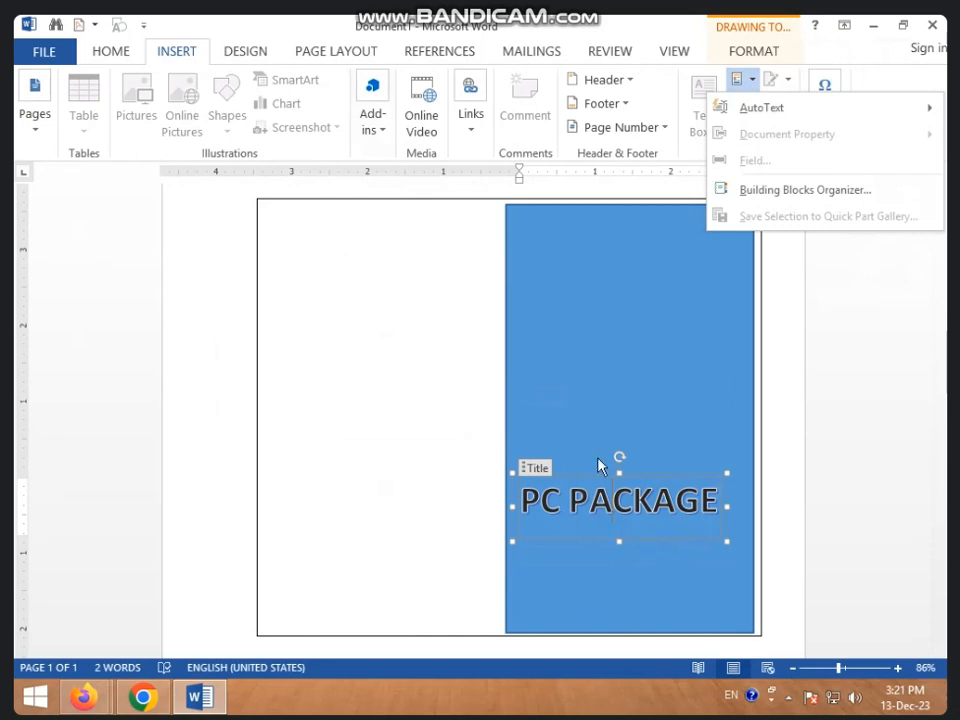
{"action": "left_click", "coordinate": [572, 591]}
{"action": "left_click", "coordinate": [577, 577]}
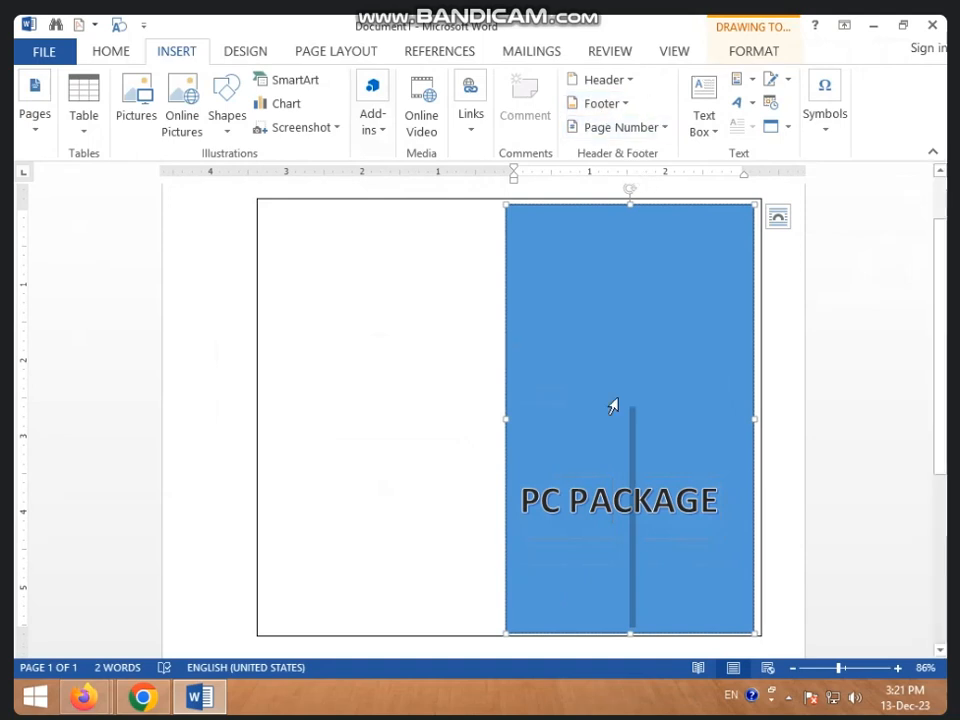
{"action": "left_click", "coordinate": [740, 79]}
{"action": "mouse_move", "coordinate": [761, 140]}
{"action": "left_click", "coordinate": [356, 315]}
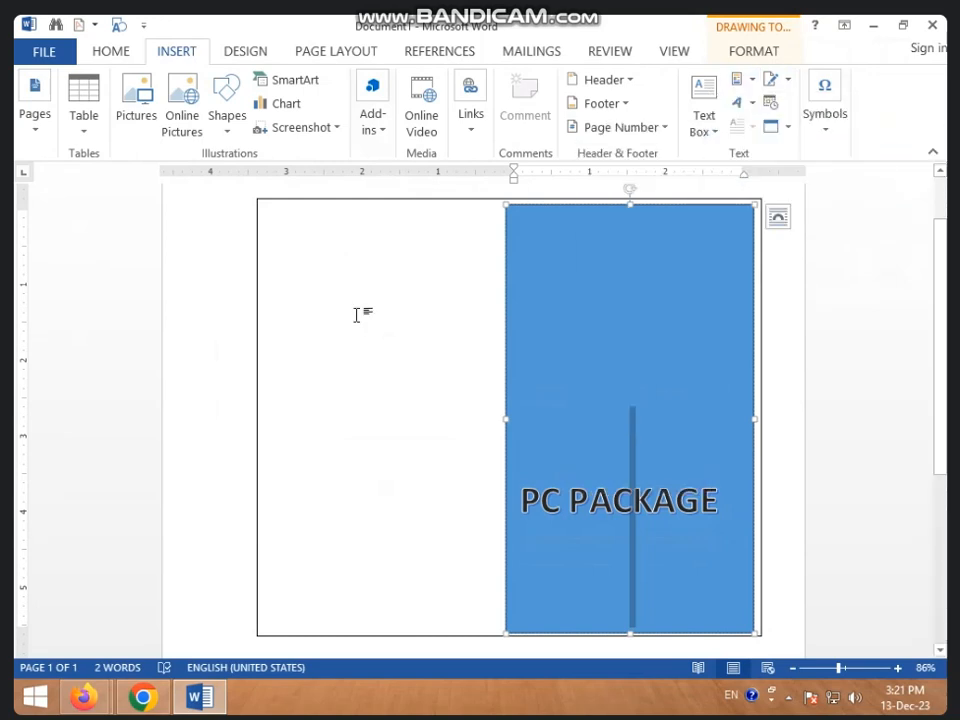
- Clear the table's contents, including the blue rectangle and WordArt, and delete the empty table from the page
{"action": "scroll", "coordinate": [370, 340], "scroll_direction": "down", "scroll_amount": 2}
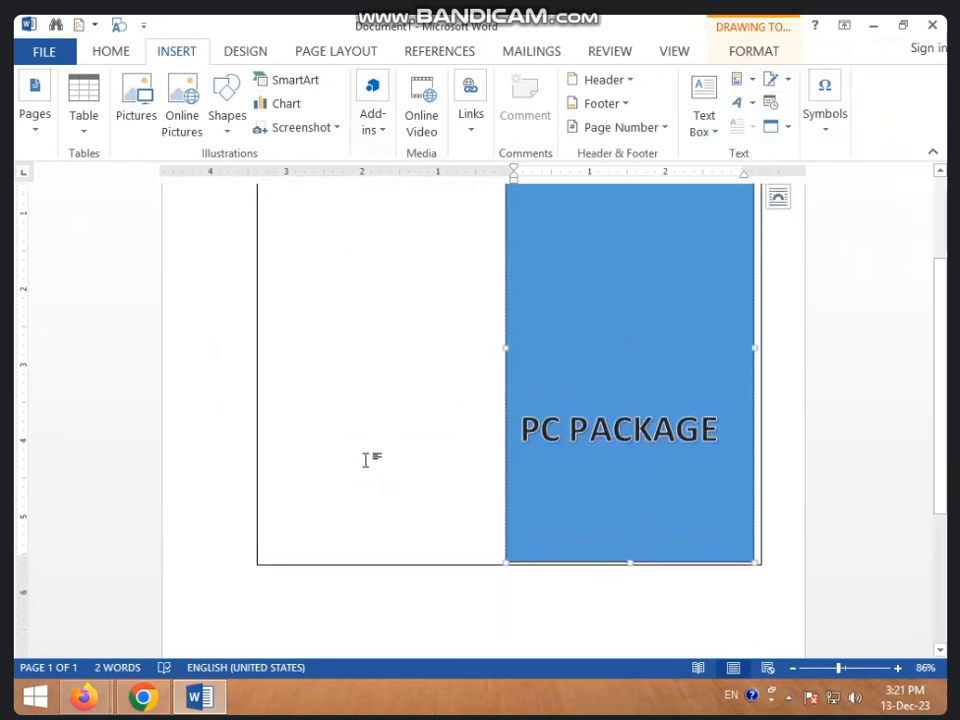
{"action": "left_click", "coordinate": [305, 566]}
{"action": "scroll", "coordinate": [300, 530], "scroll_direction": "up", "scroll_amount": 2}
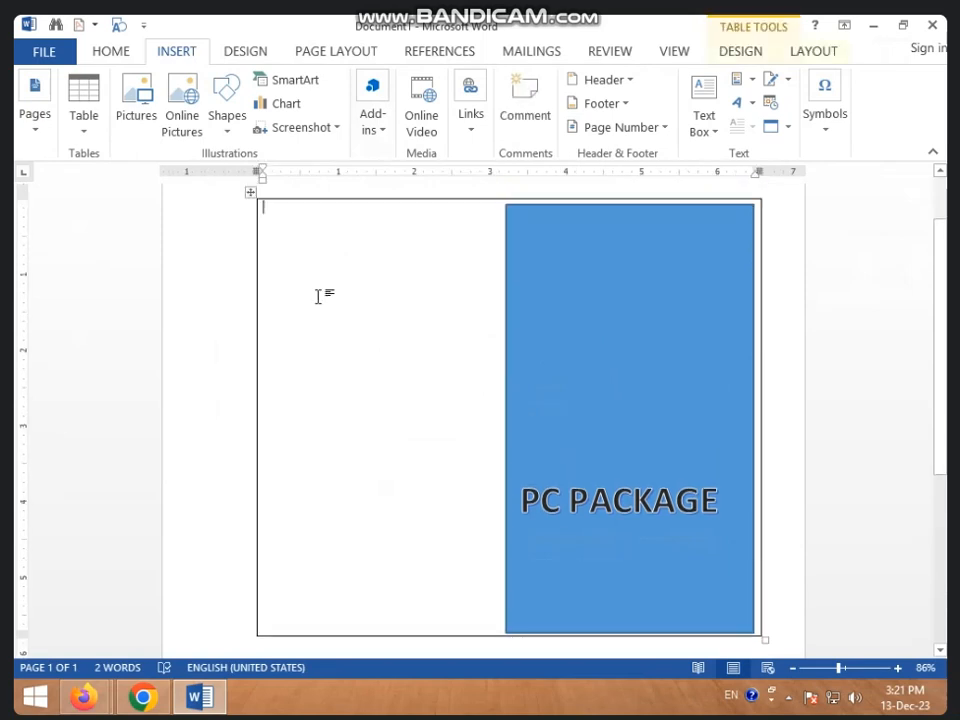
{"action": "left_click", "coordinate": [253, 195]}
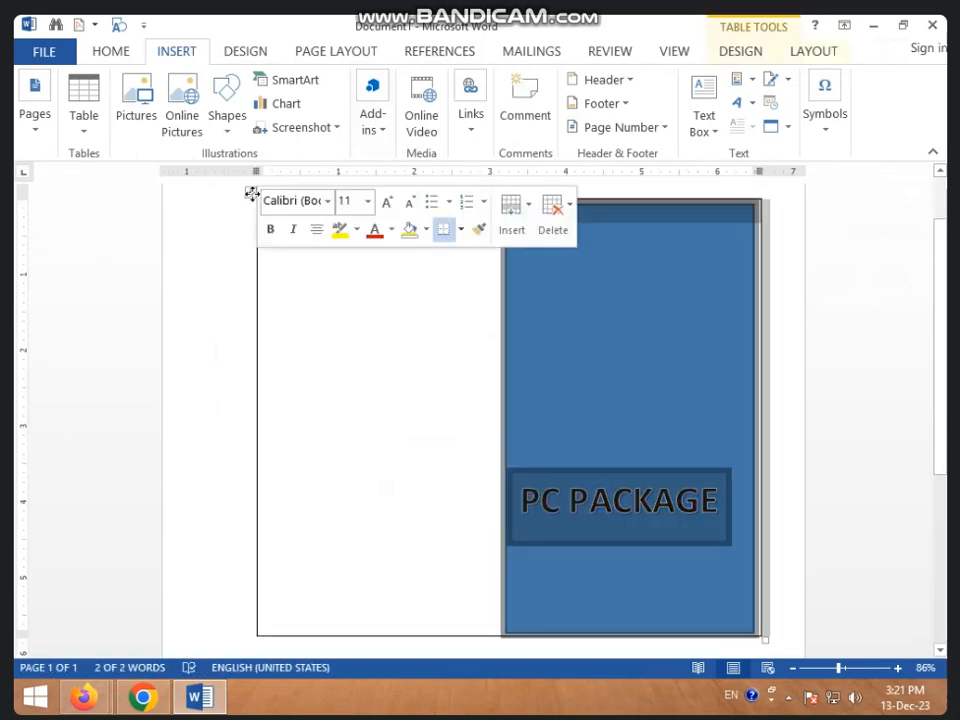
{"action": "key", "text": "Delete"}
{"action": "left_click", "coordinate": [252, 193]}
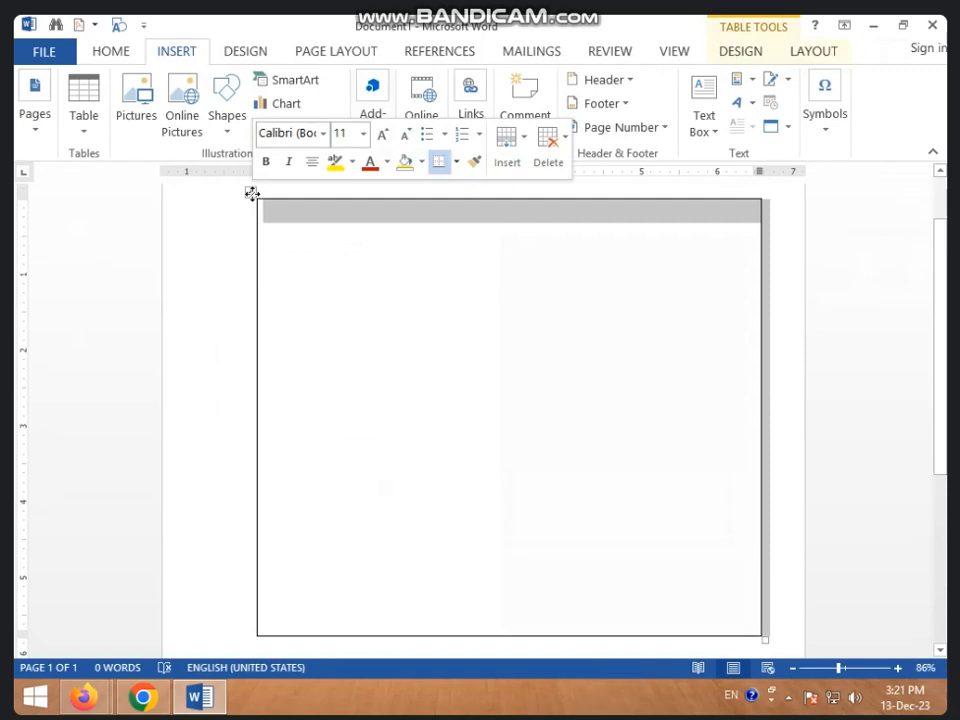
{"action": "key", "text": "BackSpace"}
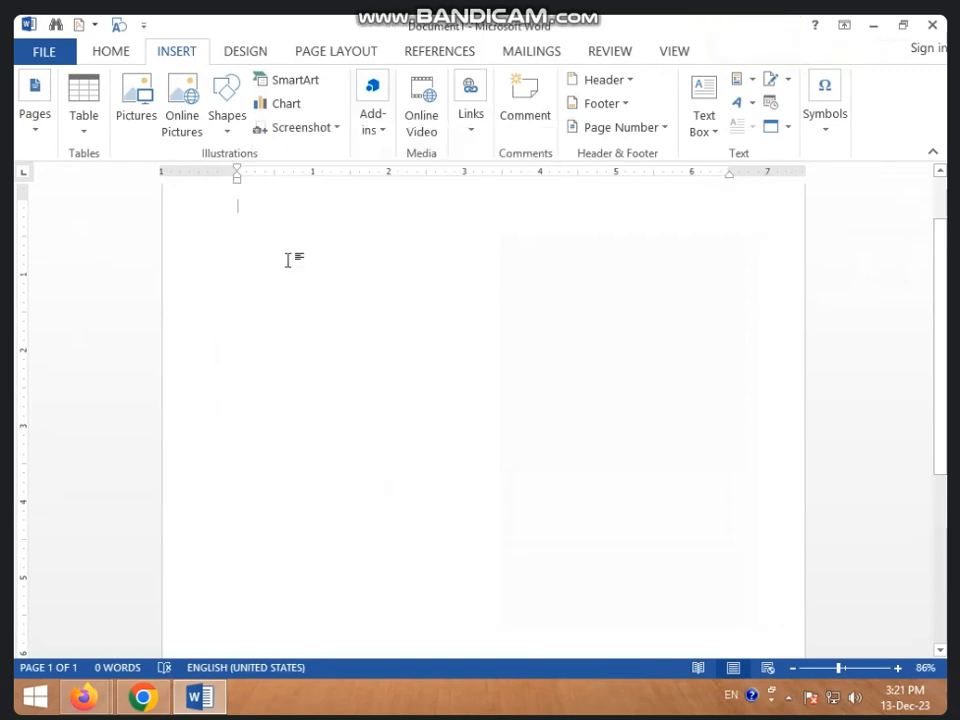
- Generate sample paragraphs on the blank page with =RAND()
{"action": "type", "text": "=RAND"}
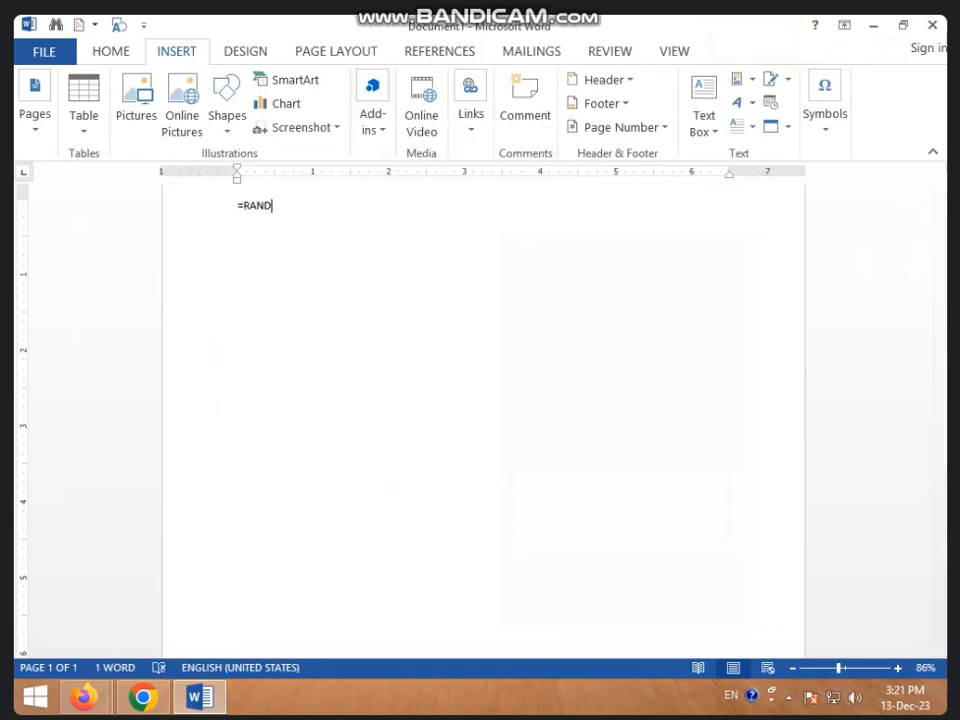
{"action": "type", "text": "()"}
{"action": "key", "text": "Return"}
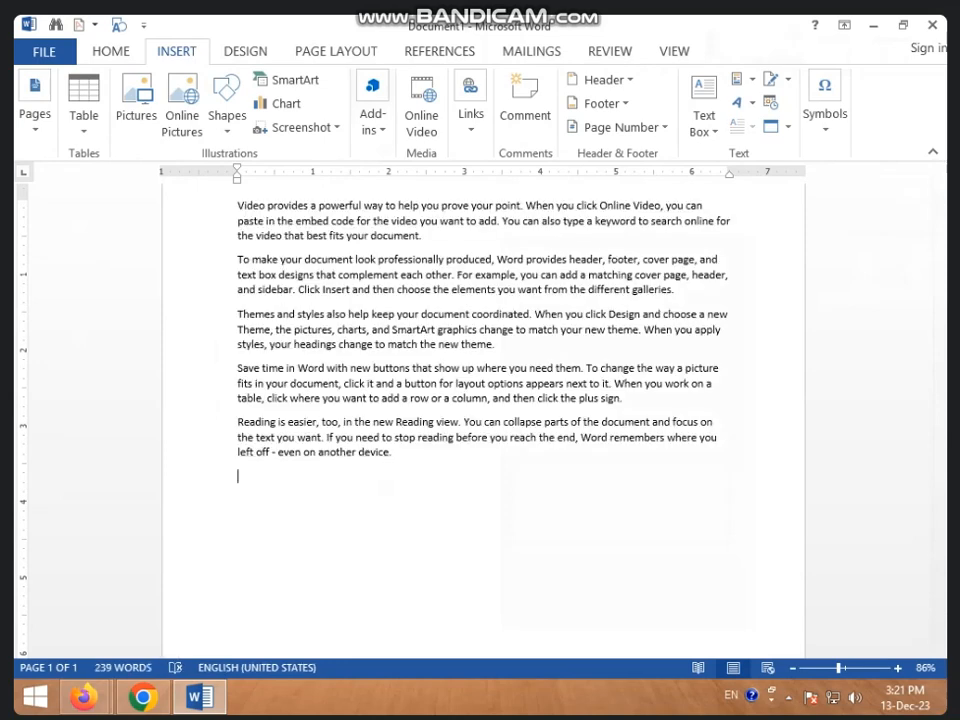
- Replace "document." at the end of the first paragraph with the Author document property
{"action": "left_click_drag", "start_coordinate": [371, 239], "coordinate": [348, 237]}
{"action": "left_click", "coordinate": [386, 236]}
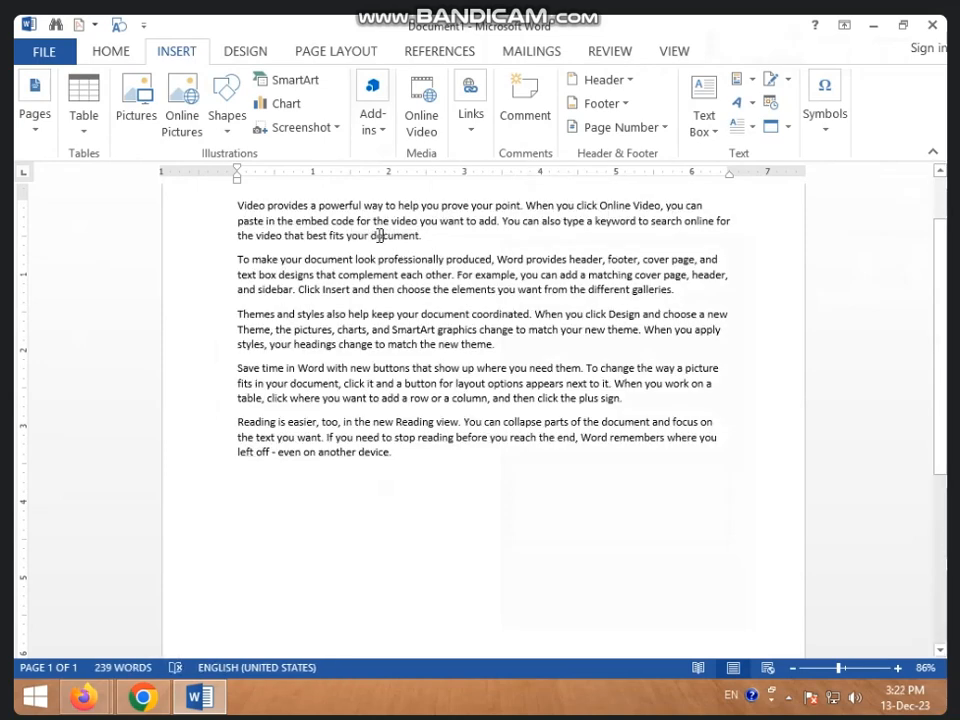
{"action": "left_click_drag", "start_coordinate": [380, 236], "coordinate": [426, 237]}
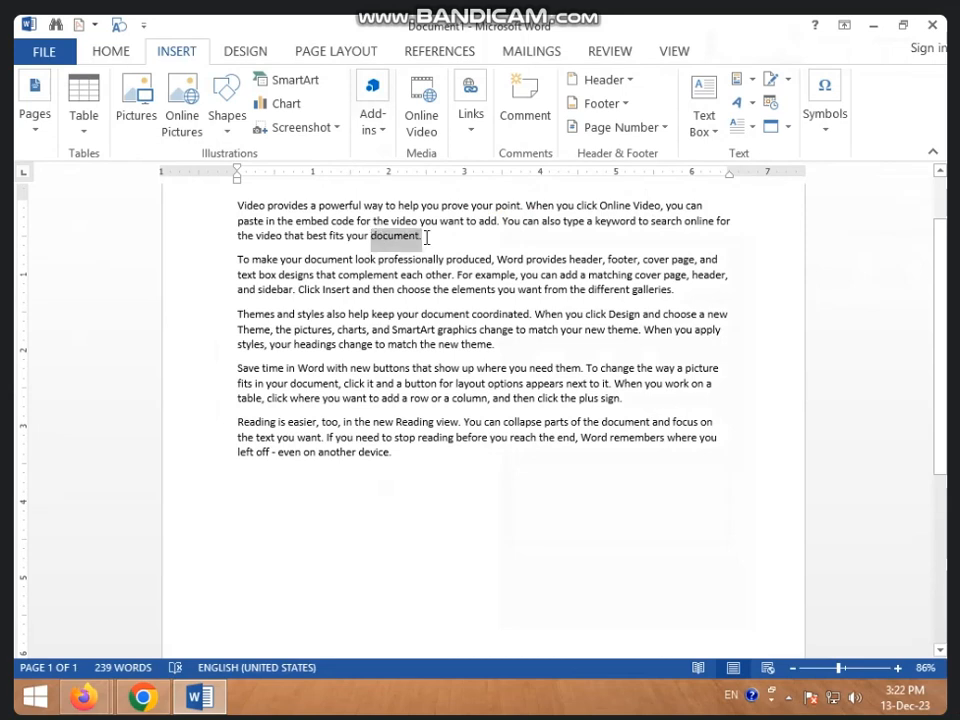
{"action": "left_click", "coordinate": [750, 86]}
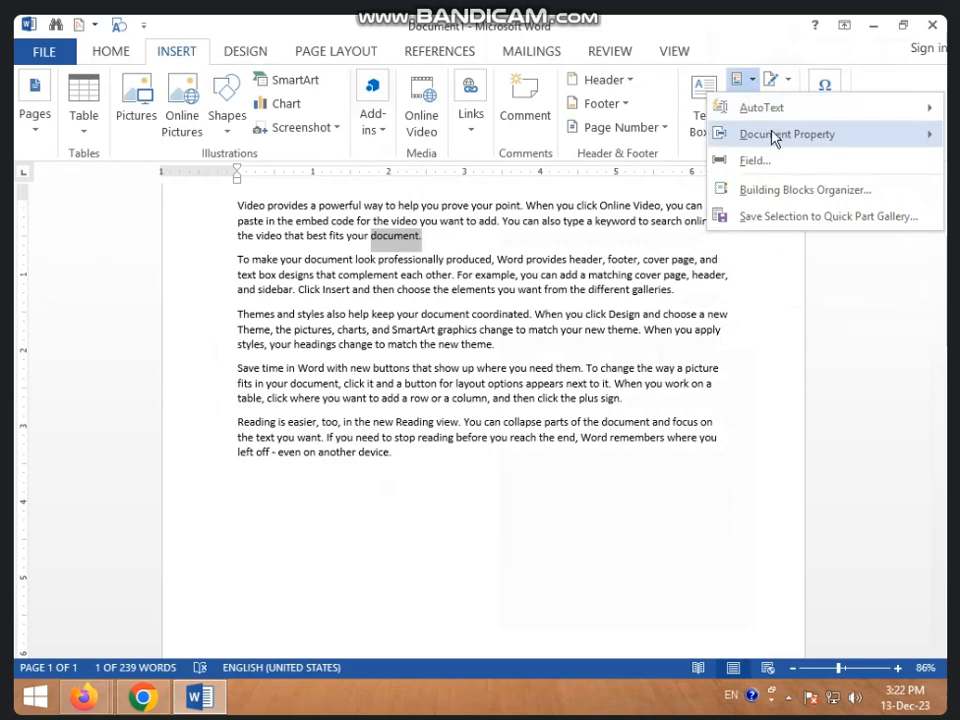
{"action": "mouse_move", "coordinate": [774, 140]}
{"action": "left_click", "coordinate": [665, 163]}
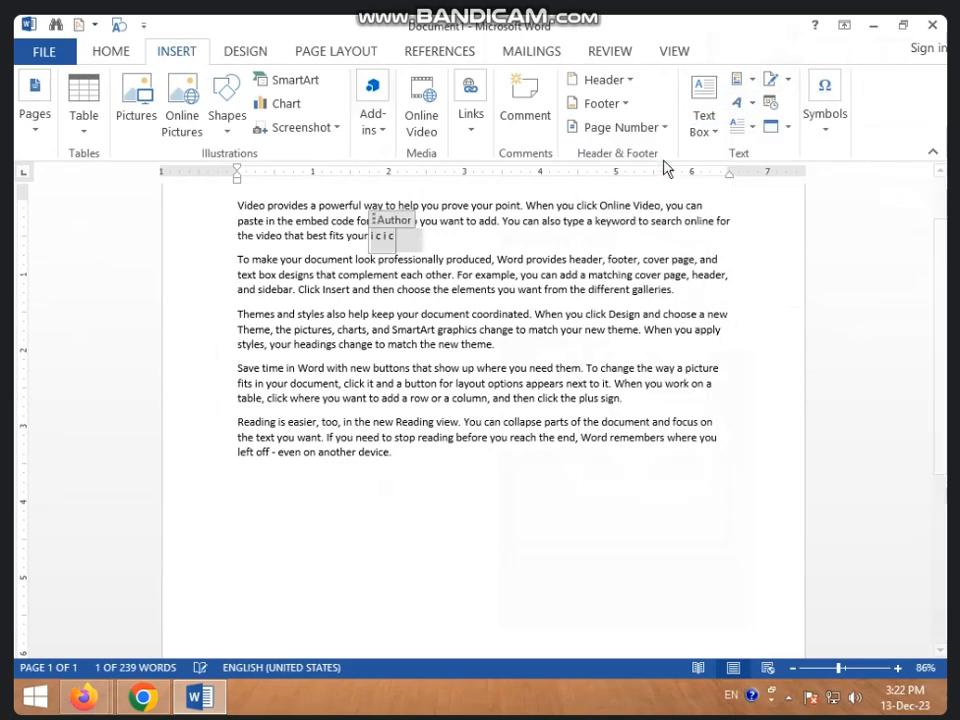
- Replace the text of the Author field with "JFJLGKJFDLKGJDFKJGDFKJGJG"
{"action": "double_click", "coordinate": [387, 241]}
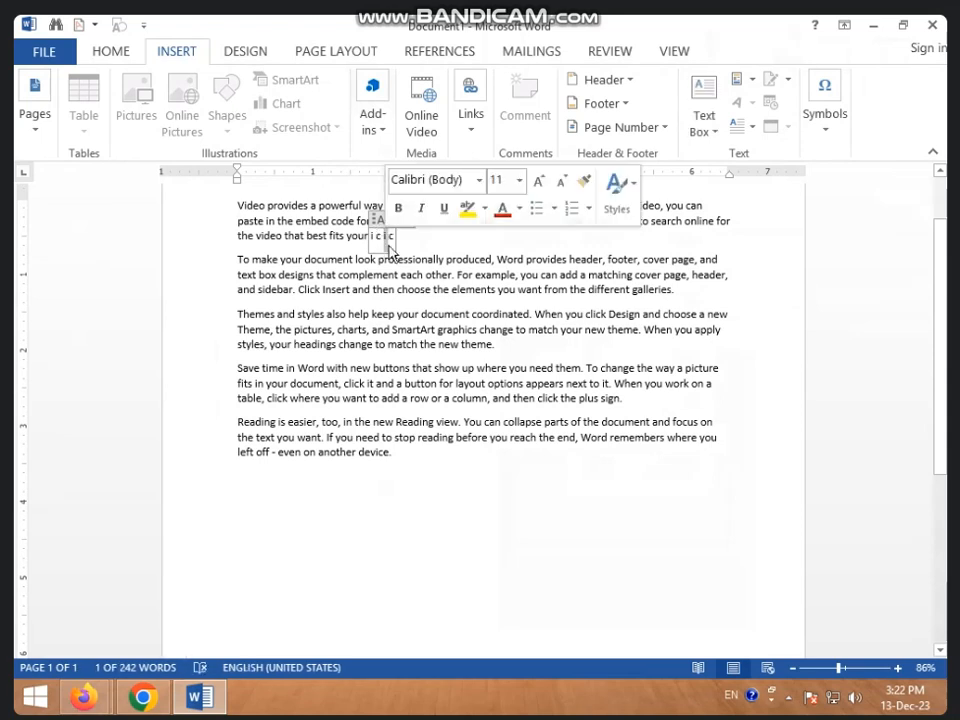
{"action": "left_click_drag", "start_coordinate": [378, 240], "coordinate": [405, 242]}
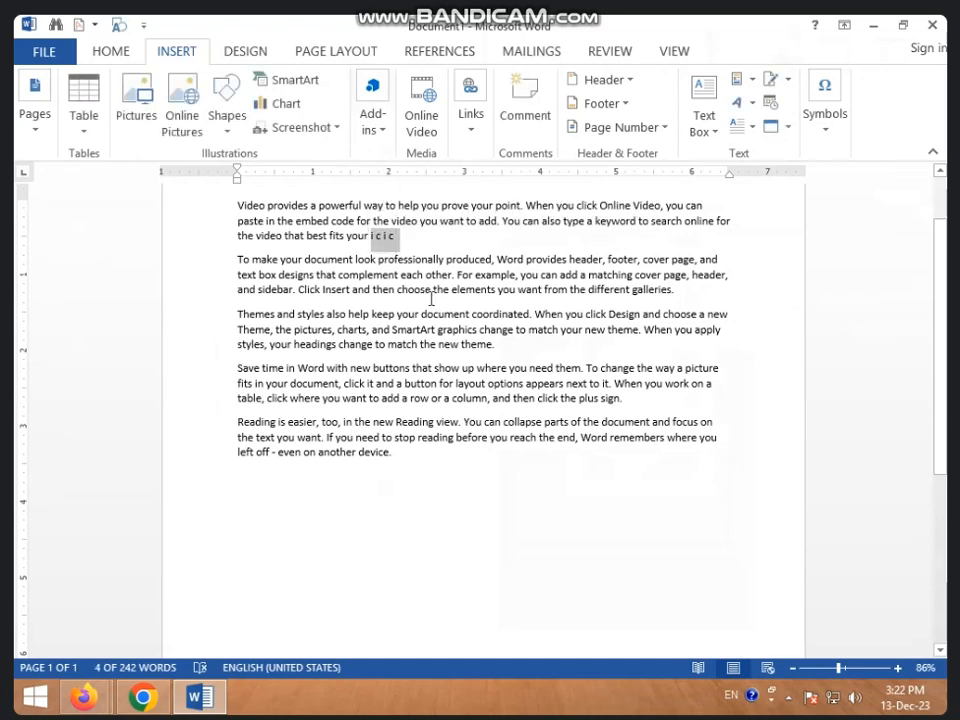
{"action": "type", "text": "J"}
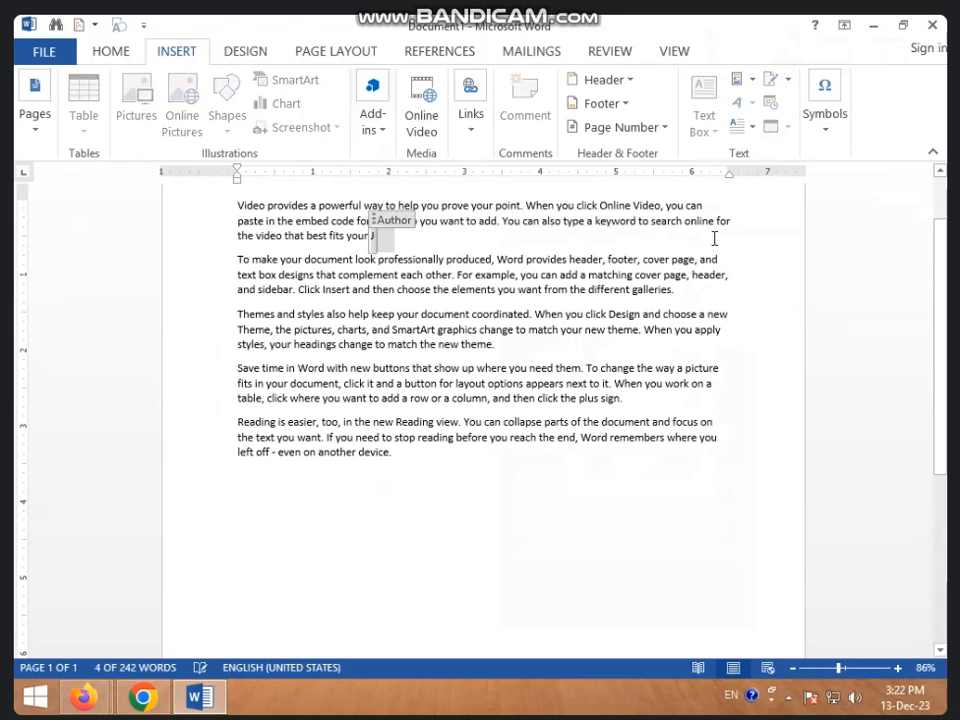
{"action": "type", "text": "FJLGKJFDLKGJDFKJGDFKJGJG"}
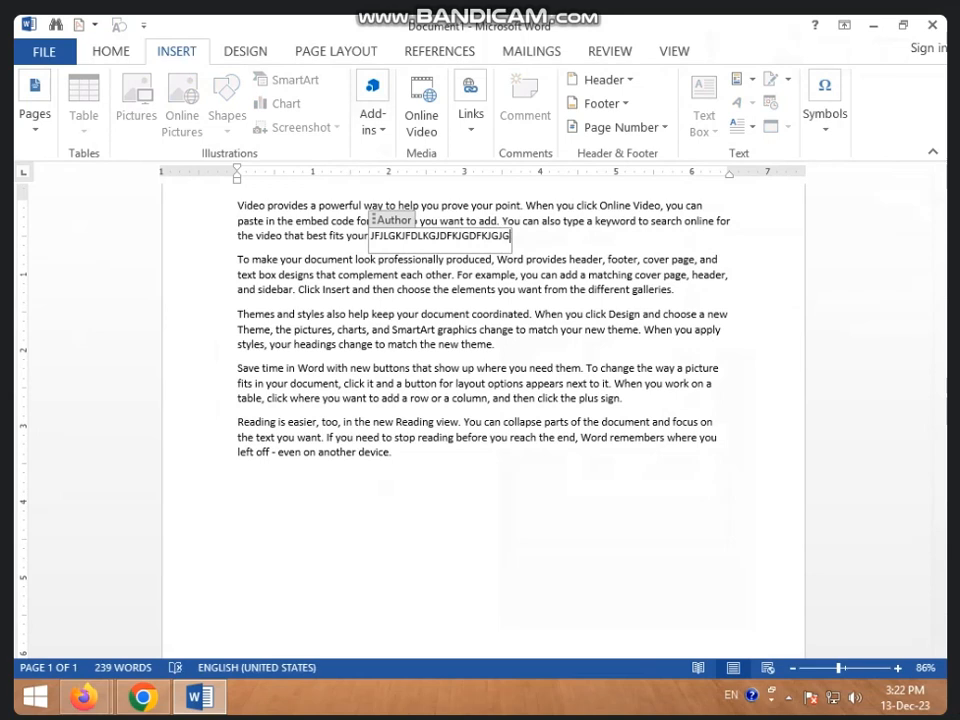
{"action": "left_click", "coordinate": [538, 343]}
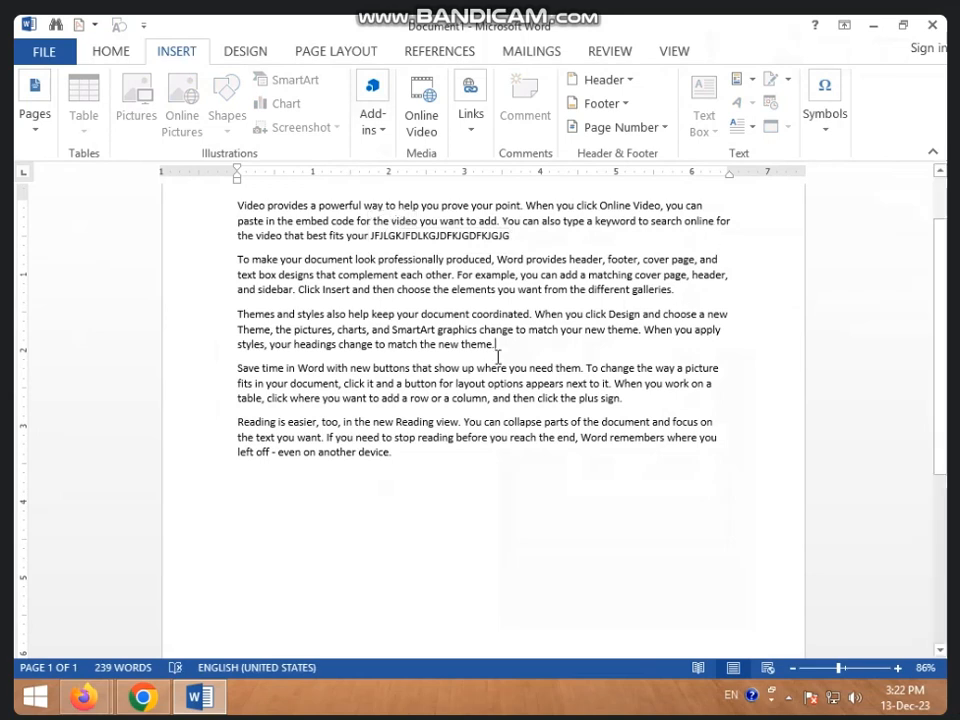
- Replace the random letters in the first paragraph's Author field with the author's name
{"action": "left_click_drag", "start_coordinate": [375, 240], "coordinate": [516, 236]}
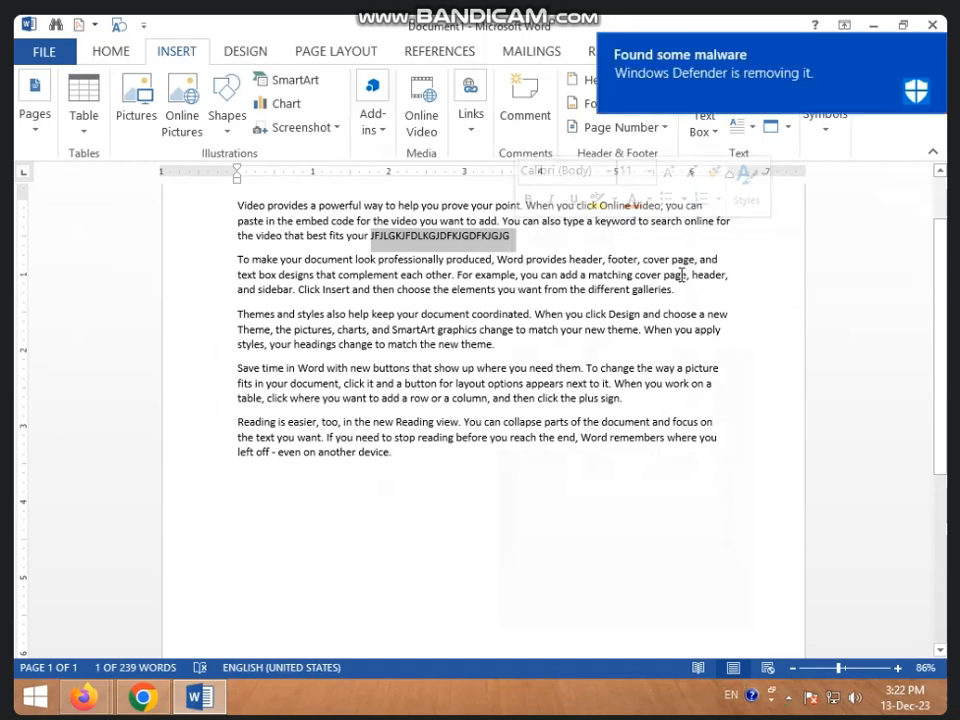
{"action": "type", "text": "PRE"}
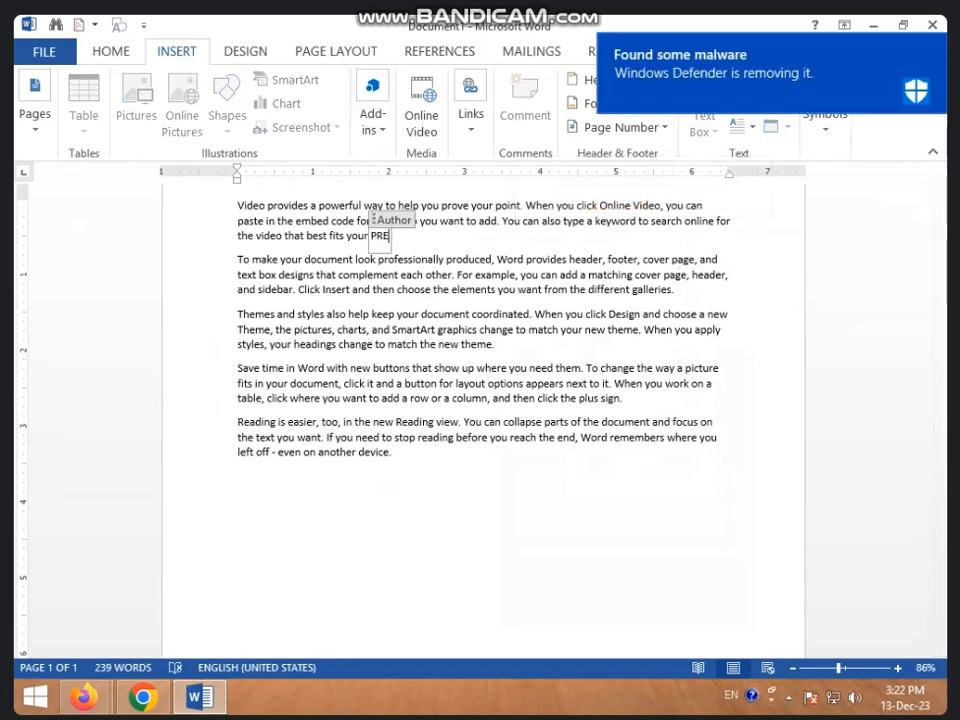
{"action": "type", "text": "MCHAND"}
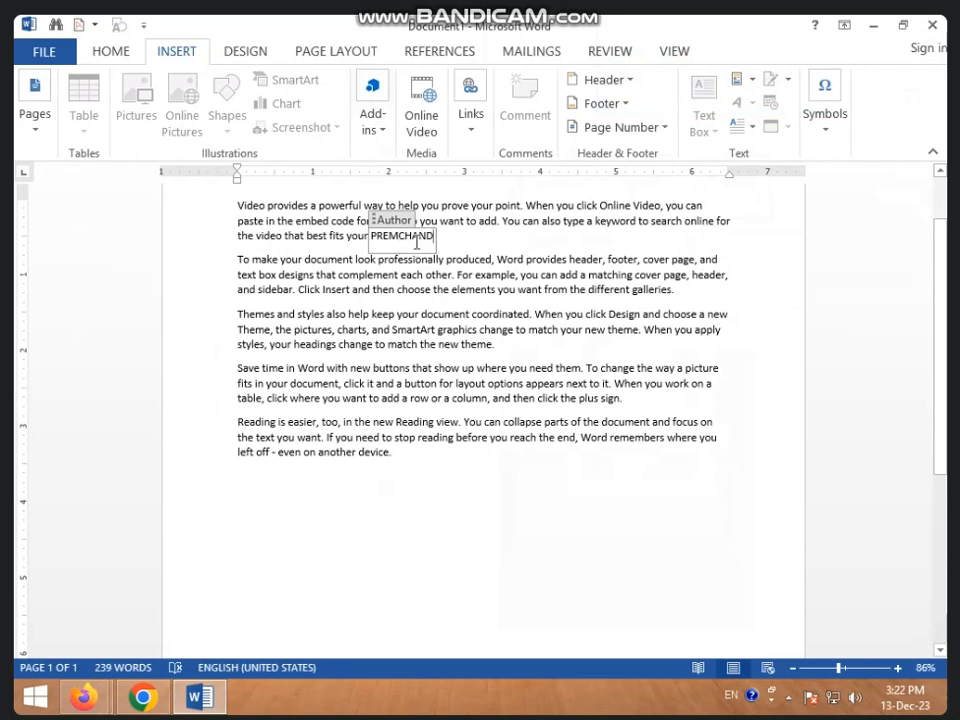
{"action": "left_click", "coordinate": [502, 340]}
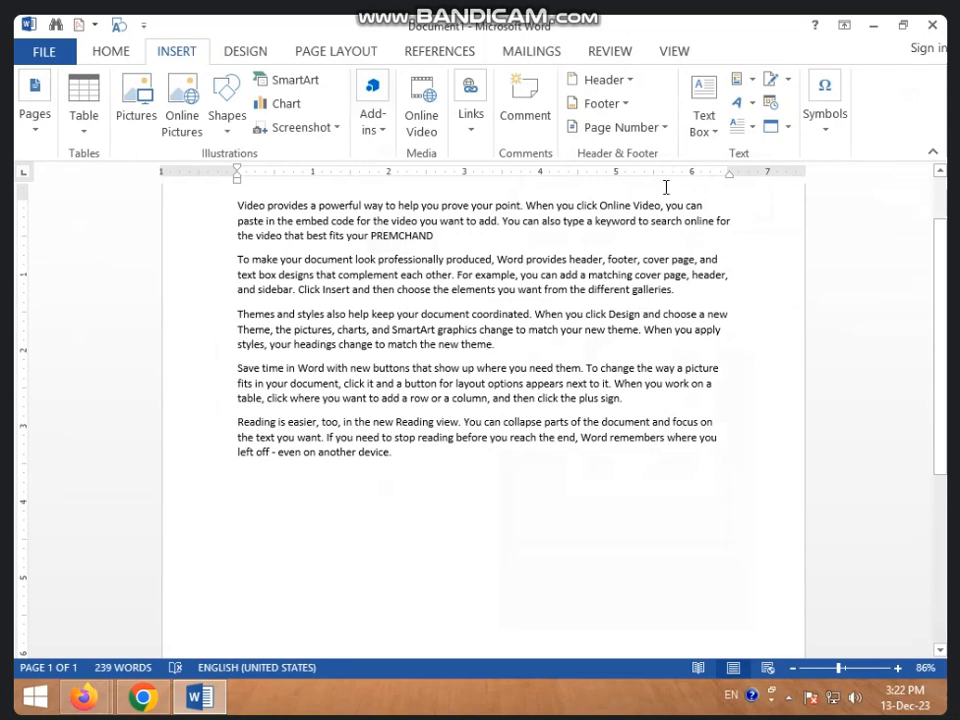
- Insert the Author document property at the end of the third paragraph, right after "theme."
{"action": "left_click", "coordinate": [746, 80]}
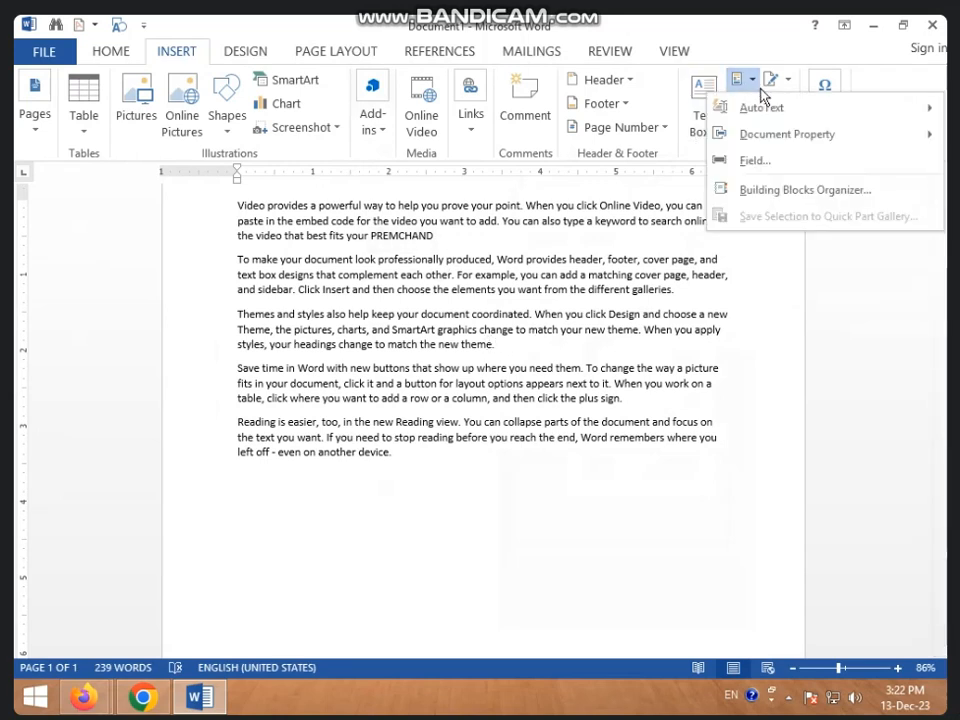
{"action": "mouse_move", "coordinate": [765, 133]}
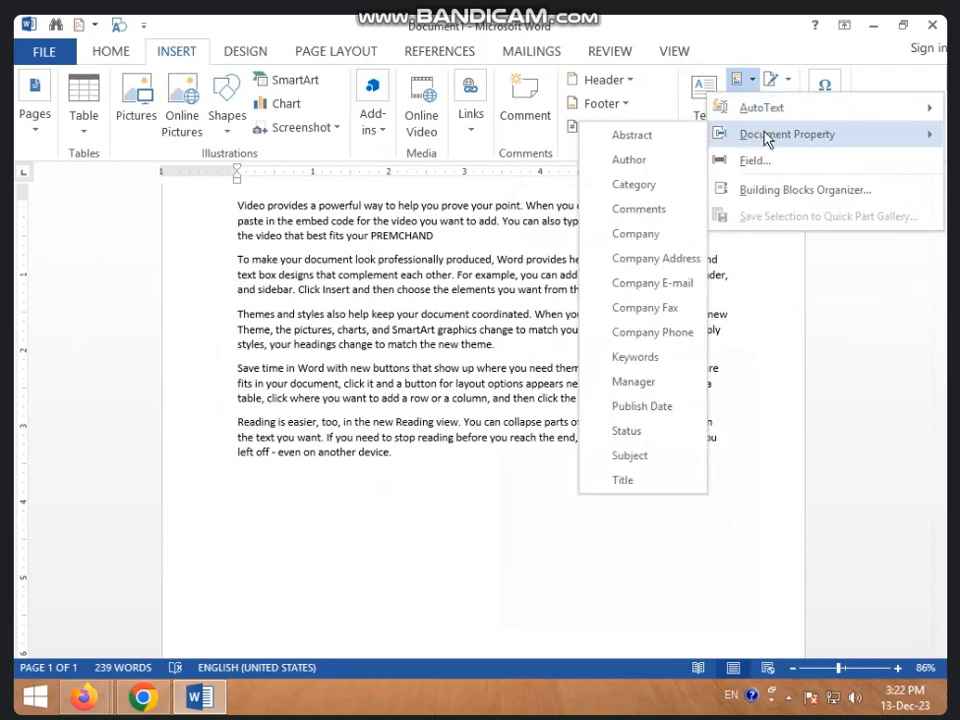
{"action": "left_click", "coordinate": [656, 162]}
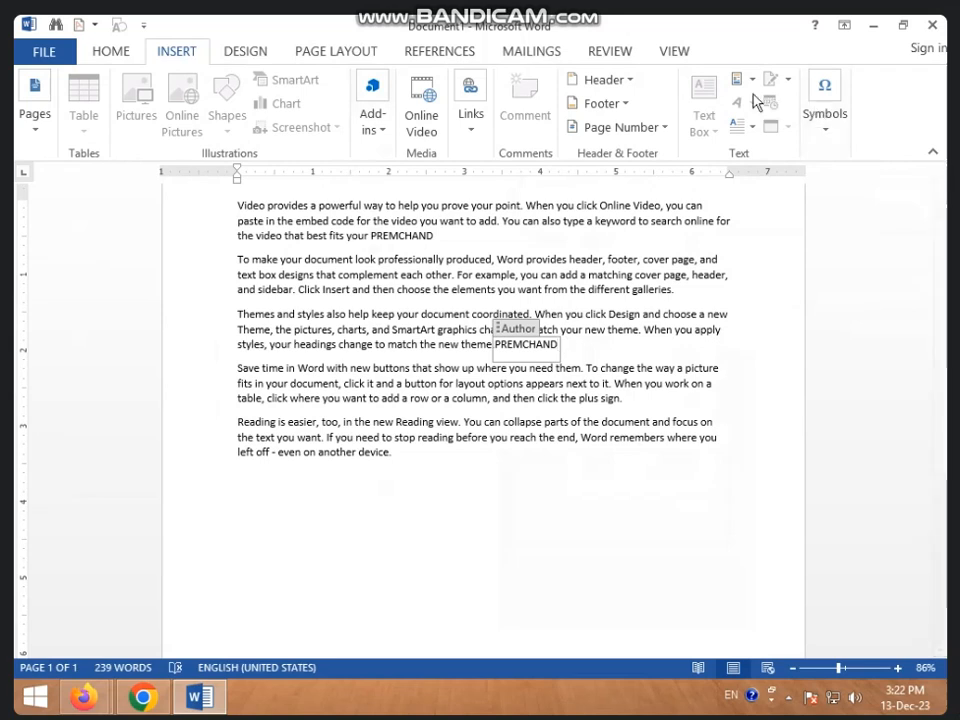
{"action": "left_click", "coordinate": [665, 385]}
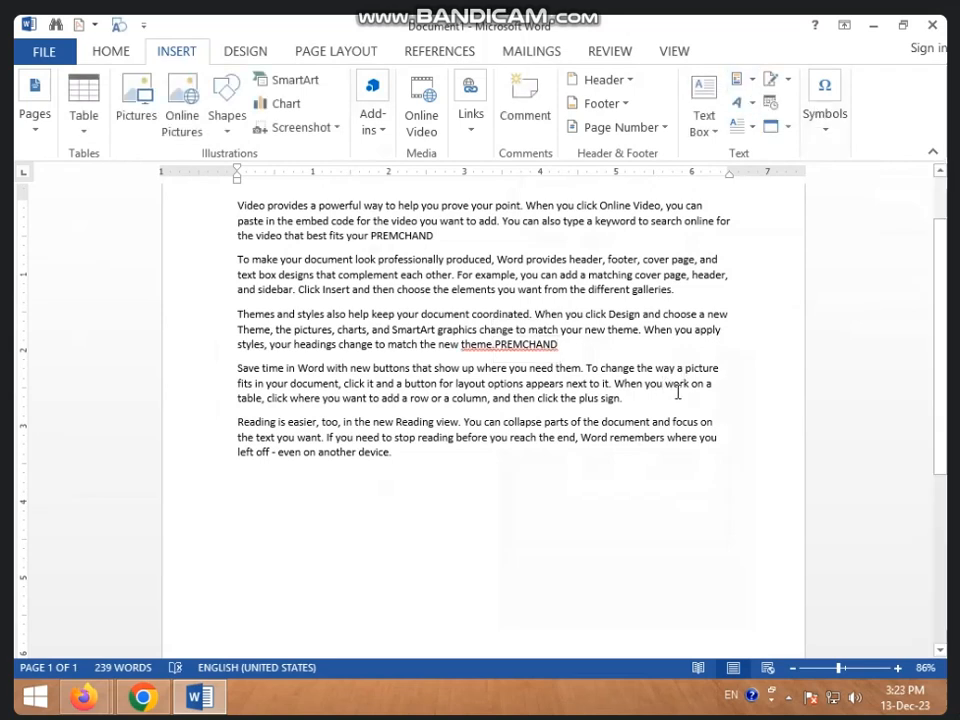
- Insert the Company document property on a new line after the last paragraph
{"action": "left_click", "coordinate": [744, 82]}
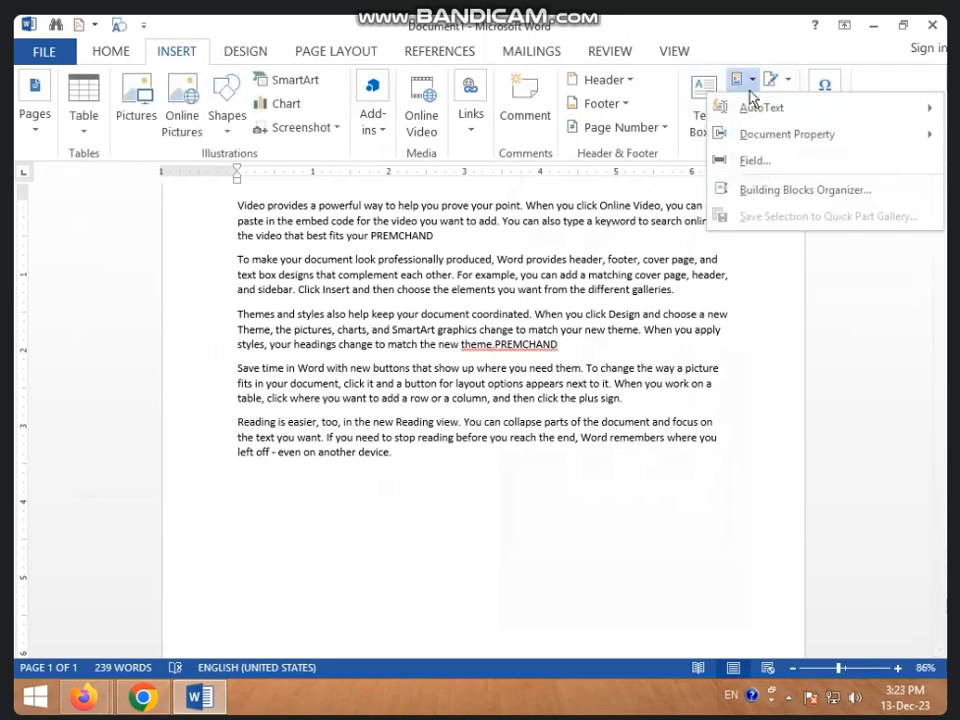
{"action": "mouse_move", "coordinate": [756, 140]}
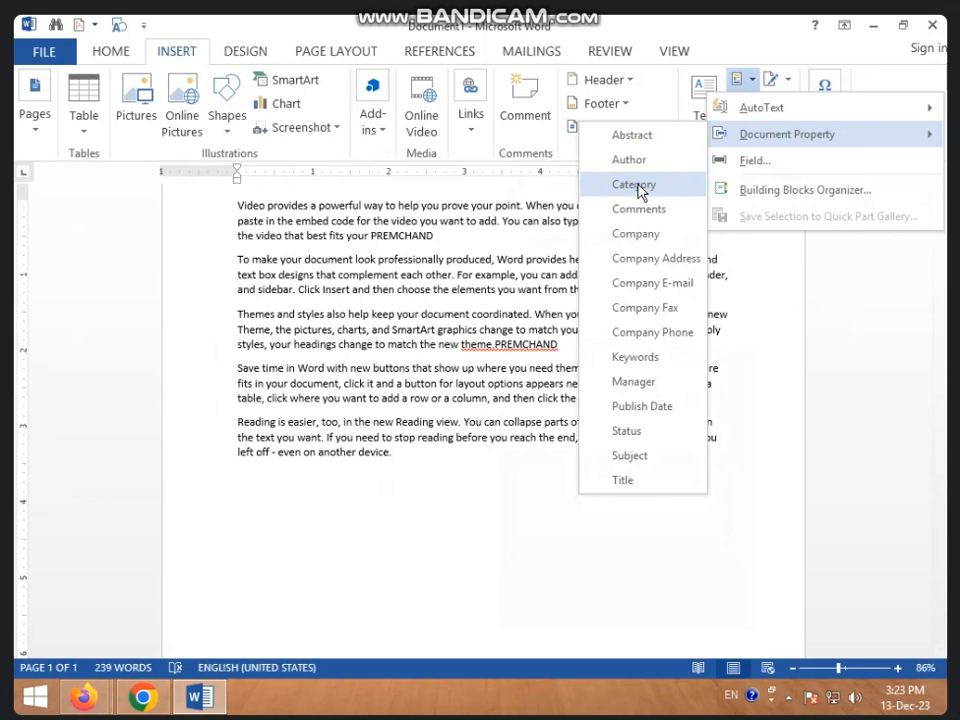
{"action": "left_click", "coordinate": [463, 459]}
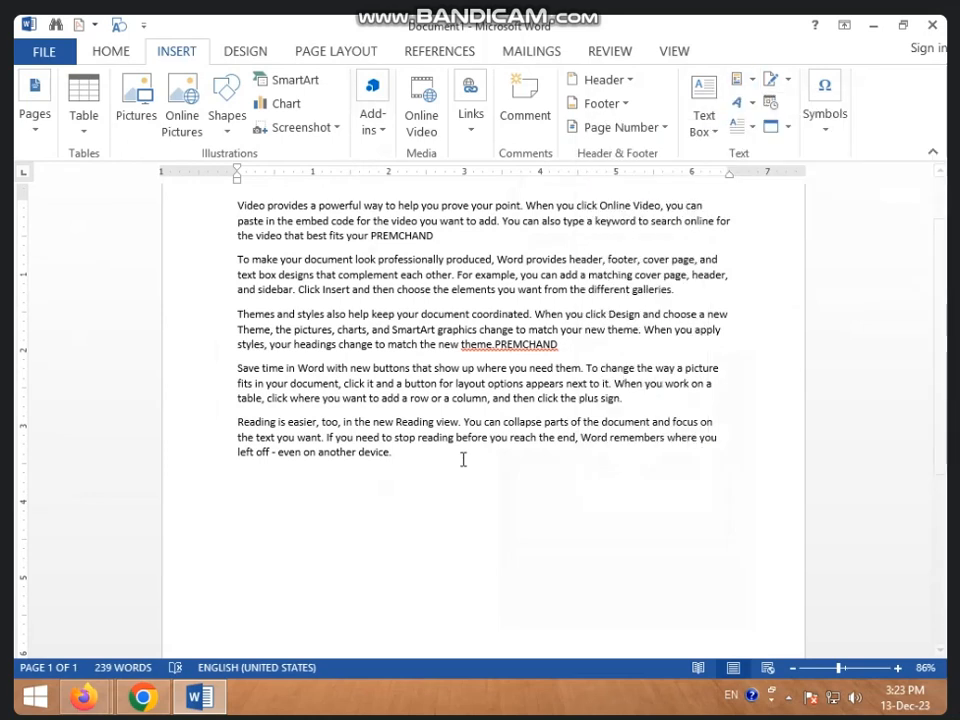
{"action": "key", "text": "Return"}
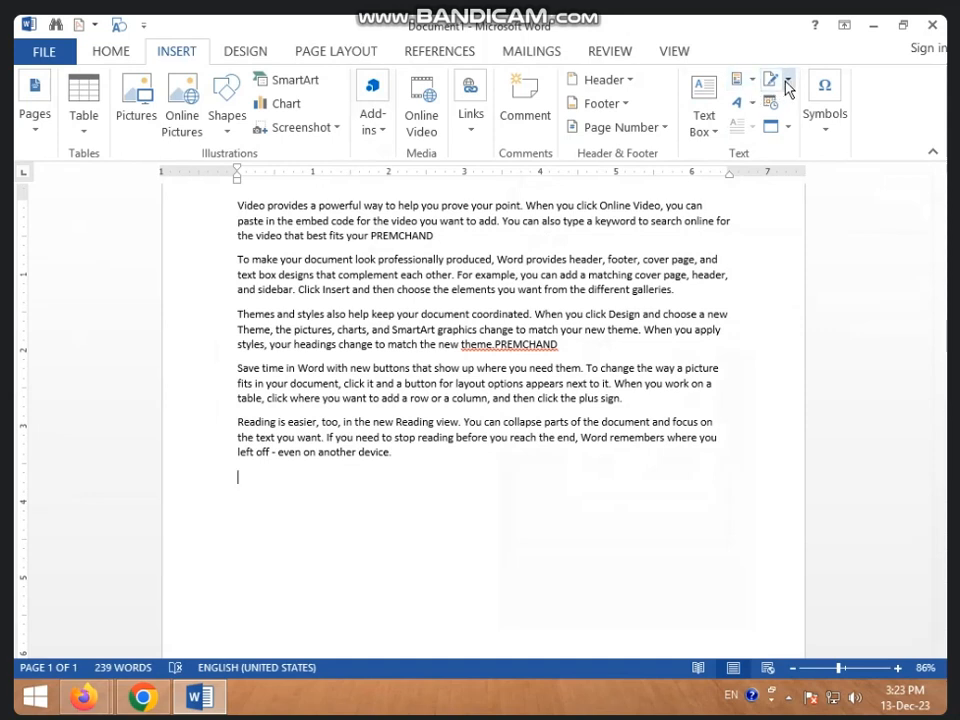
{"action": "left_click", "coordinate": [751, 82]}
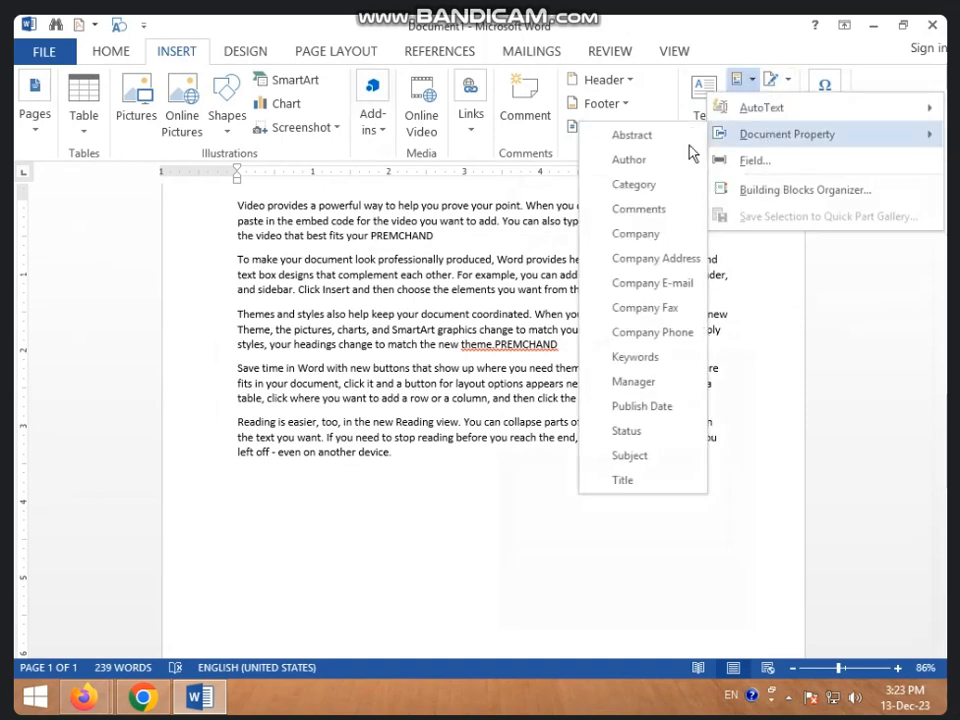
{"action": "left_click", "coordinate": [640, 240]}
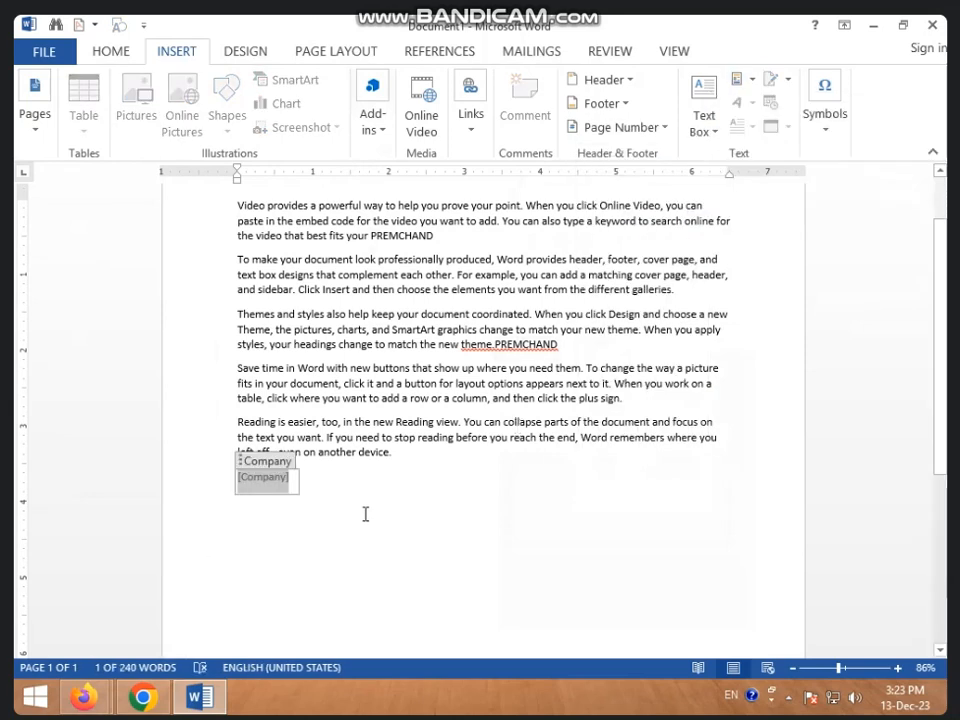
- Enter "ICIC" as the text of the Company field and place the cursor on the line below it
{"action": "type", "text": "ICIC CO"}
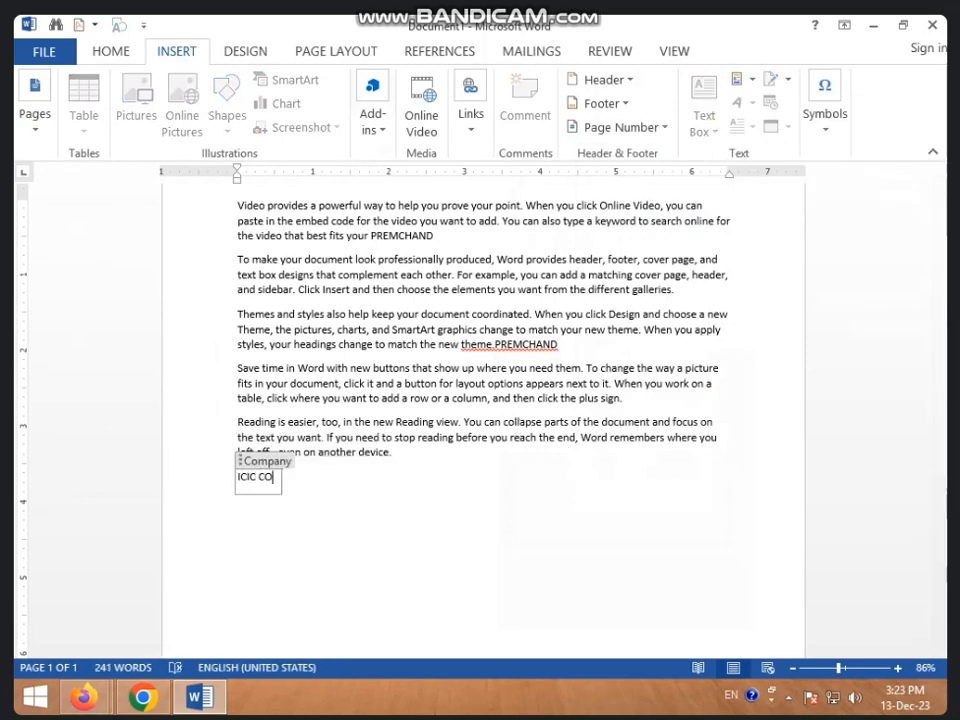
{"action": "key", "text": "BackSpace"}
{"action": "key", "text": "BackSpace"}
{"action": "key", "text": "BackSpace"}
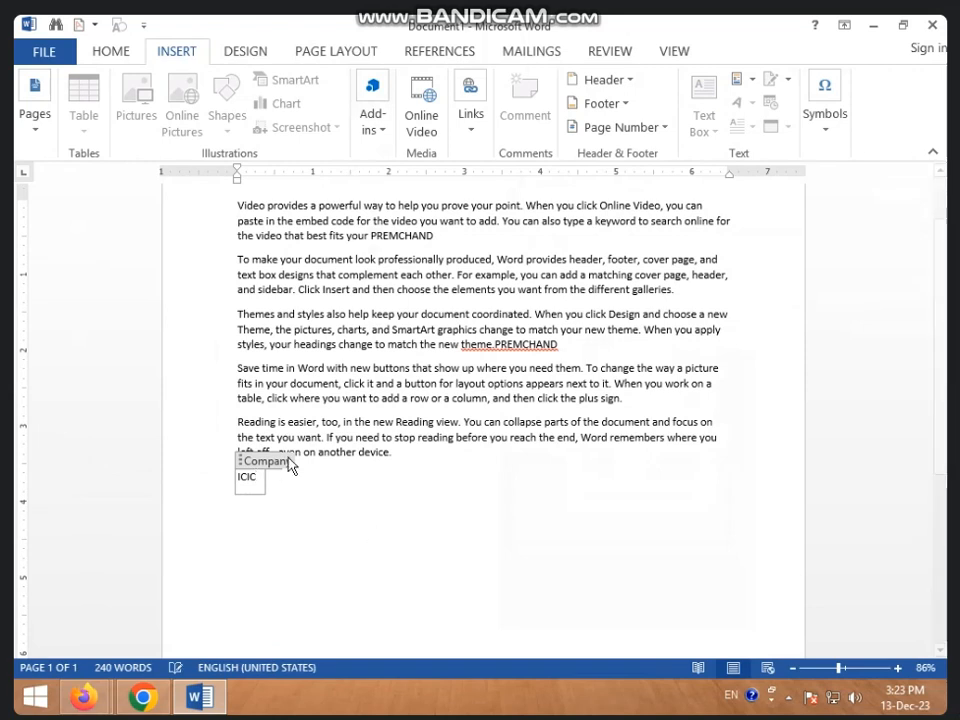
{"action": "left_click", "coordinate": [285, 462]}
{"action": "left_click", "coordinate": [302, 553]}
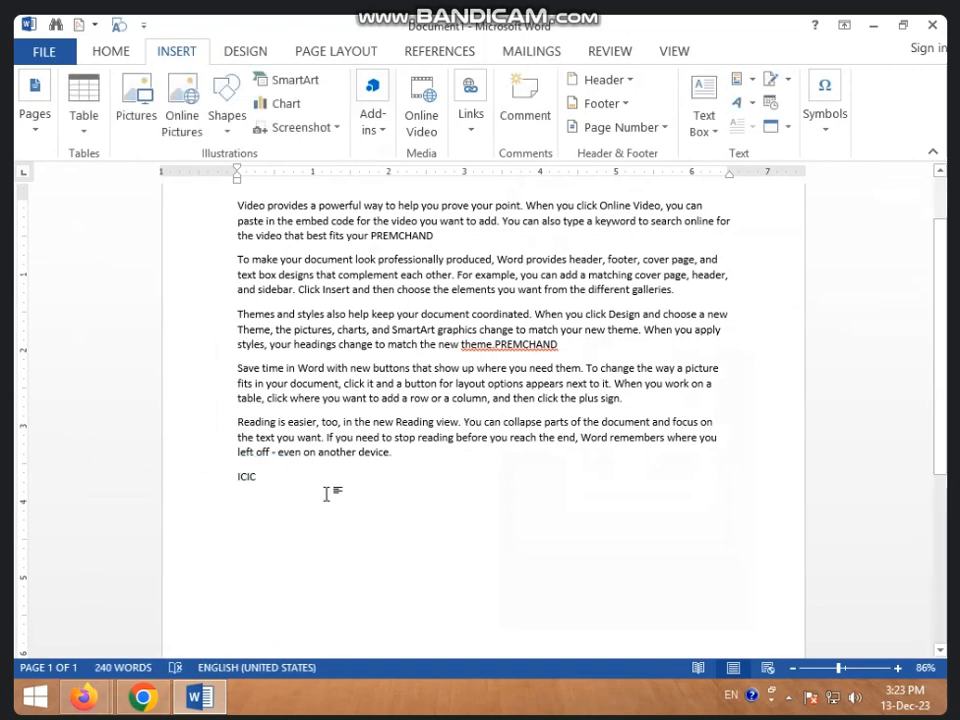
{"action": "left_click", "coordinate": [251, 483]}
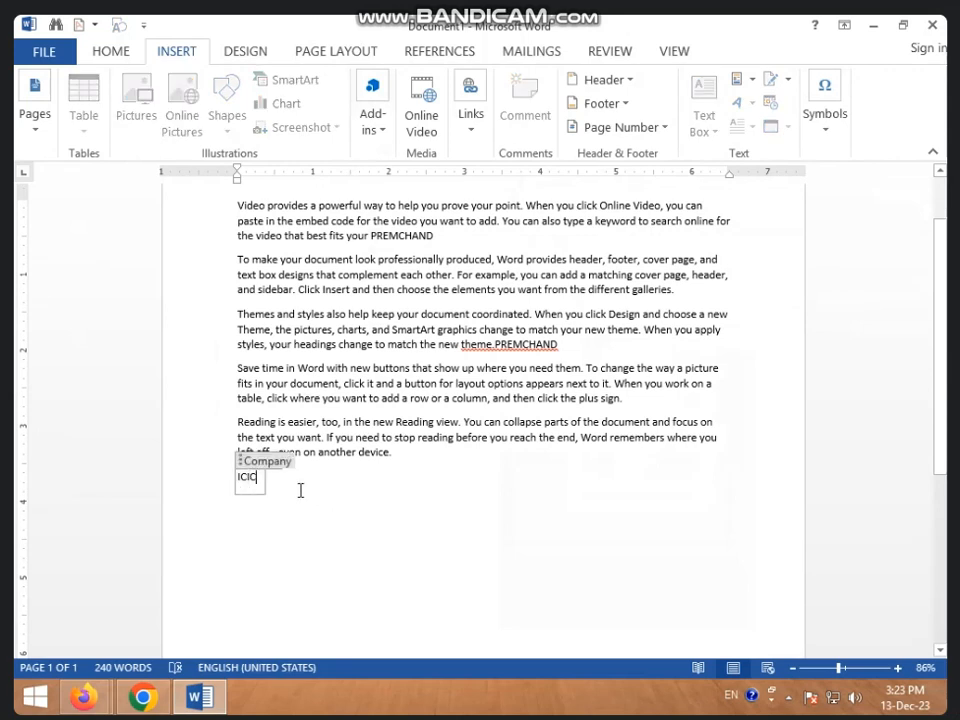
{"action": "left_click", "coordinate": [276, 508]}
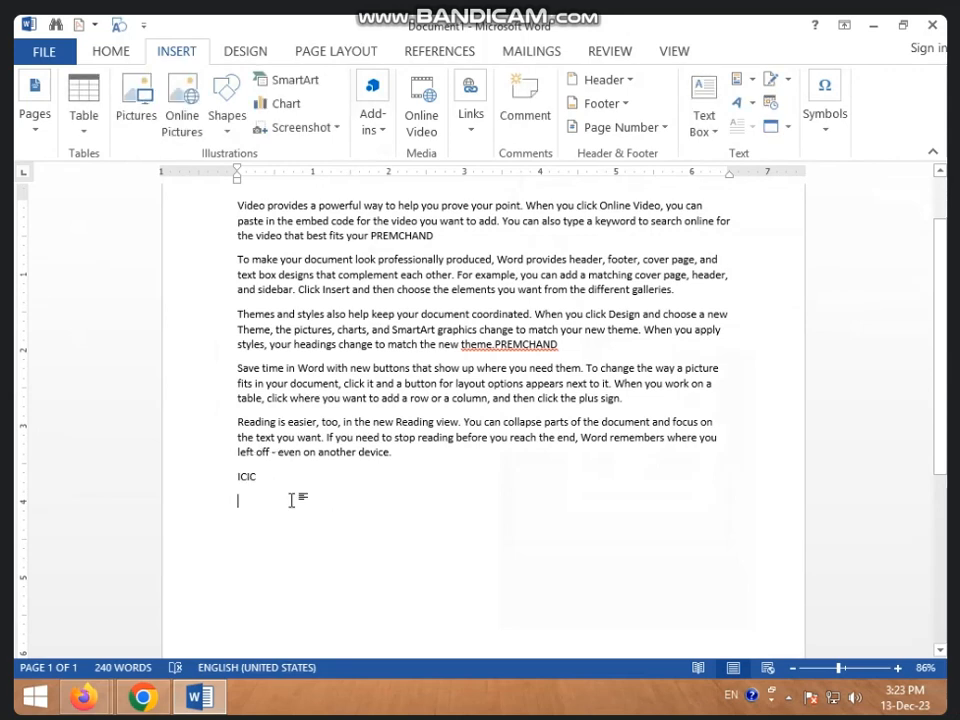
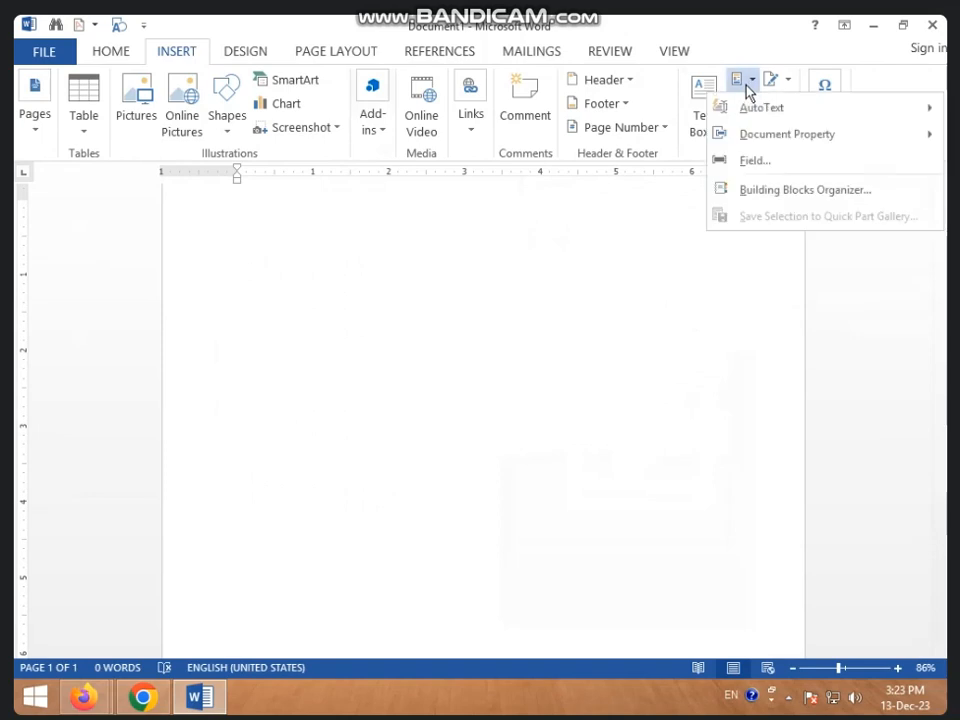
- Open the Field dialog and look through the full list of field names, including UserAddress, Citation and DocVariable
{"action": "left_click", "coordinate": [753, 163]}
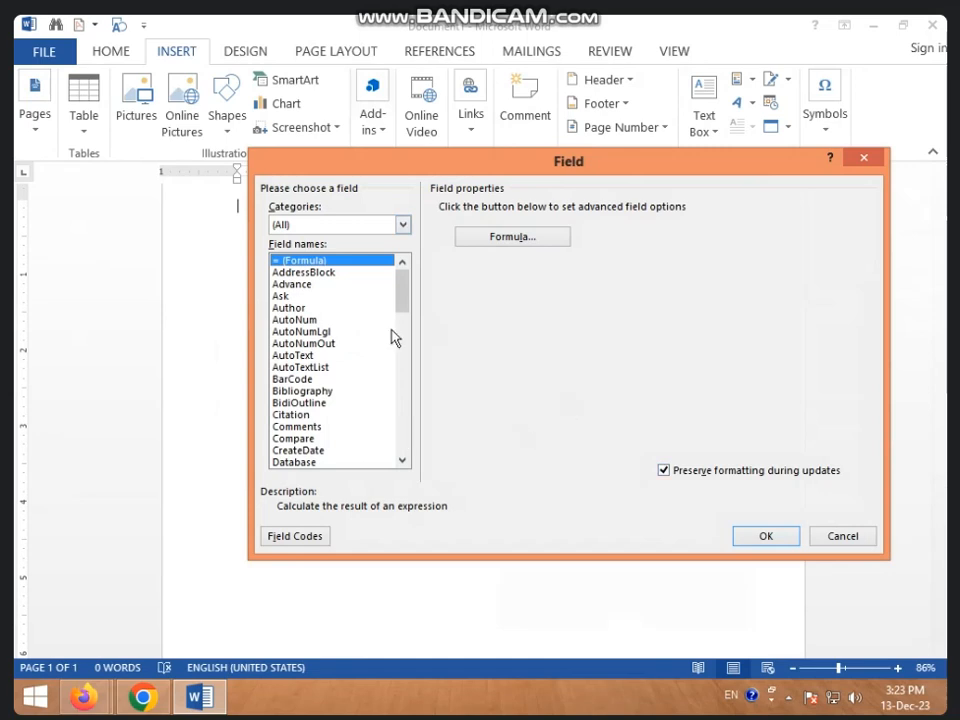
{"action": "left_click_drag", "start_coordinate": [401, 304], "coordinate": [396, 398]}
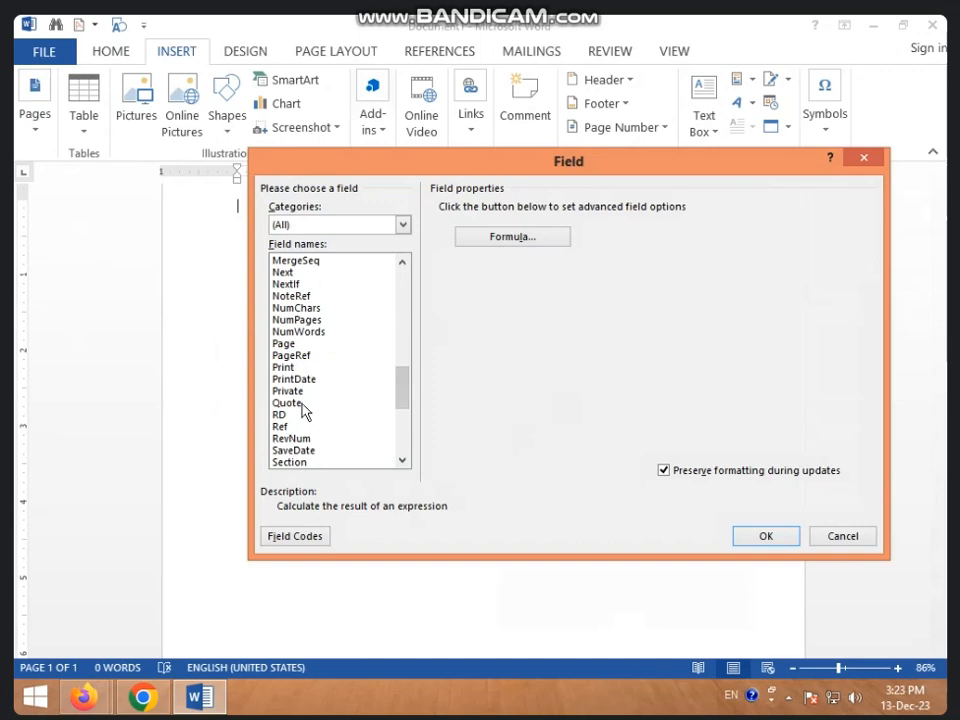
{"action": "scroll", "coordinate": [304, 378], "scroll_direction": "up", "scroll_amount": 4}
{"action": "scroll", "coordinate": [304, 380], "scroll_direction": "up", "scroll_amount": 2}
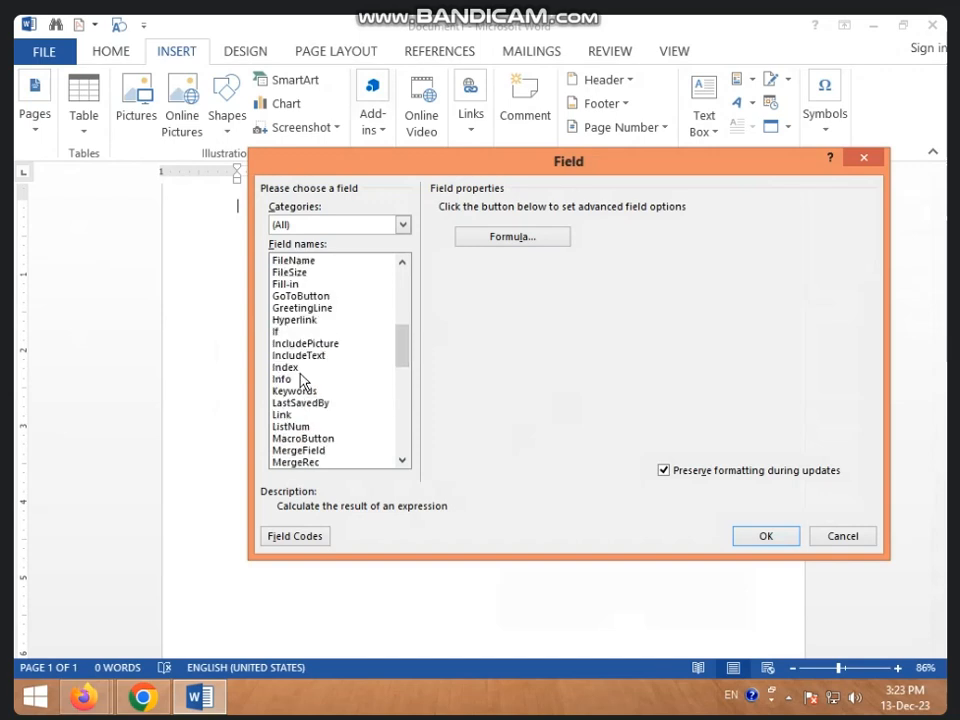
{"action": "scroll", "coordinate": [304, 380], "scroll_direction": "up", "scroll_amount": 8}
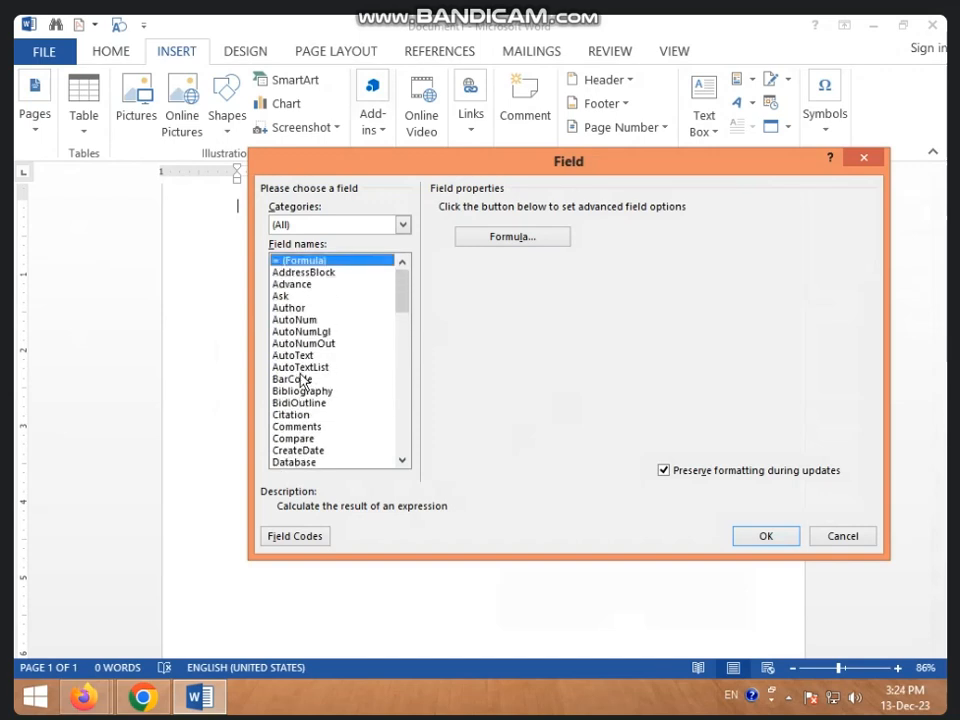
{"action": "scroll", "coordinate": [304, 380], "scroll_direction": "down", "scroll_amount": 5}
{"action": "scroll", "coordinate": [302, 380], "scroll_direction": "down", "scroll_amount": 15}
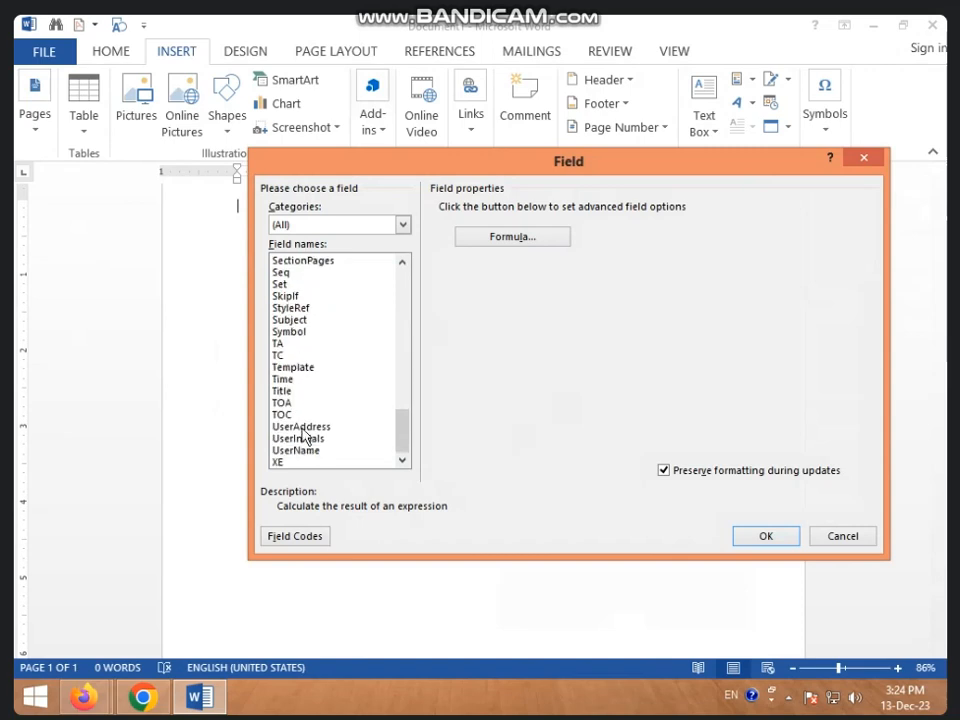
{"action": "left_click", "coordinate": [303, 427]}
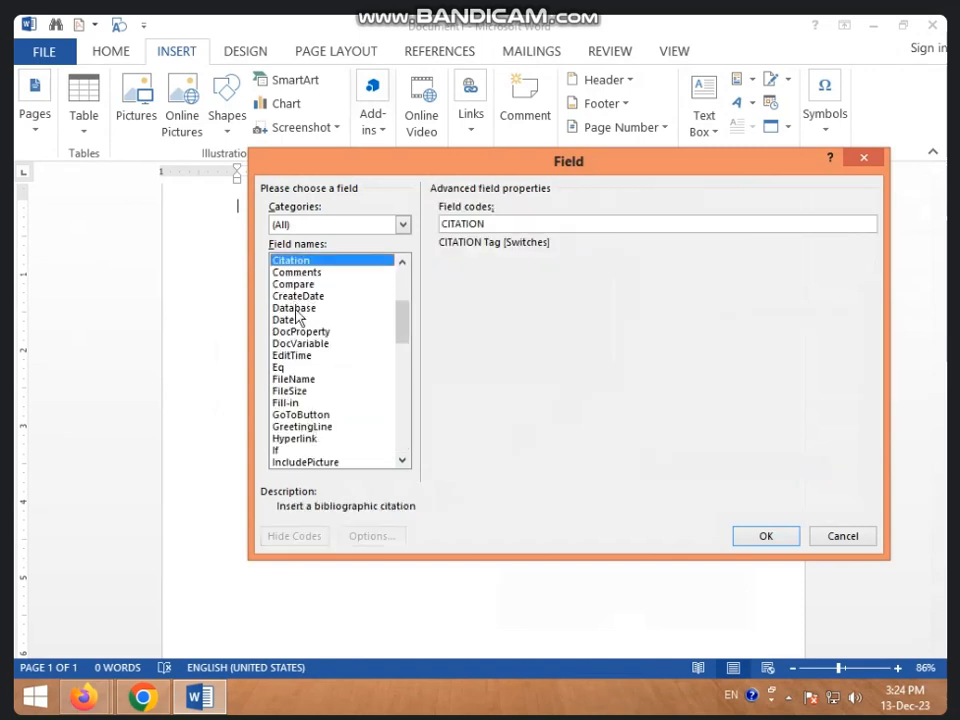
{"action": "left_click", "coordinate": [300, 343]}
{"action": "scroll", "coordinate": [307, 356], "scroll_direction": "up", "scroll_amount": 3}
{"action": "scroll", "coordinate": [305, 357], "scroll_direction": "up", "scroll_amount": 2}
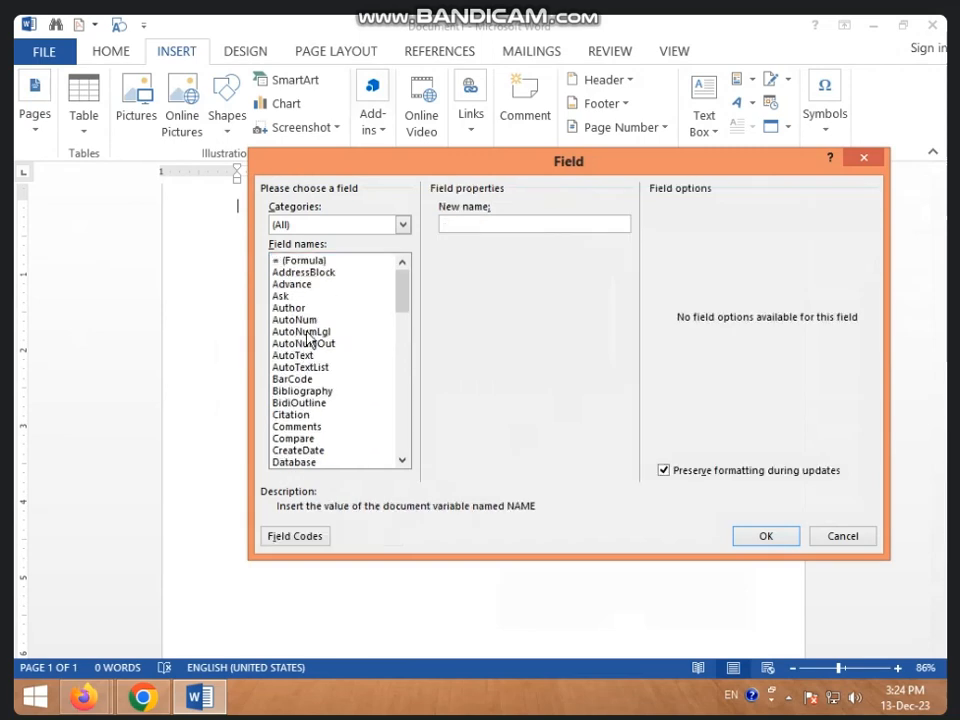
- Examine the properties of the Bibliography, AutoText and AutoTextList fields, including the list of AutoText names
{"action": "left_click", "coordinate": [303, 392]}
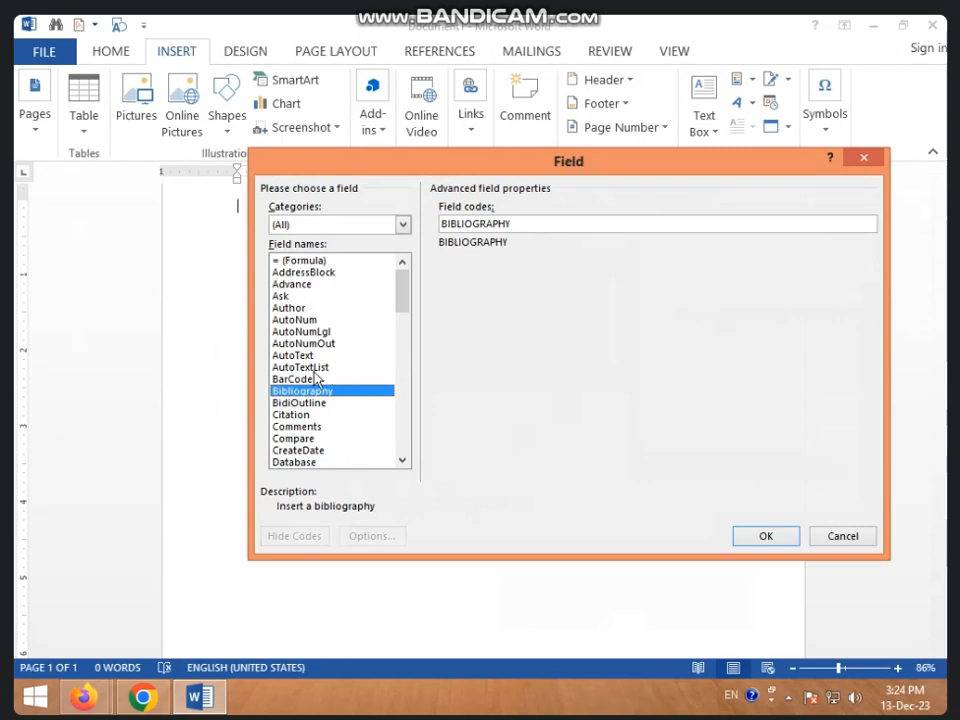
{"action": "left_click", "coordinate": [296, 356]}
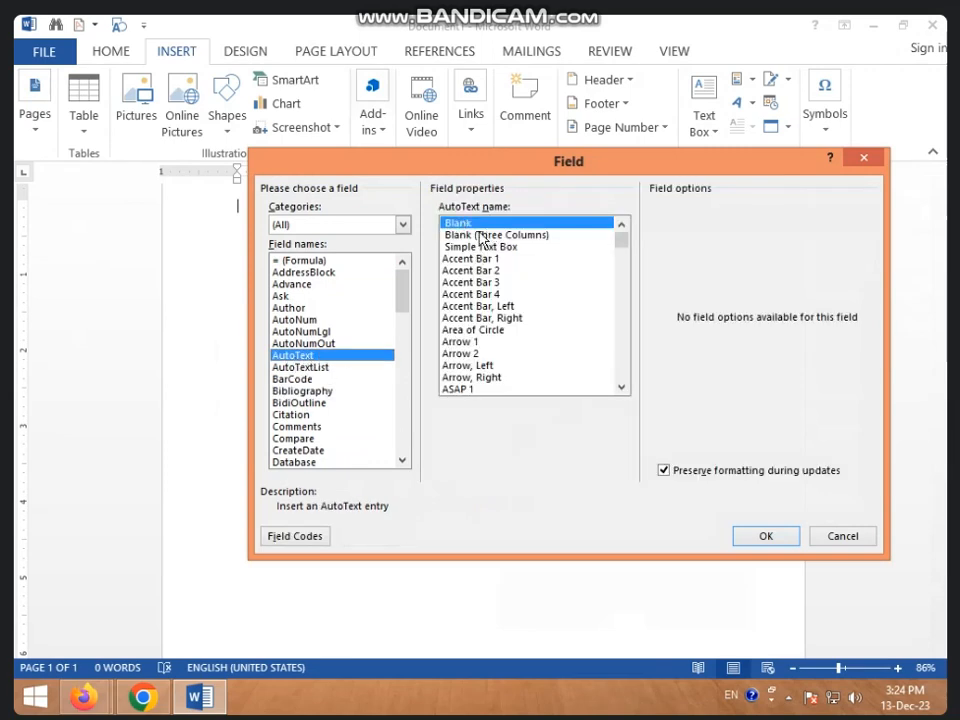
{"action": "left_click", "coordinate": [463, 390]}
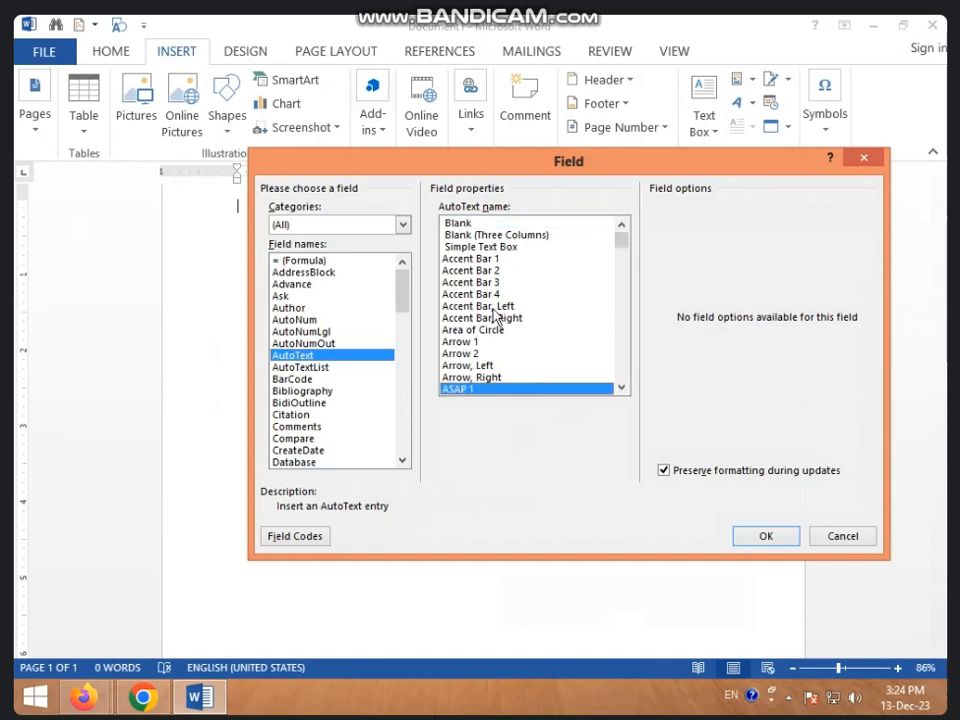
{"action": "scroll", "coordinate": [495, 317], "scroll_direction": "down", "scroll_amount": 3}
{"action": "scroll", "coordinate": [495, 317], "scroll_direction": "down", "scroll_amount": 14}
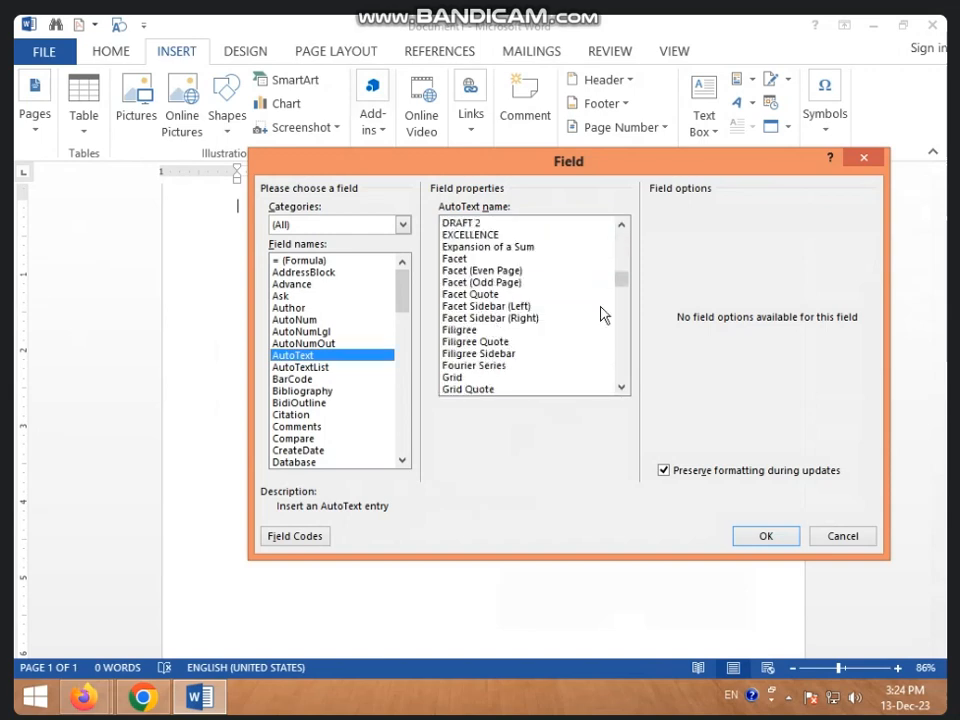
{"action": "left_click", "coordinate": [298, 391]}
{"action": "left_click", "coordinate": [320, 367]}
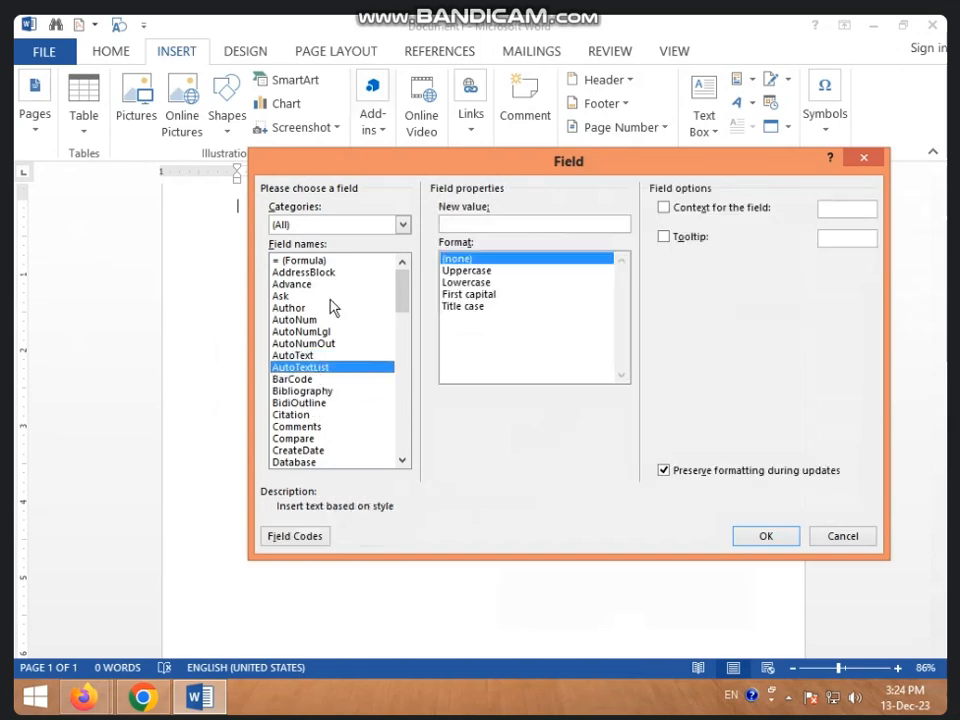
- Insert an Author field with the First capital format on the blank page
{"action": "left_click", "coordinate": [311, 309]}
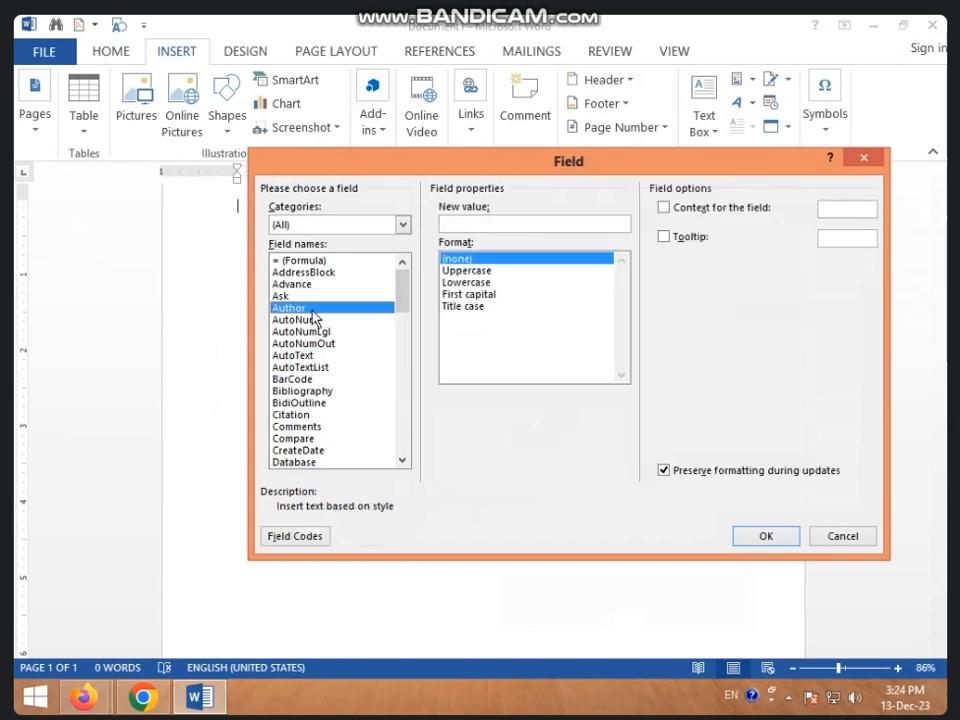
{"action": "left_click", "coordinate": [466, 271]}
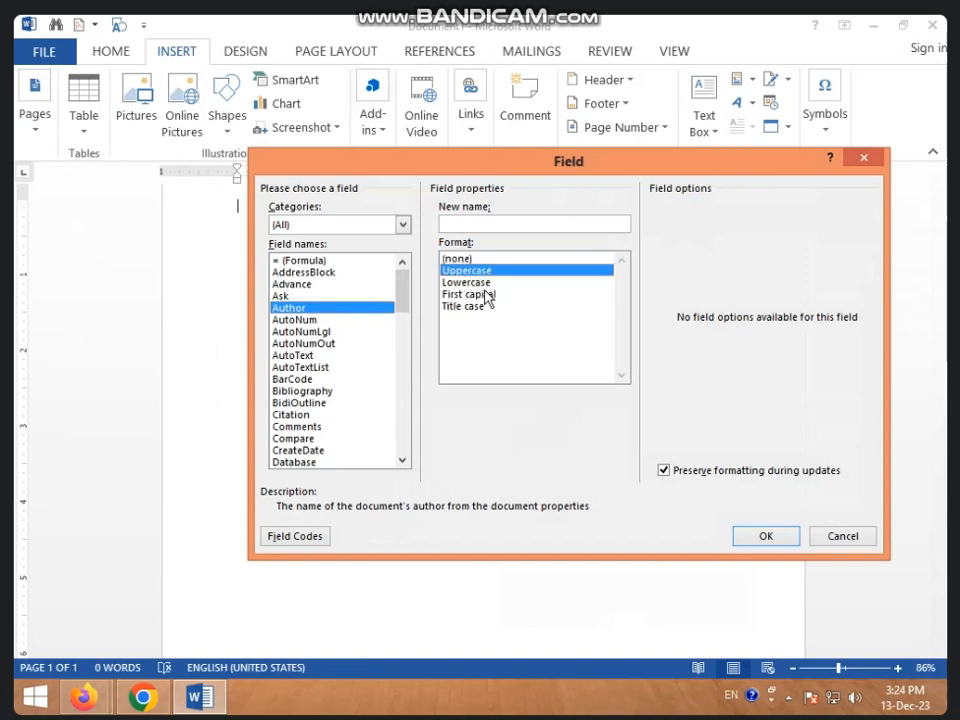
{"action": "left_click", "coordinate": [483, 283]}
{"action": "left_click", "coordinate": [482, 295]}
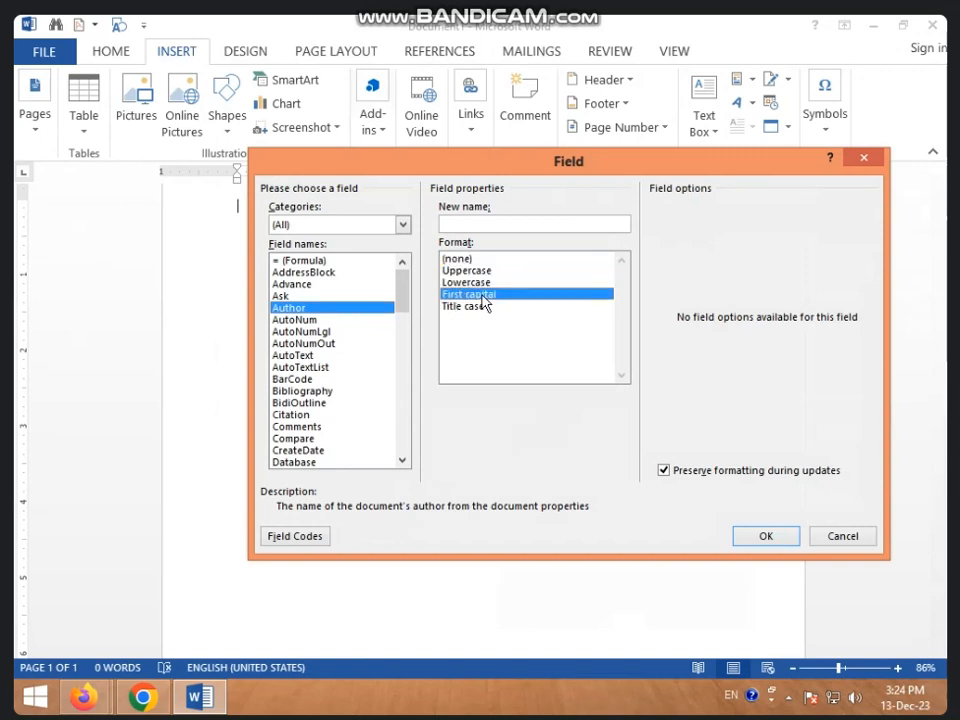
{"action": "left_click", "coordinate": [482, 308]}
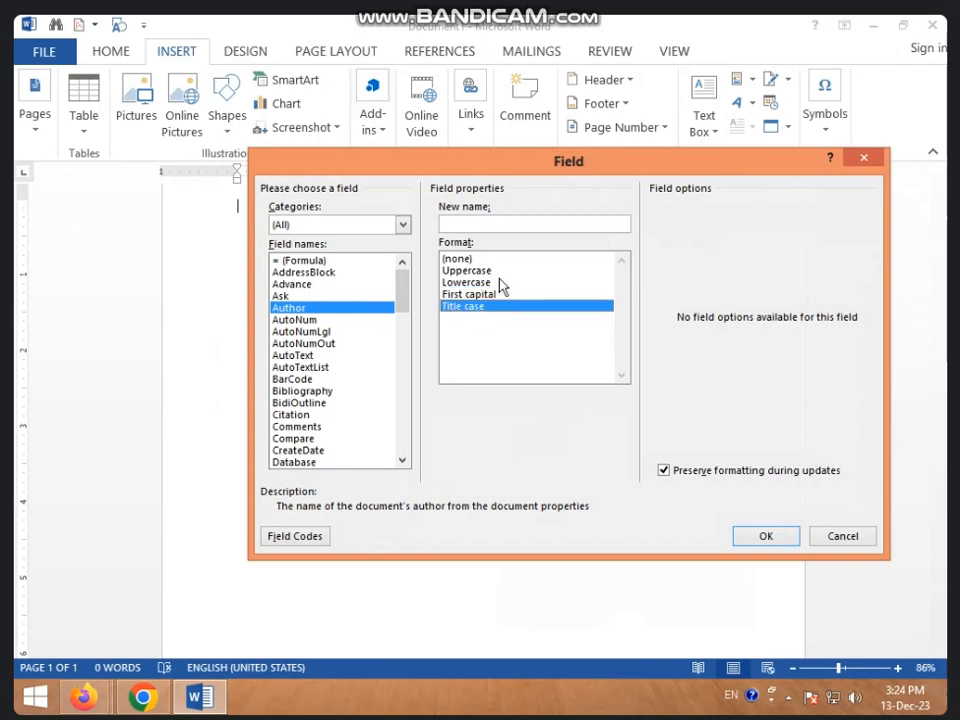
{"action": "left_click", "coordinate": [475, 284]}
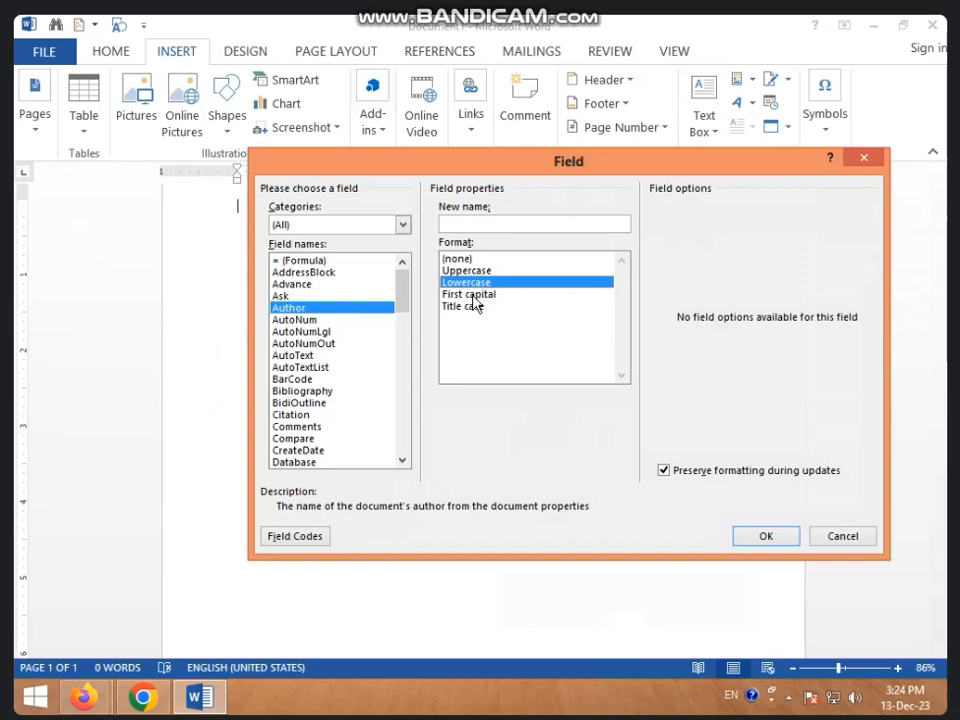
{"action": "left_click", "coordinate": [474, 296]}
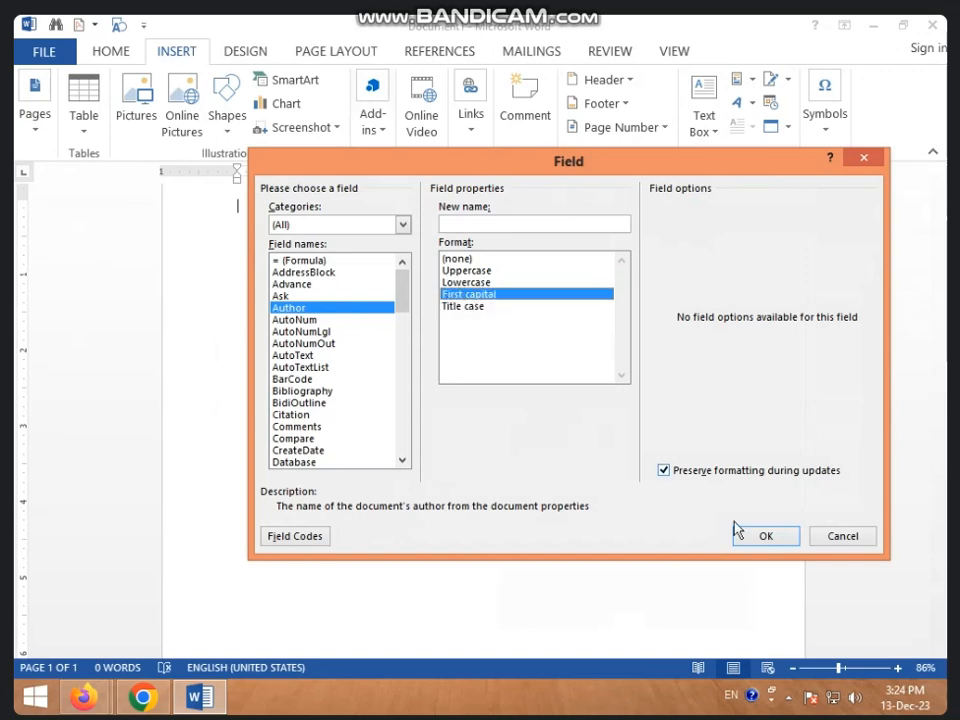
{"action": "left_click", "coordinate": [752, 539]}
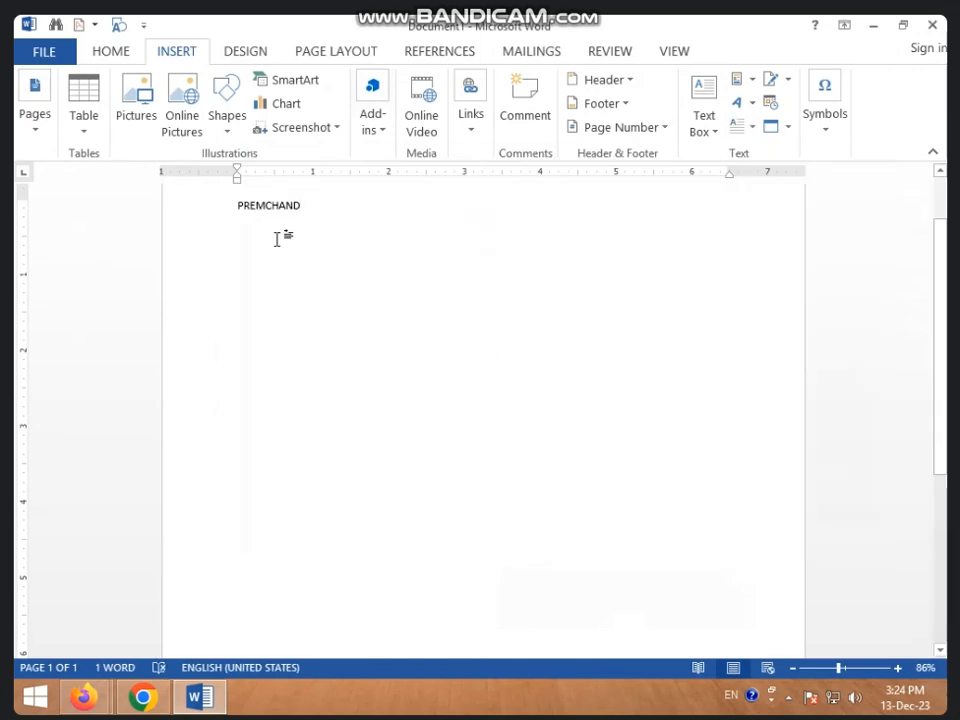
- Check the AutoTextList field's properties in the Field dialog without inserting it, and delete the author name from the page
{"action": "left_click_drag", "start_coordinate": [302, 212], "coordinate": [221, 212]}
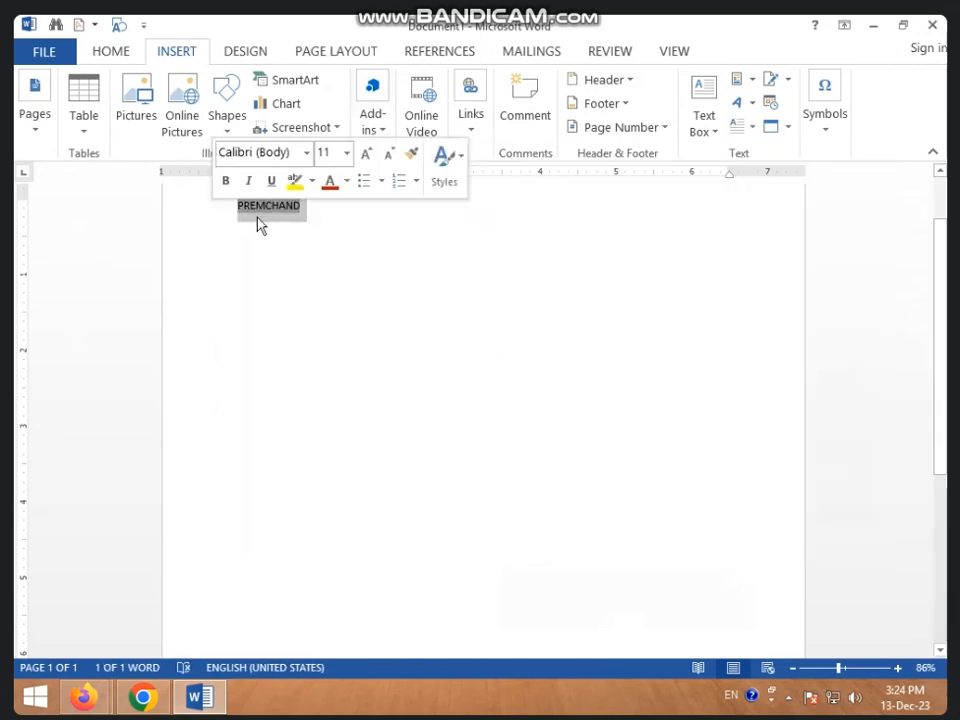
{"action": "scroll", "coordinate": [265, 235], "scroll_direction": "up", "scroll_amount": 2}
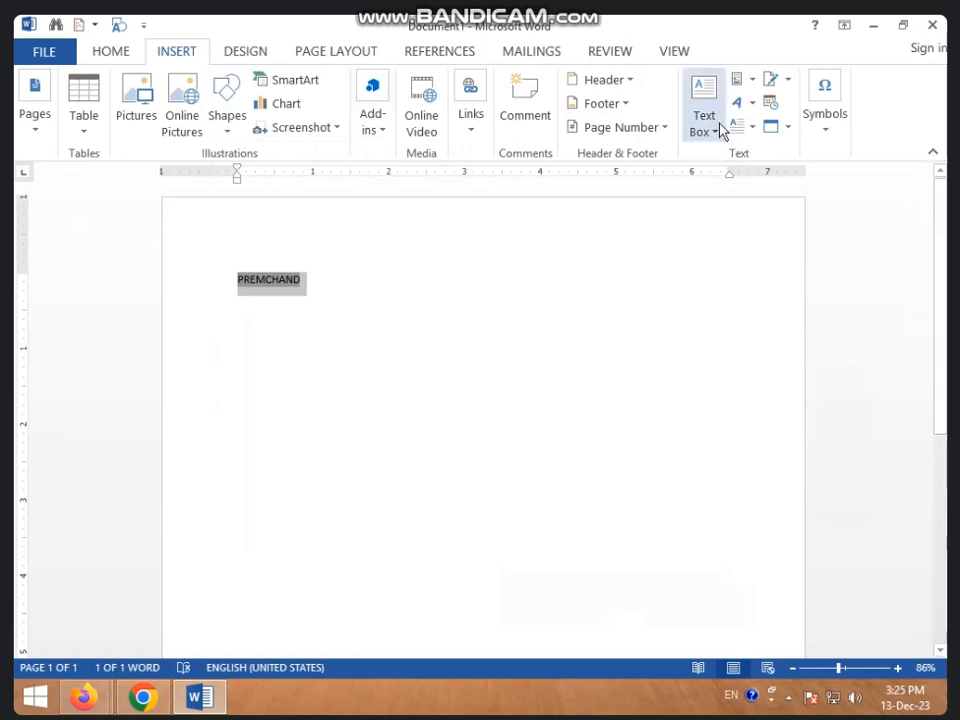
{"action": "left_click", "coordinate": [752, 88]}
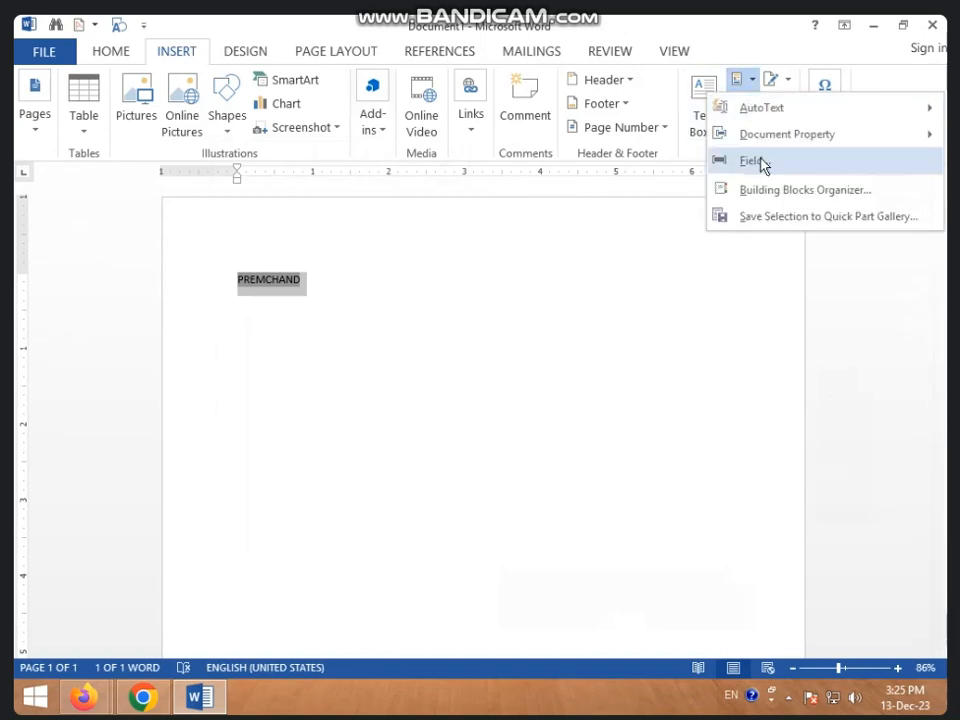
{"action": "left_click", "coordinate": [762, 163]}
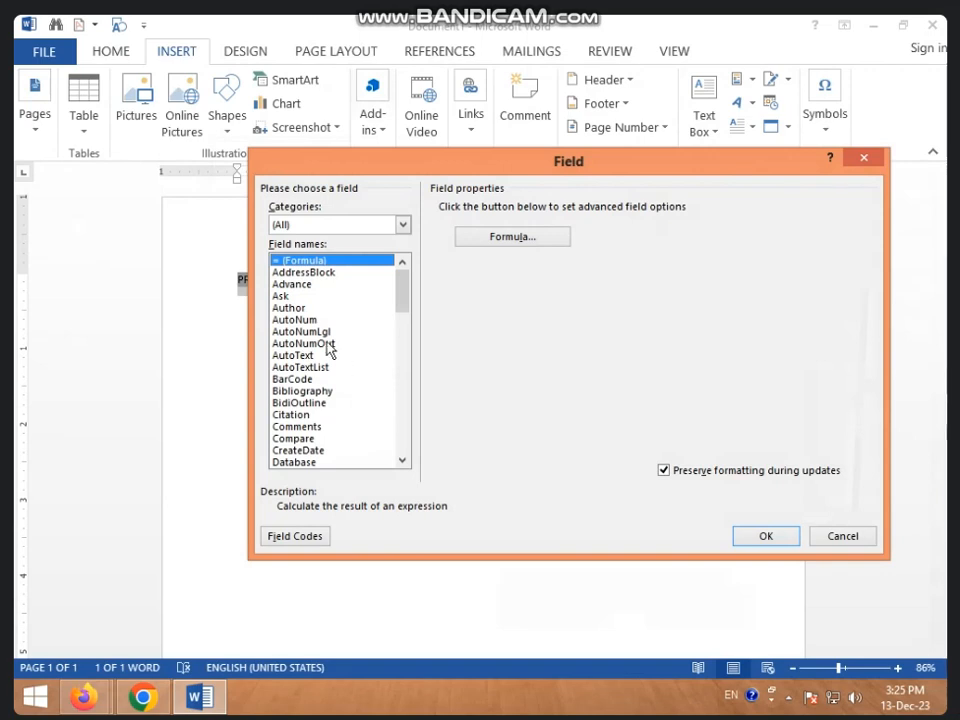
{"action": "left_click", "coordinate": [323, 368]}
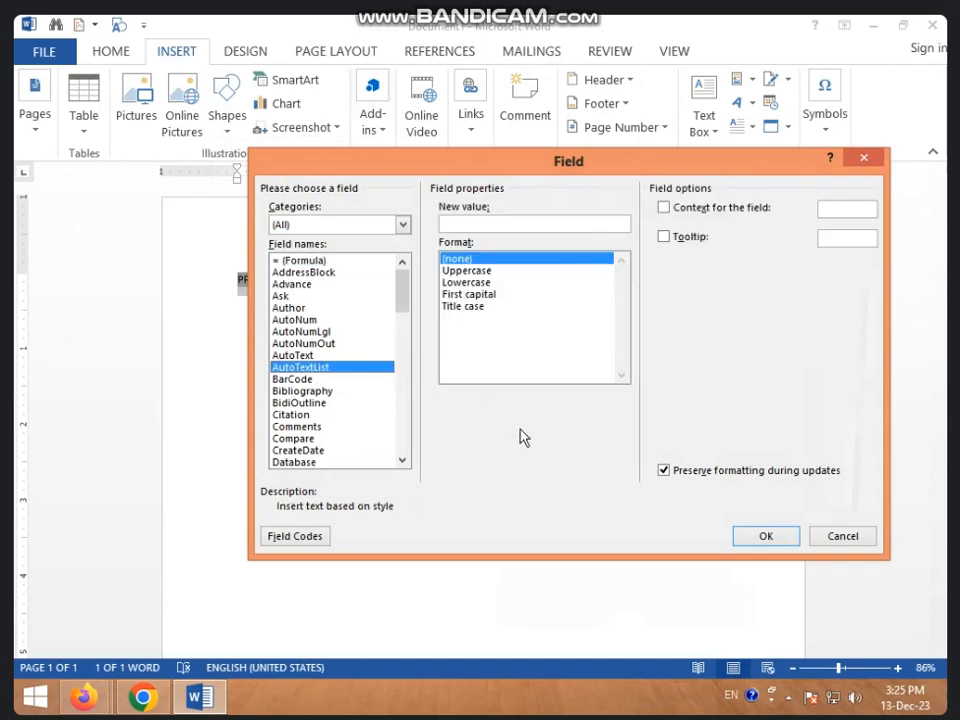
{"action": "left_click", "coordinate": [840, 538]}
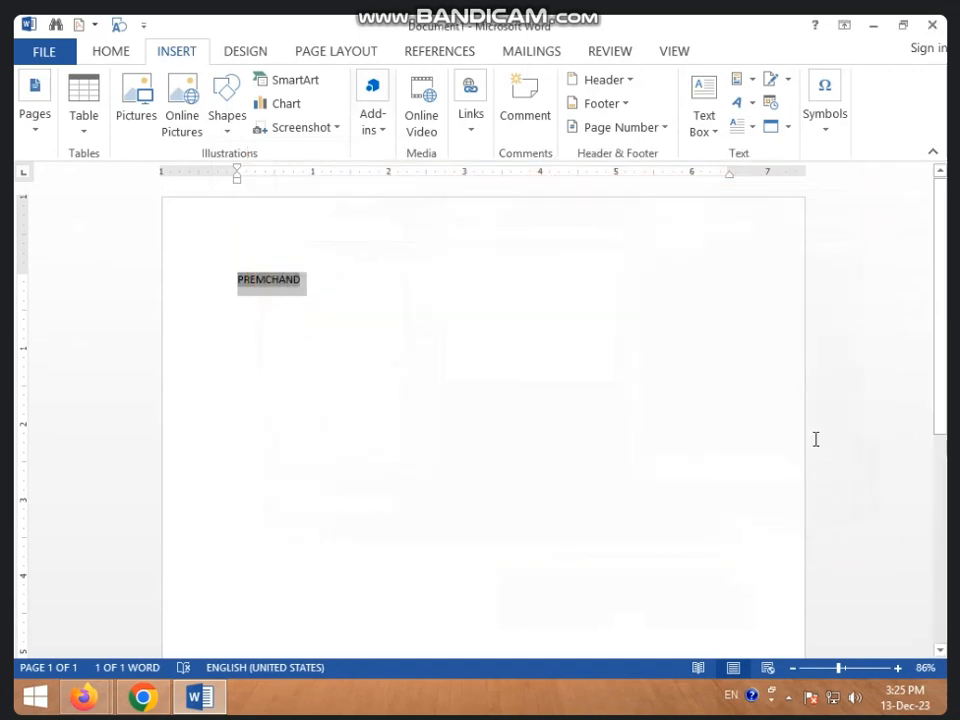
{"action": "key", "text": "Delete"}
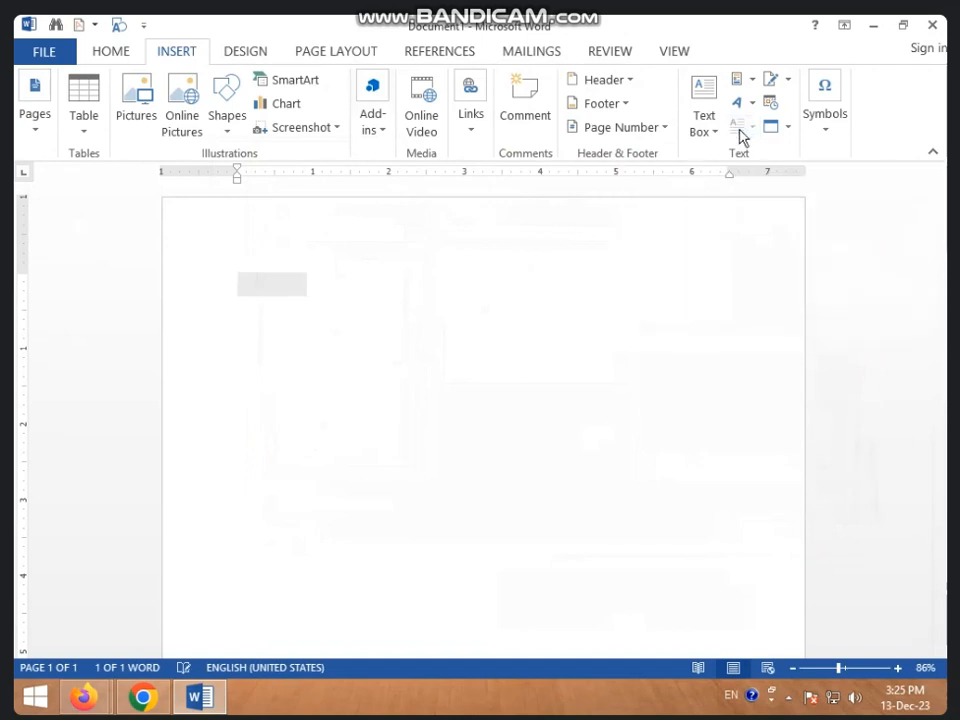
{"action": "left_click", "coordinate": [744, 88]}
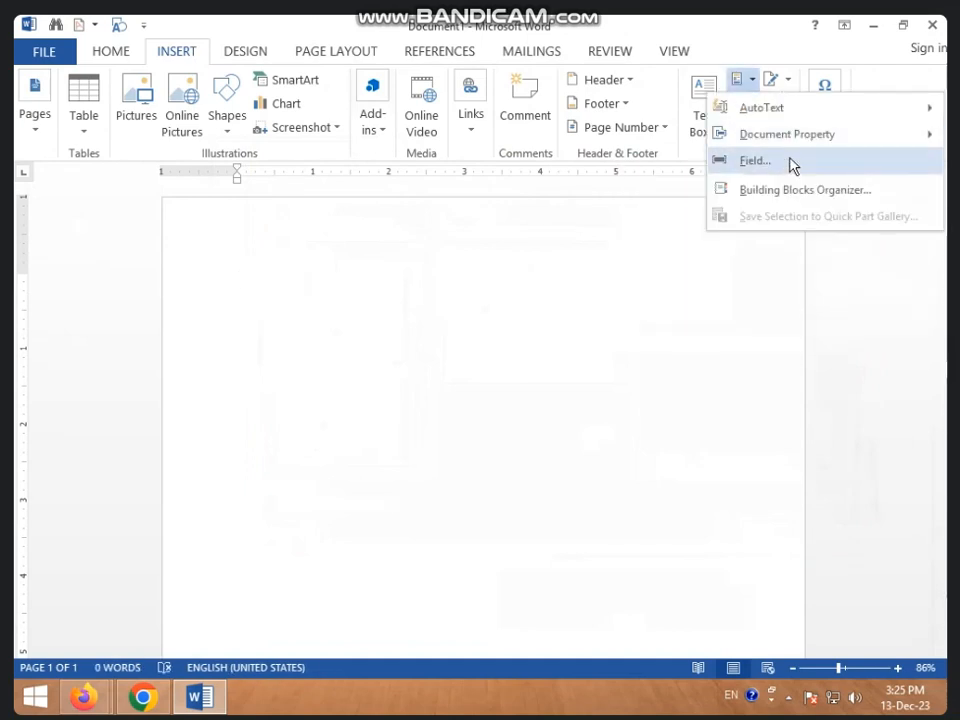
{"action": "left_click", "coordinate": [803, 190]}
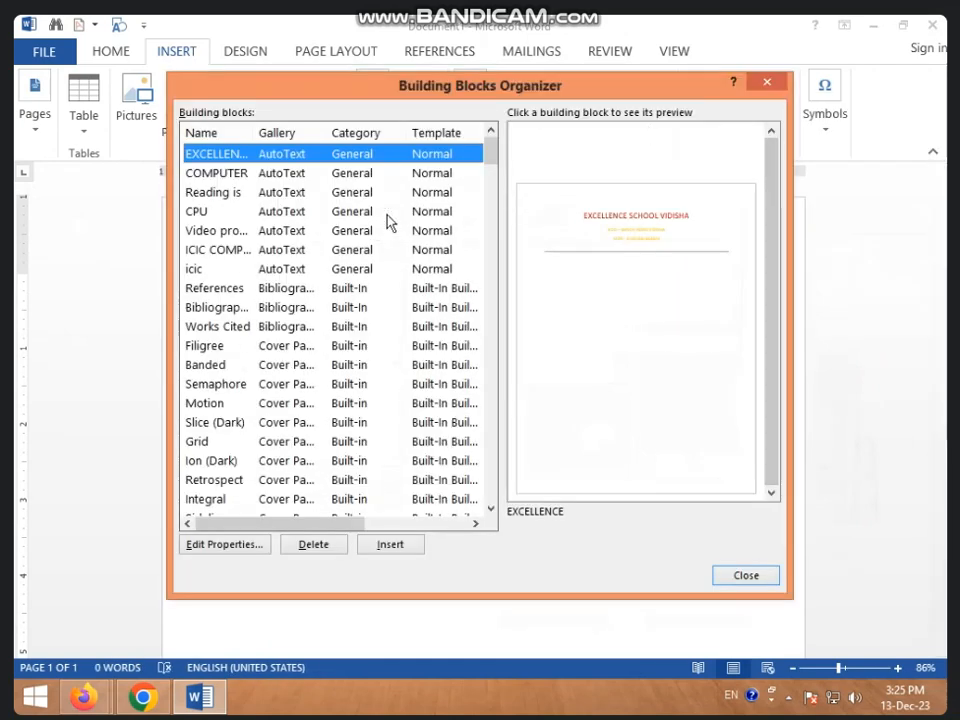
{"action": "left_click", "coordinate": [763, 85]}
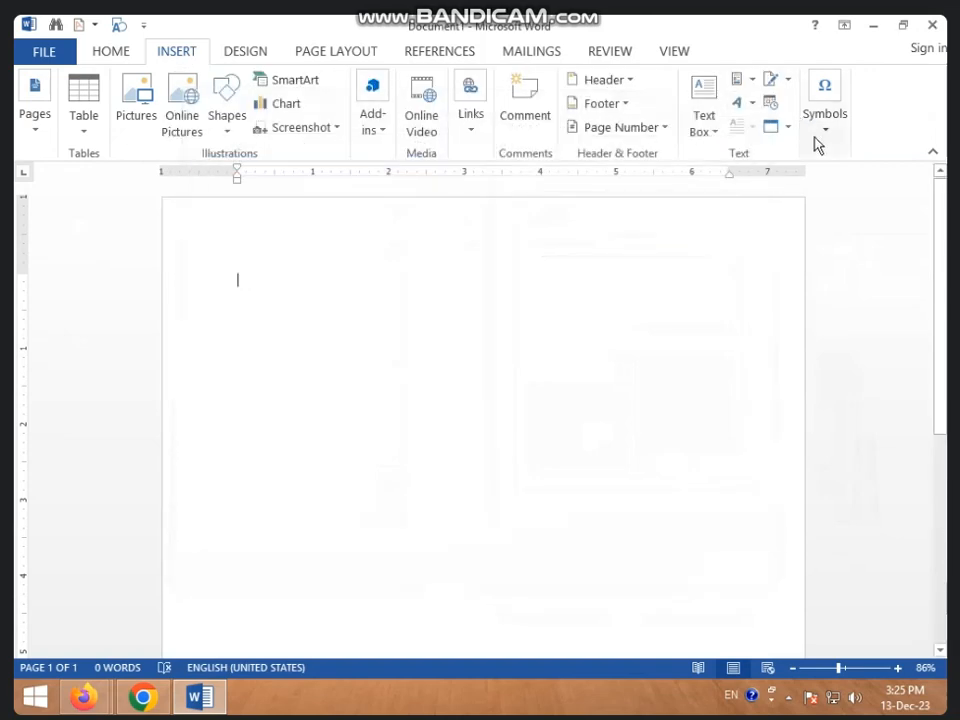
- Open the Building Blocks Organizer and preview the Banded, Slice (Dark), Bibliography, icic and Video provides building blocks
{"action": "left_click", "coordinate": [757, 90]}
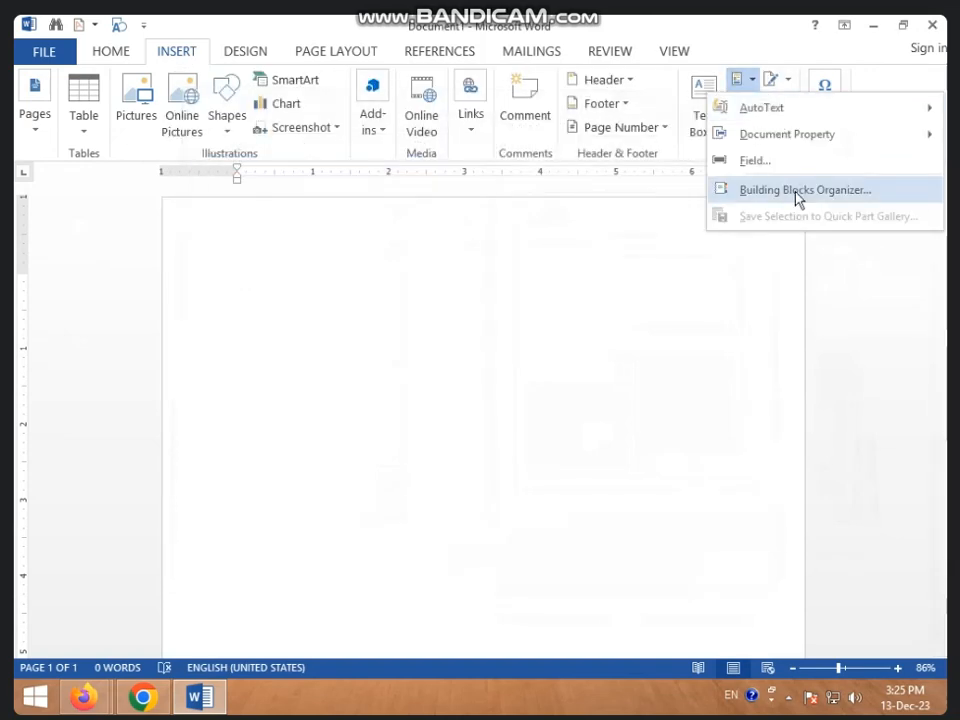
{"action": "left_click", "coordinate": [799, 197]}
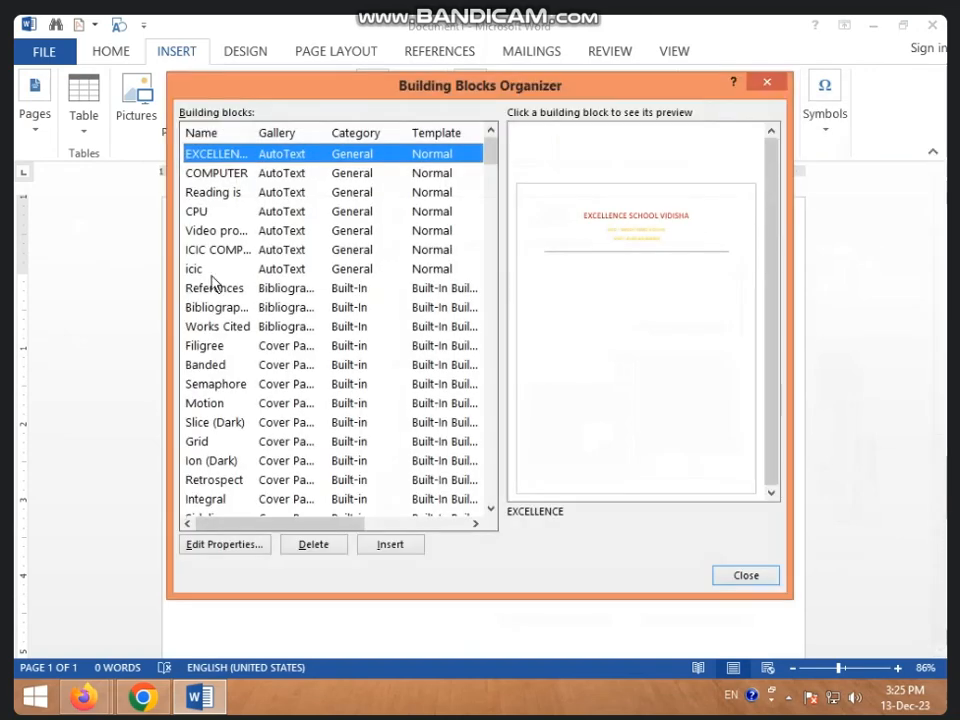
{"action": "left_click", "coordinate": [208, 367]}
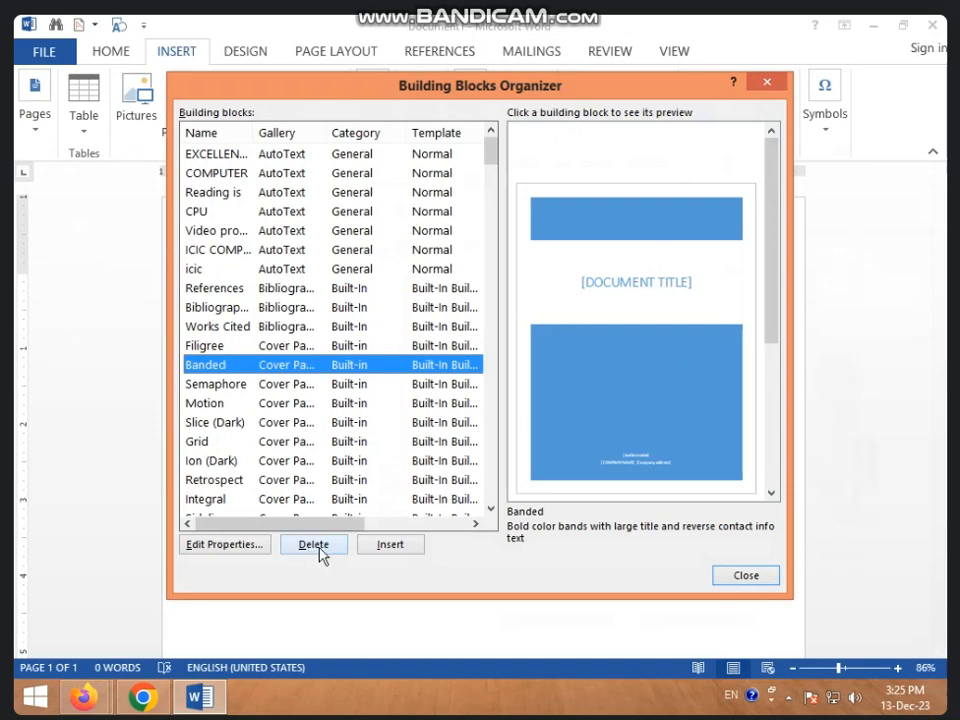
{"action": "left_click", "coordinate": [41, 134]}
{"action": "left_click", "coordinate": [190, 422]}
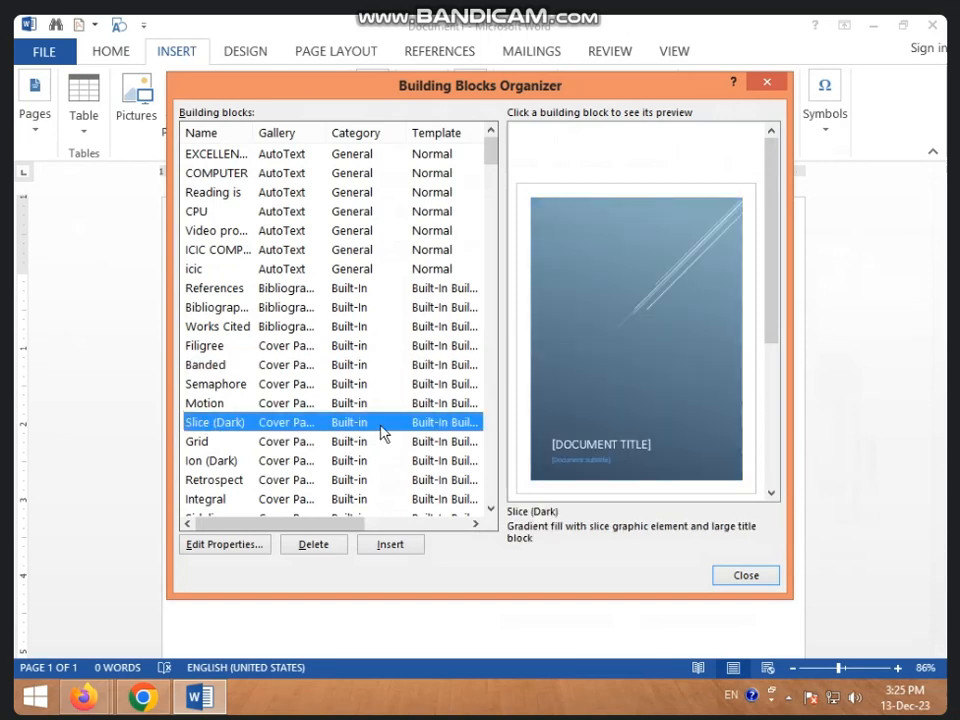
{"action": "left_click", "coordinate": [236, 307]}
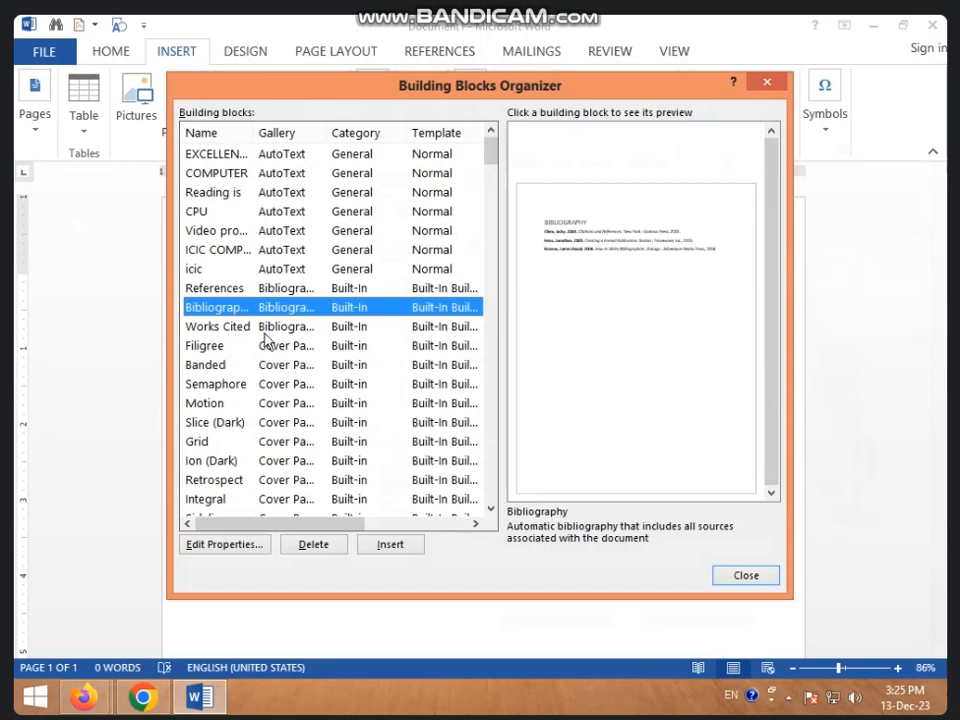
{"action": "left_click", "coordinate": [230, 268]}
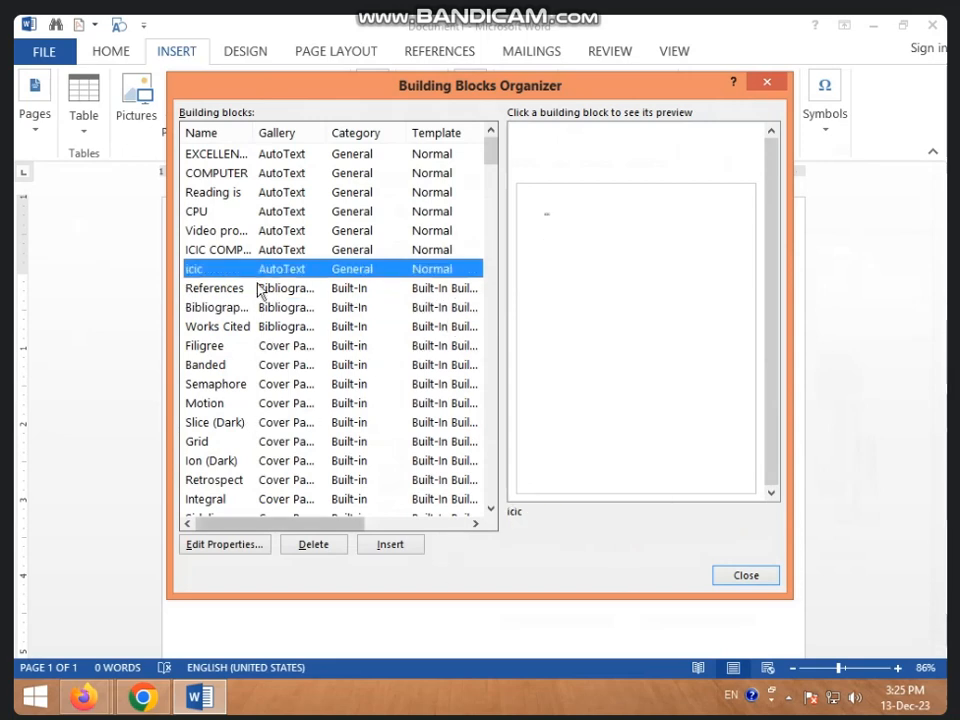
{"action": "left_click", "coordinate": [230, 232]}
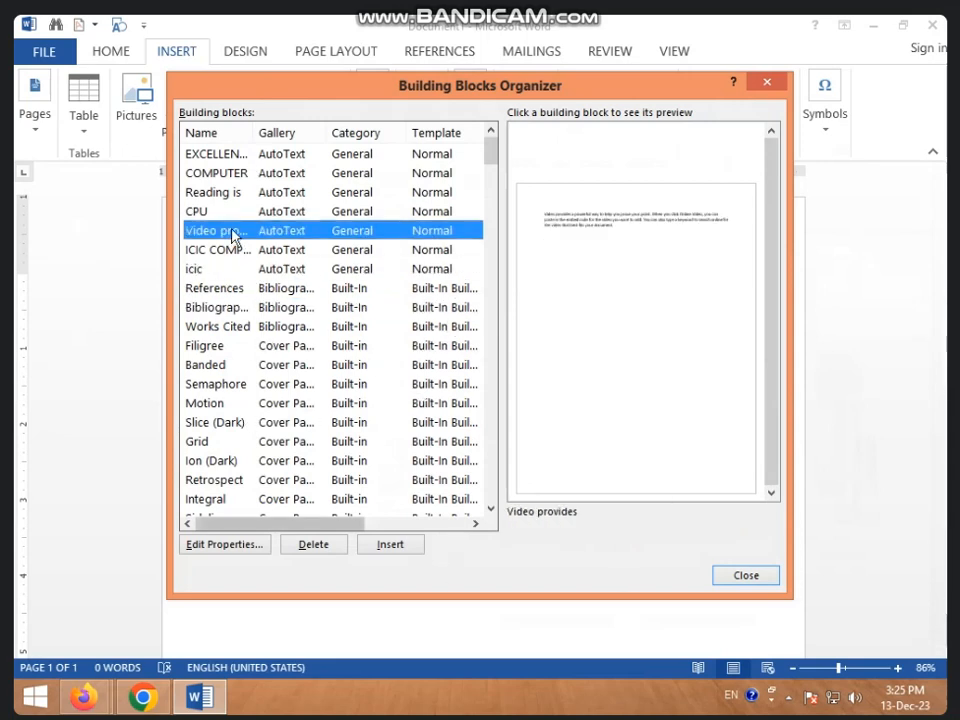
- Delete the EXCELLENCE AutoText building block and close the Building Blocks Organizer
{"action": "left_click", "coordinate": [232, 155]}
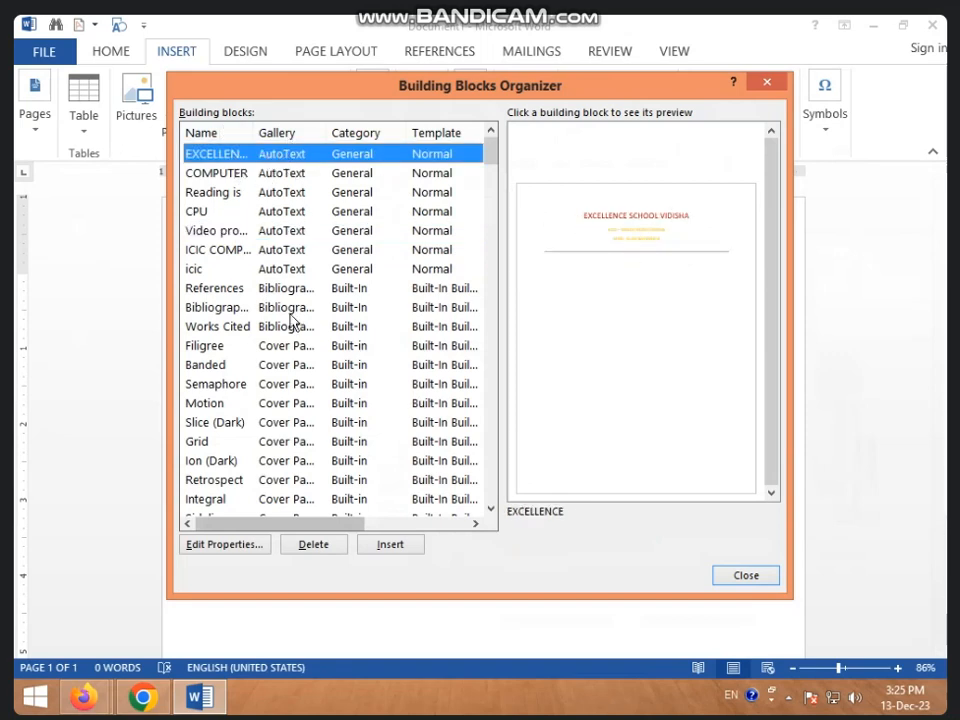
{"action": "left_click", "coordinate": [318, 543]}
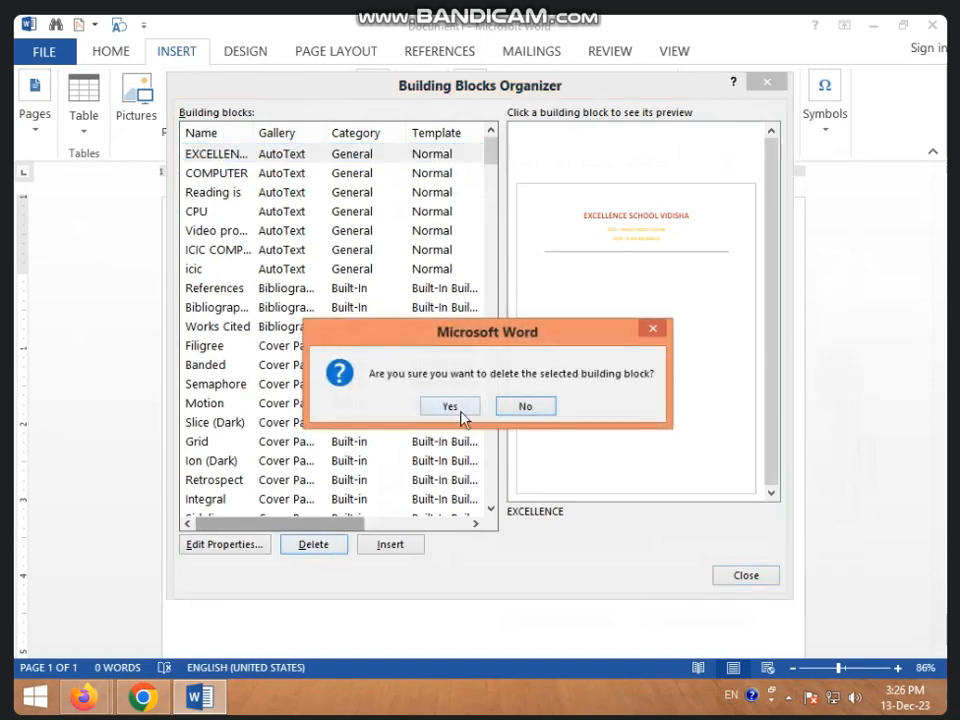
{"action": "left_click", "coordinate": [460, 411]}
{"action": "left_click", "coordinate": [748, 574]}
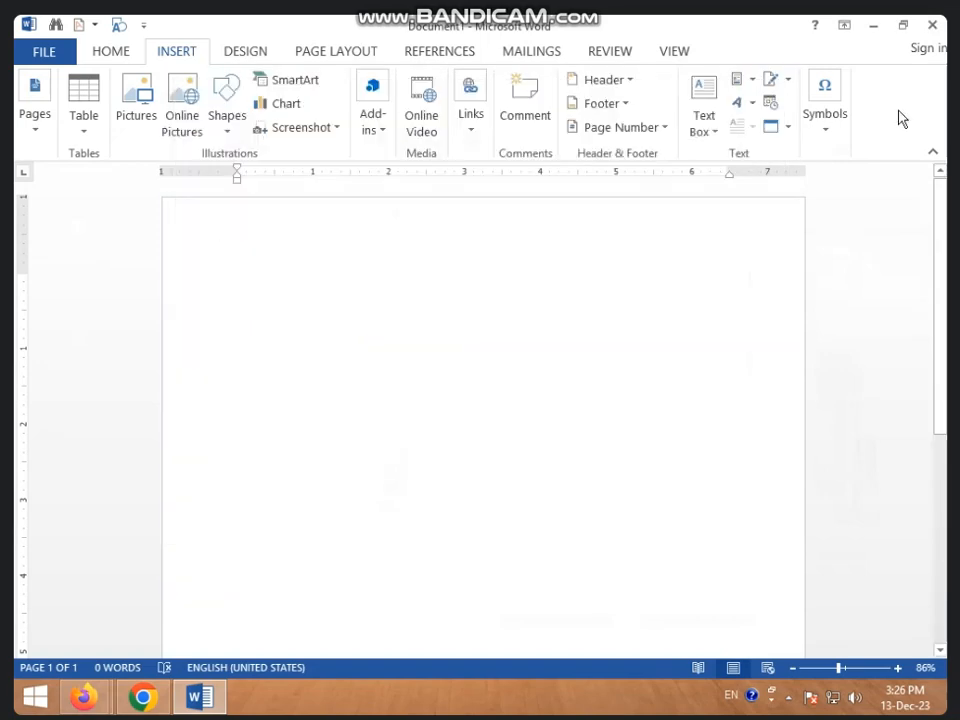
- Look through the remaining entries of the AutoText gallery in Quick Parts
{"action": "left_click", "coordinate": [764, 81]}
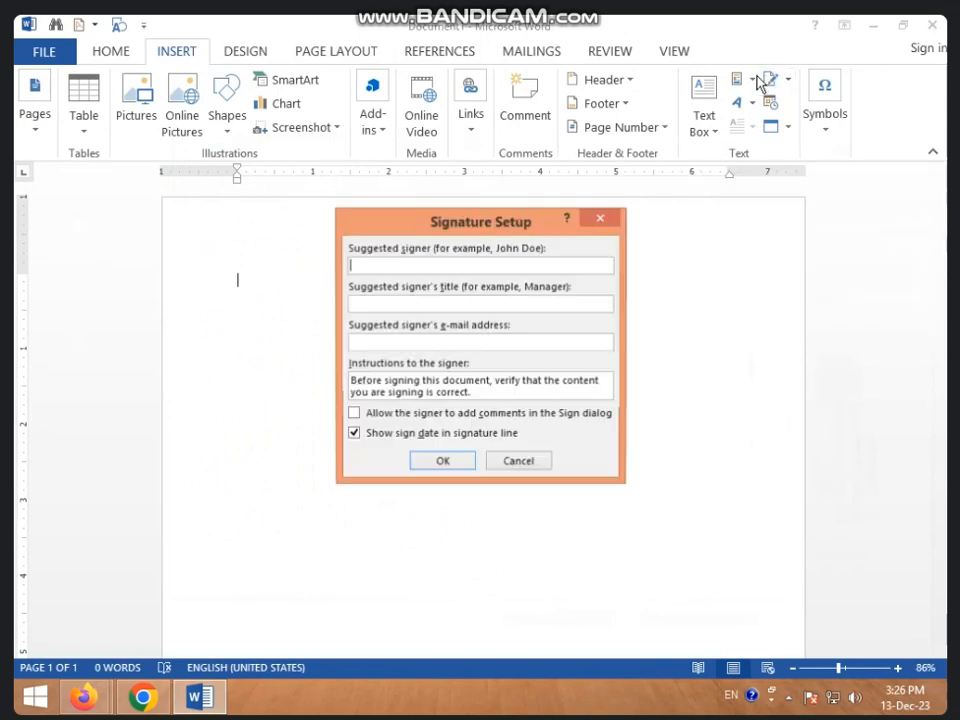
{"action": "left_click", "coordinate": [600, 218]}
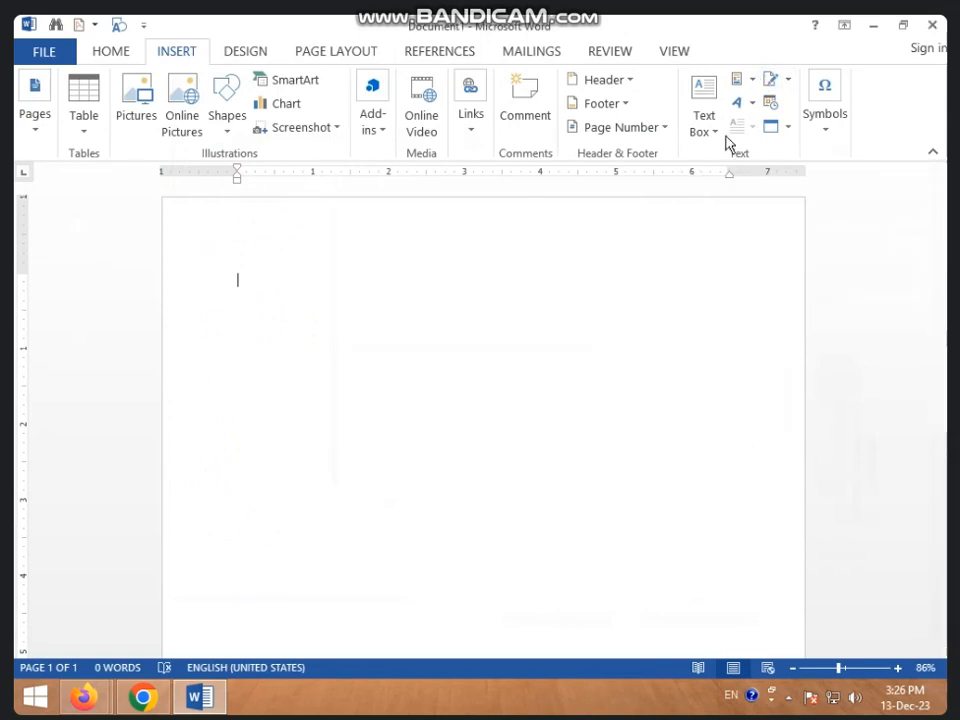
{"action": "left_click", "coordinate": [746, 87]}
{"action": "mouse_move", "coordinate": [743, 118]}
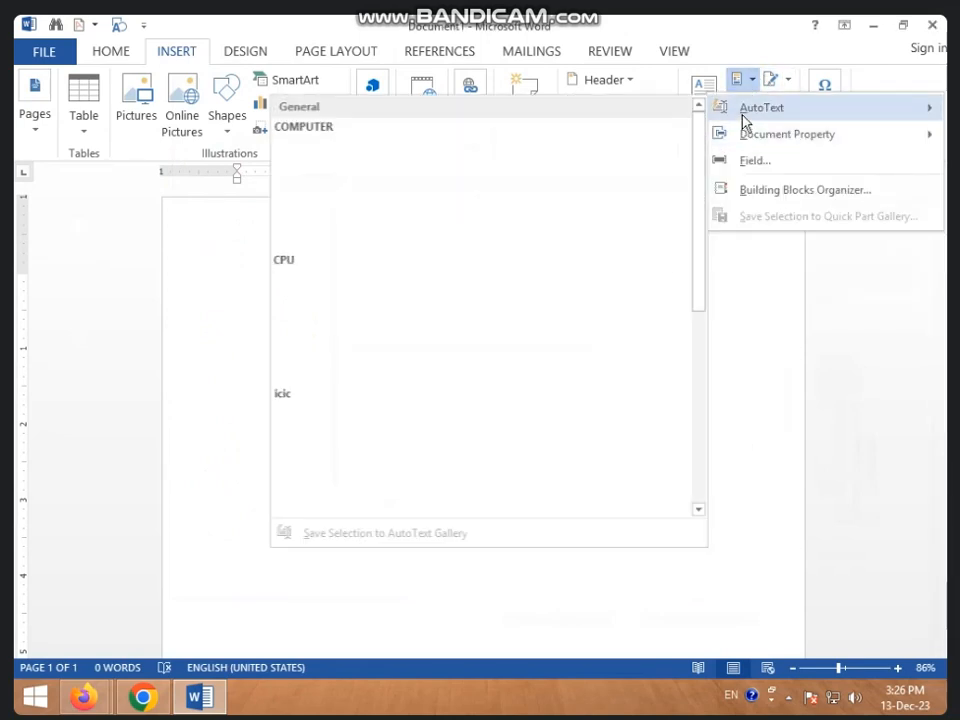
{"action": "scroll", "coordinate": [524, 365], "scroll_direction": "down", "scroll_amount": 3}
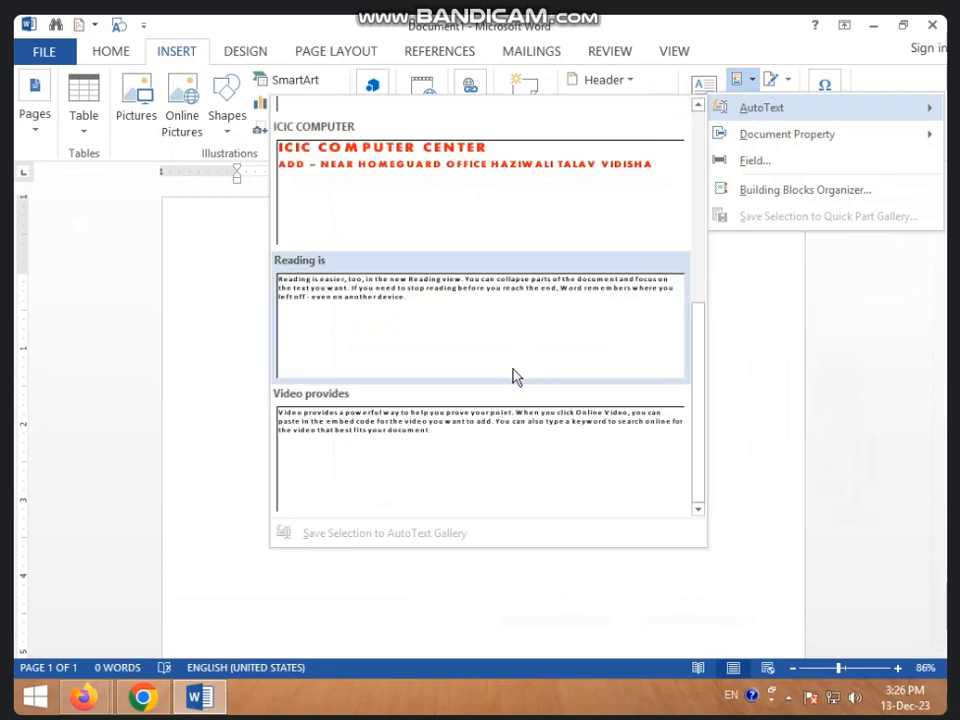
{"action": "scroll", "coordinate": [515, 375], "scroll_direction": "up", "scroll_amount": 5}
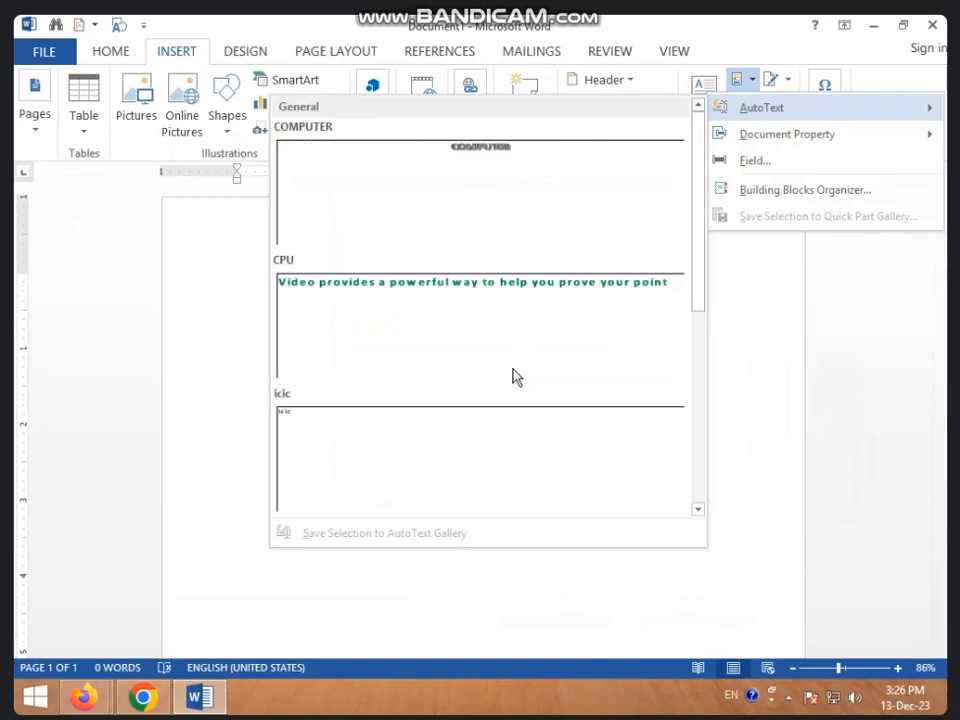
{"action": "left_click", "coordinate": [227, 309]}
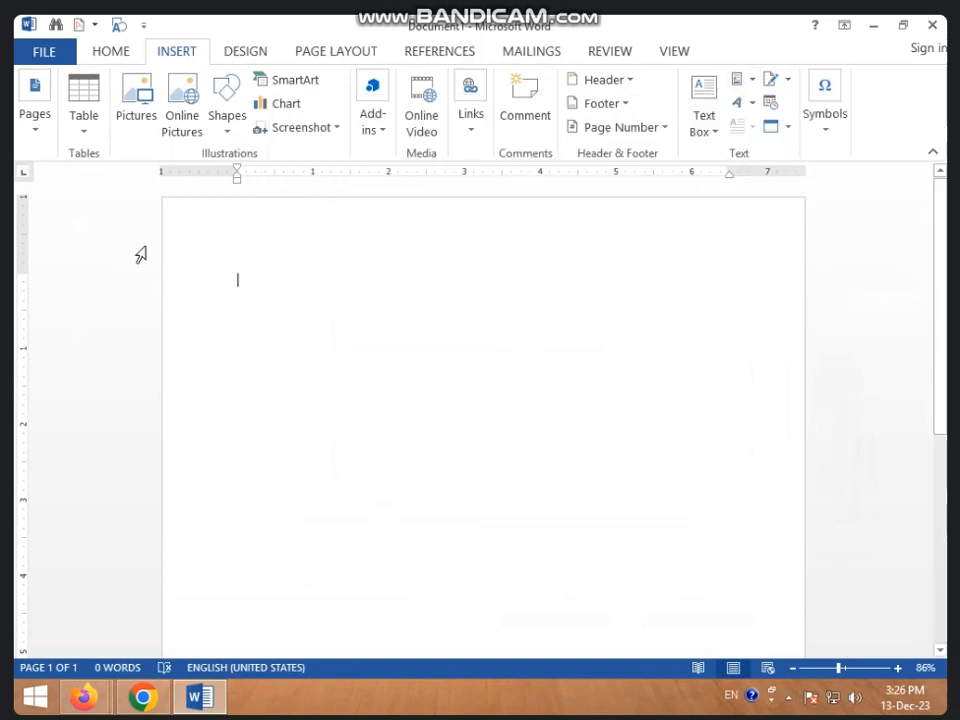
- View the gallery of built-in cover pages and close it without inserting one
{"action": "left_click", "coordinate": [30, 135]}
{"action": "left_click", "coordinate": [42, 230]}
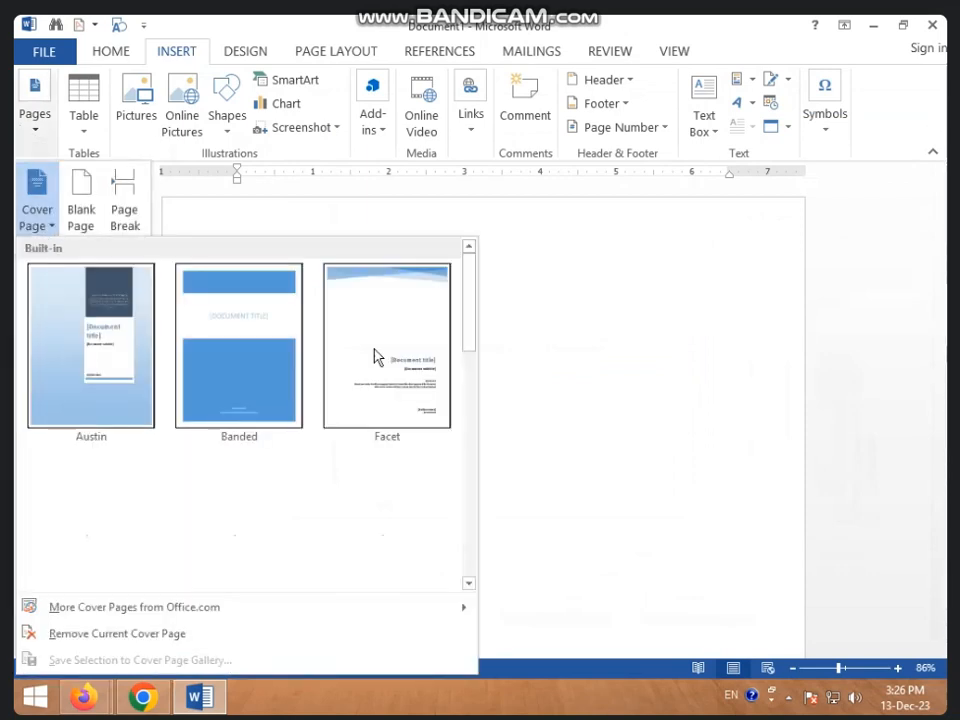
{"action": "left_click", "coordinate": [500, 385]}
- In the Building Blocks Organizer, preview ICIC COMPUTER and the Banded cover page, and look through the equations, footers, headers and page numbers
{"action": "left_click", "coordinate": [752, 85]}
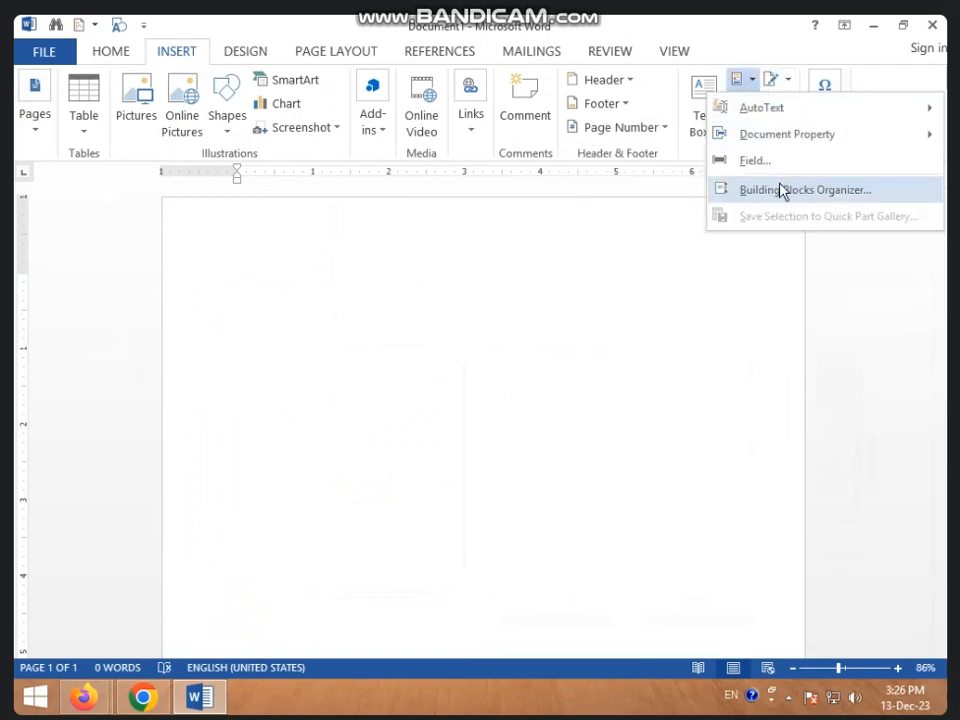
{"action": "left_click", "coordinate": [782, 190]}
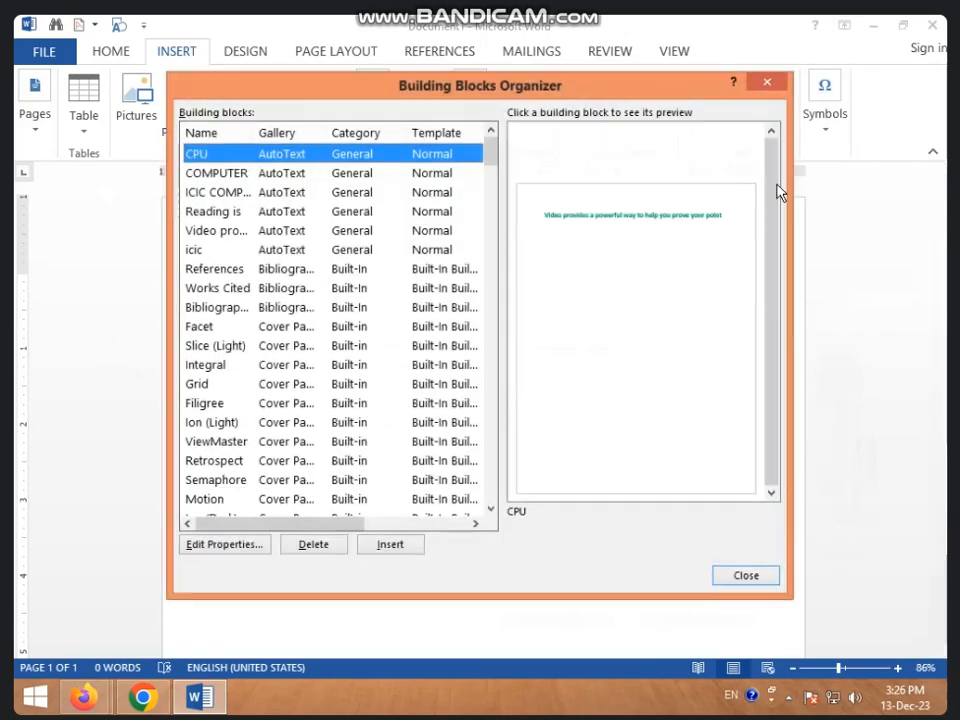
{"action": "left_click", "coordinate": [290, 193]}
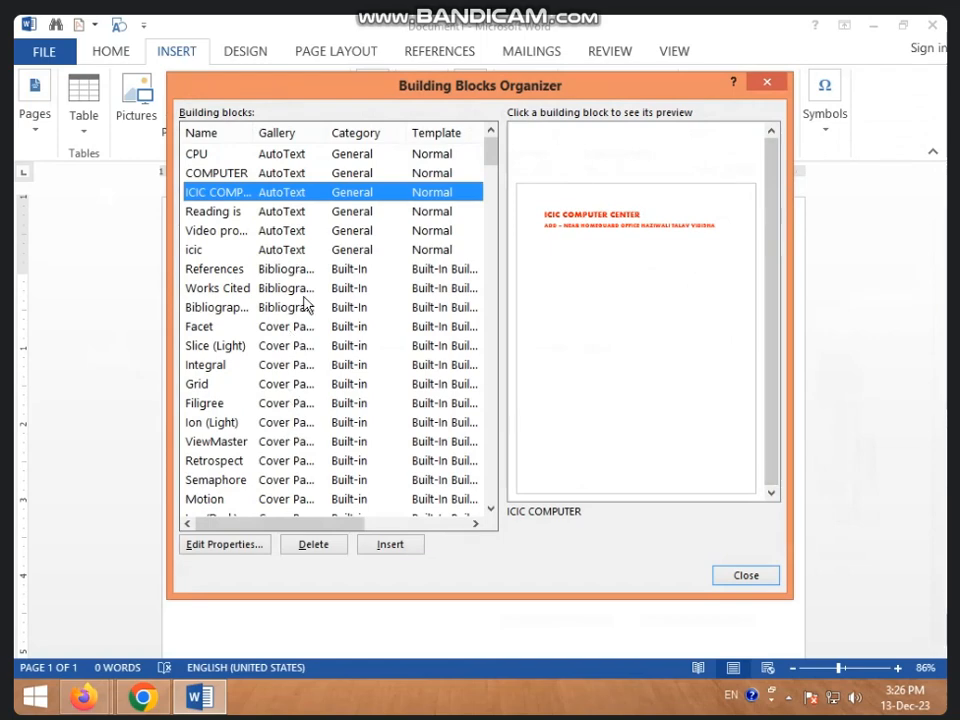
{"action": "scroll", "coordinate": [294, 330], "scroll_direction": "down", "scroll_amount": 2}
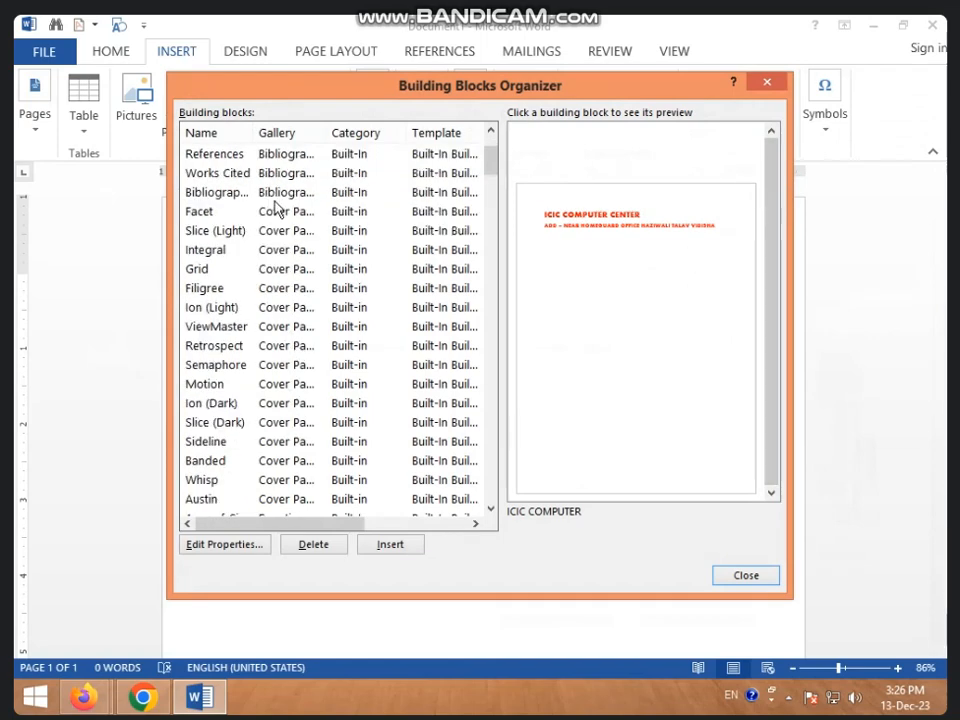
{"action": "left_click", "coordinate": [281, 462]}
{"action": "scroll", "coordinate": [285, 465], "scroll_direction": "down", "scroll_amount": 3}
{"action": "scroll", "coordinate": [285, 462], "scroll_direction": "down", "scroll_amount": 2}
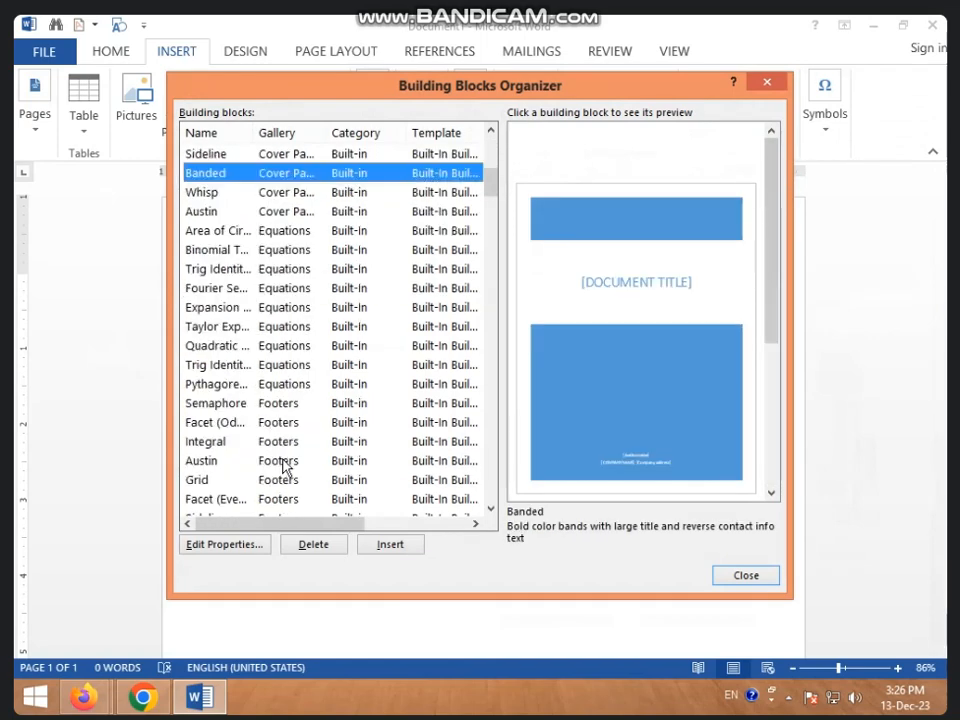
{"action": "scroll", "coordinate": [285, 440], "scroll_direction": "down", "scroll_amount": 8}
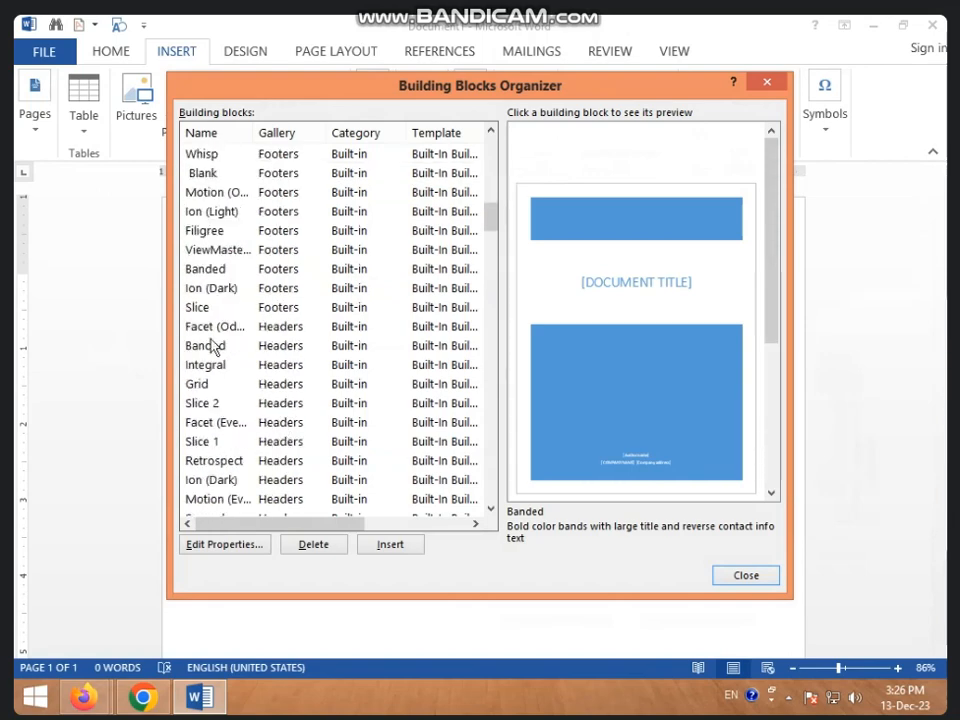
{"action": "scroll", "coordinate": [313, 438], "scroll_direction": "down", "scroll_amount": 15}
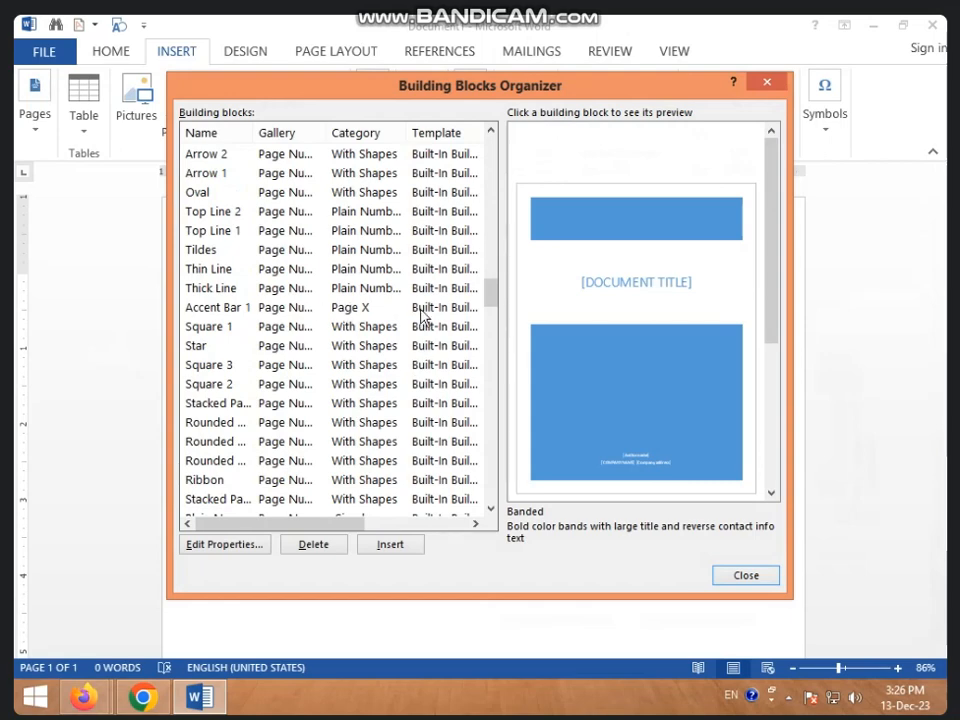
{"action": "scroll", "coordinate": [385, 330], "scroll_direction": "up", "scroll_amount": 15}
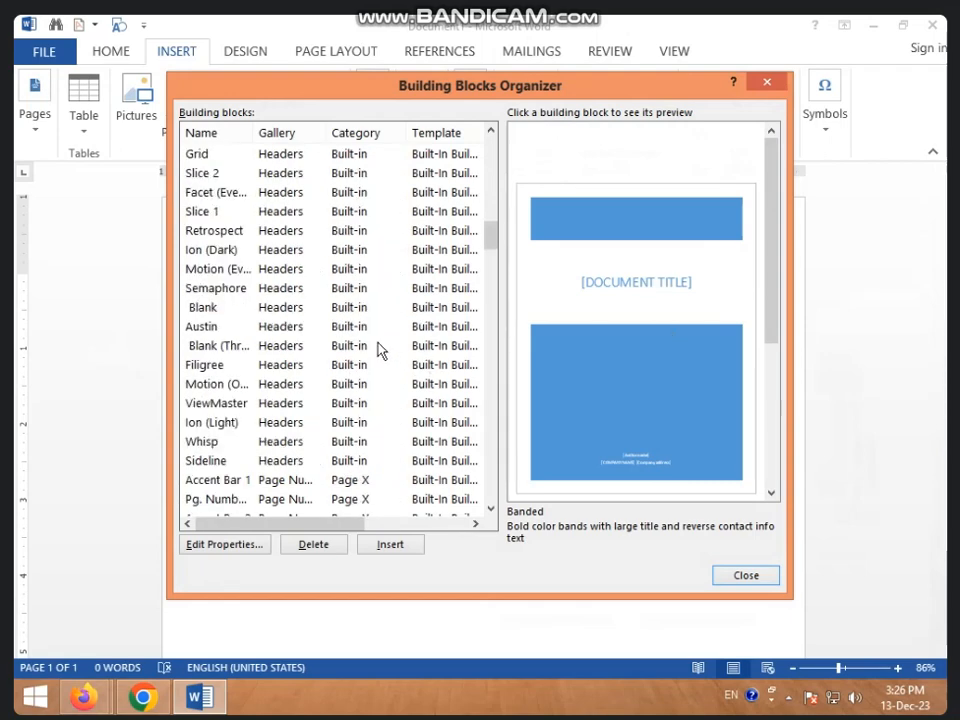
- Insert the Banded cover page from the Building Blocks Organizer, look through it, and delete all document content
{"action": "scroll", "coordinate": [325, 277], "scroll_direction": "up", "scroll_amount": 8}
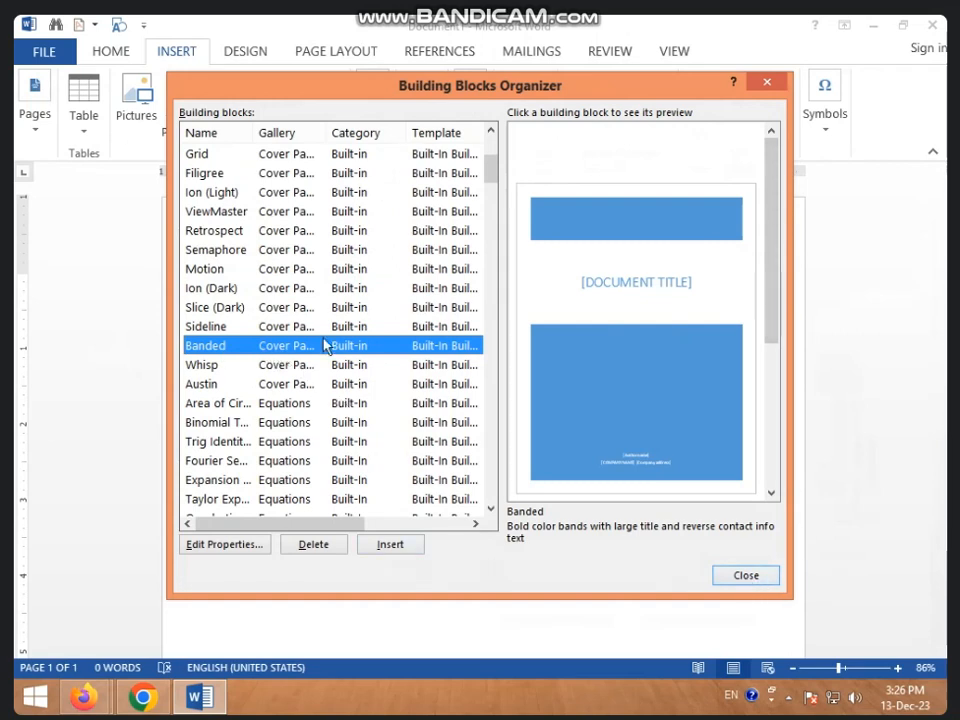
{"action": "left_click", "coordinate": [390, 544]}
{"action": "scroll", "coordinate": [580, 420], "scroll_direction": "down", "scroll_amount": 7}
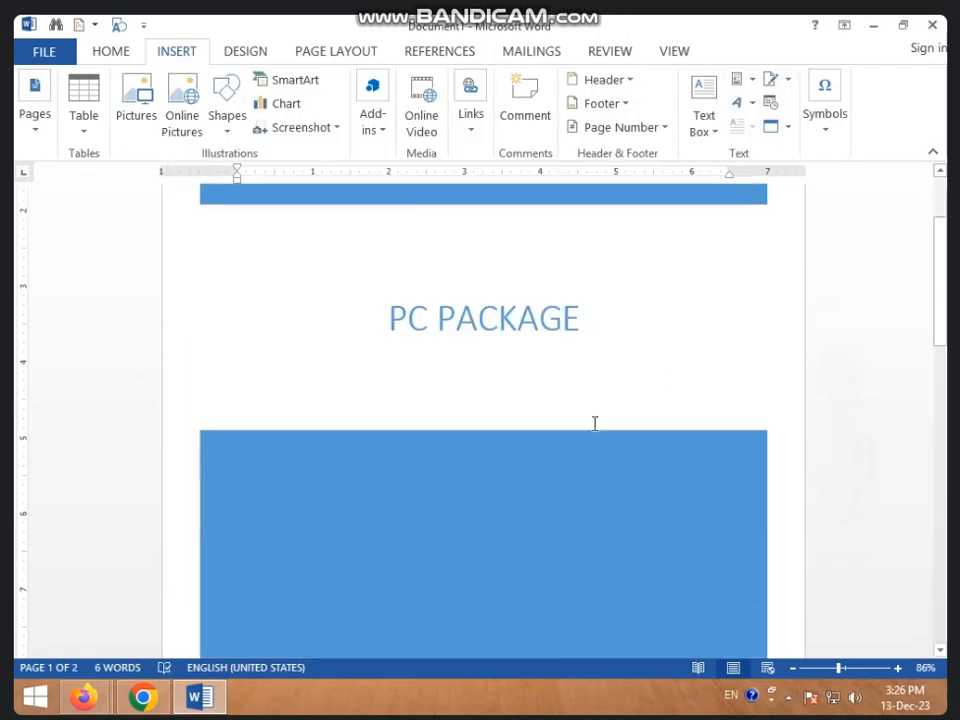
{"action": "scroll", "coordinate": [594, 428], "scroll_direction": "up", "scroll_amount": 6}
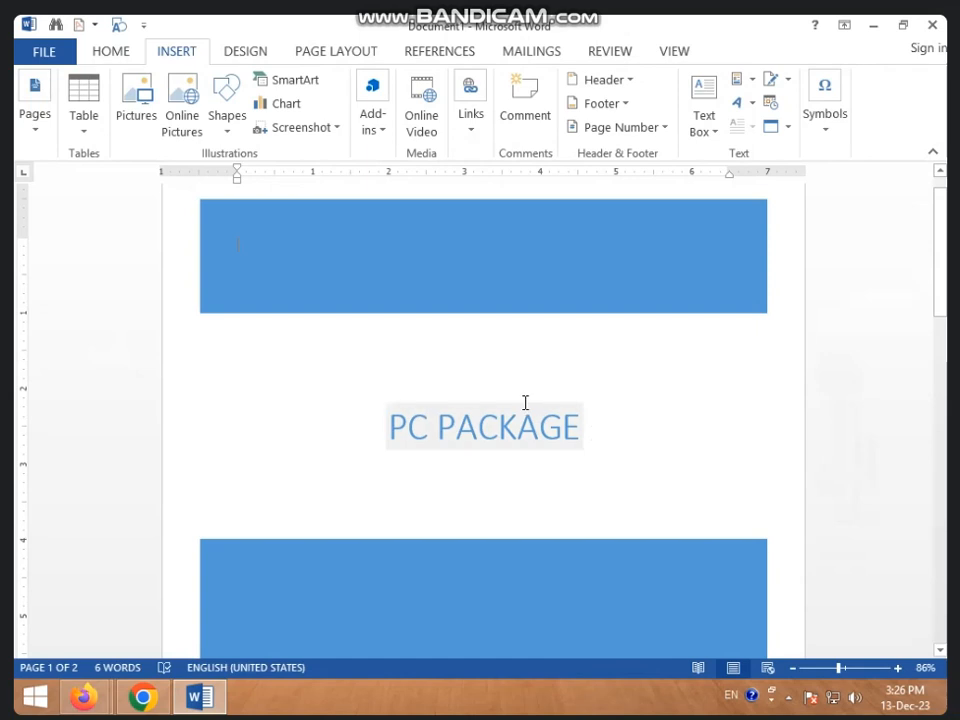
{"action": "key", "text": "ctrl+a"}
{"action": "key", "text": "Delete"}
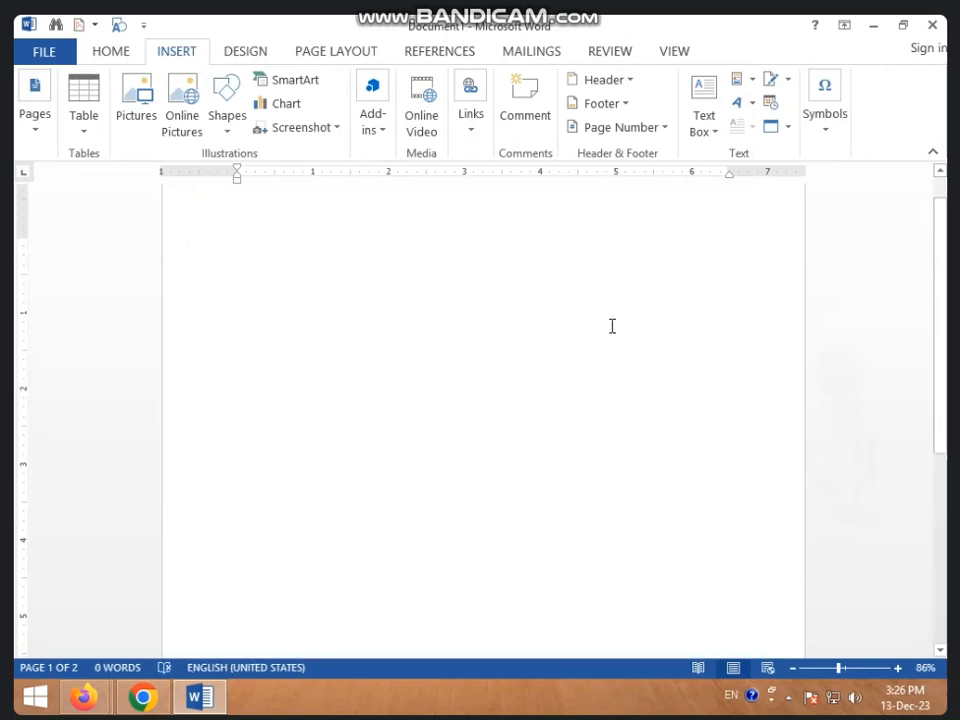
- Insert gold-outlined WordArt, widen its box across the text area, and move it to the top of the page
{"action": "left_click", "coordinate": [750, 106]}
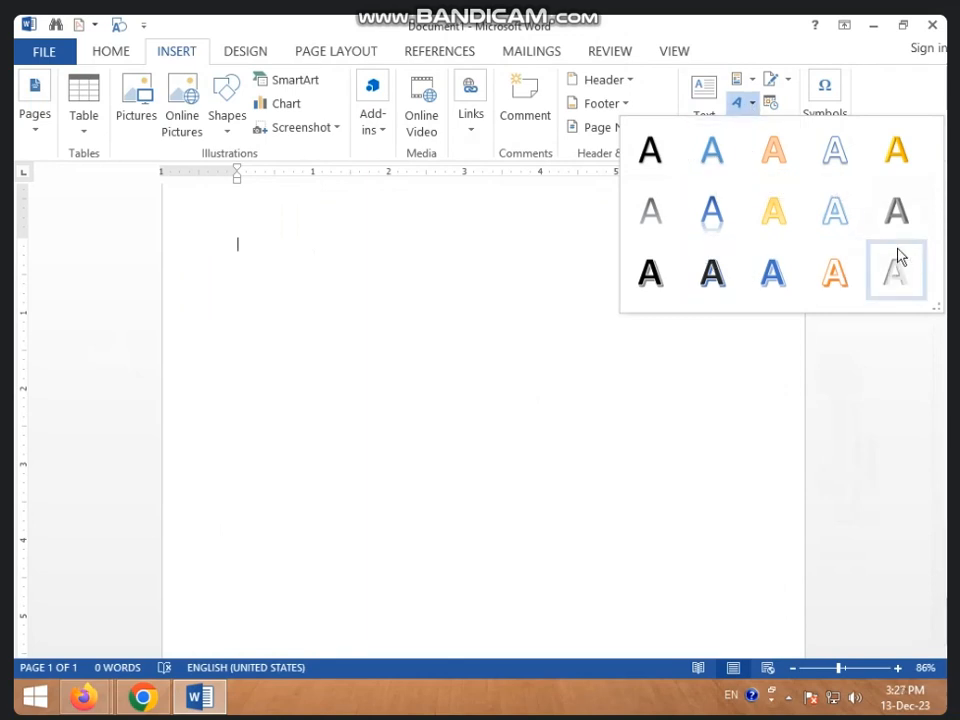
{"action": "left_click", "coordinate": [776, 212]}
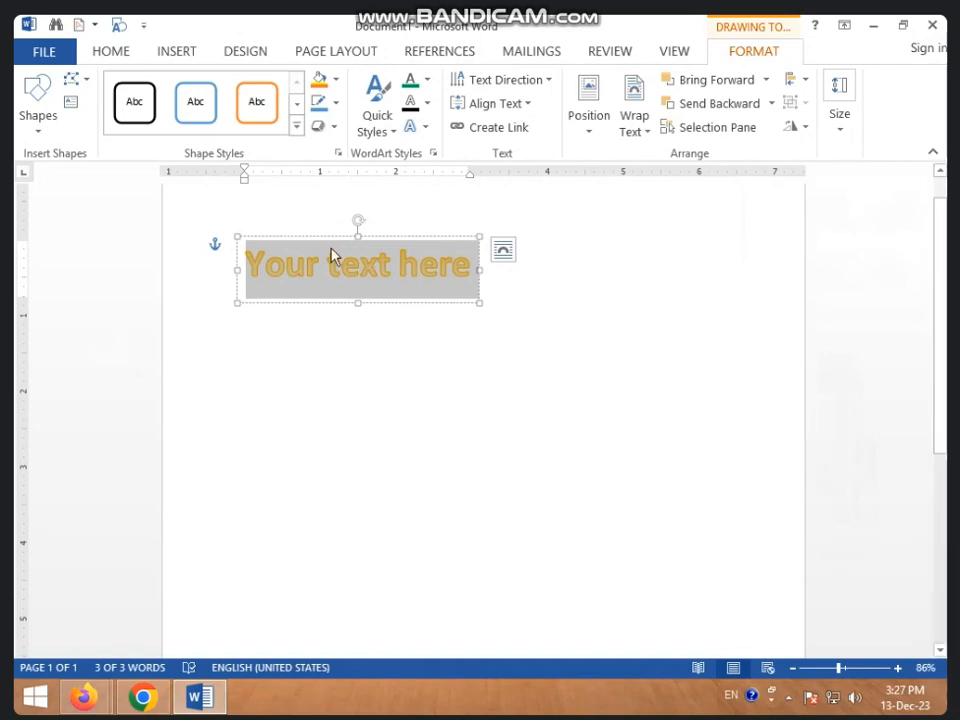
{"action": "left_click_drag", "start_coordinate": [481, 268], "coordinate": [750, 270]}
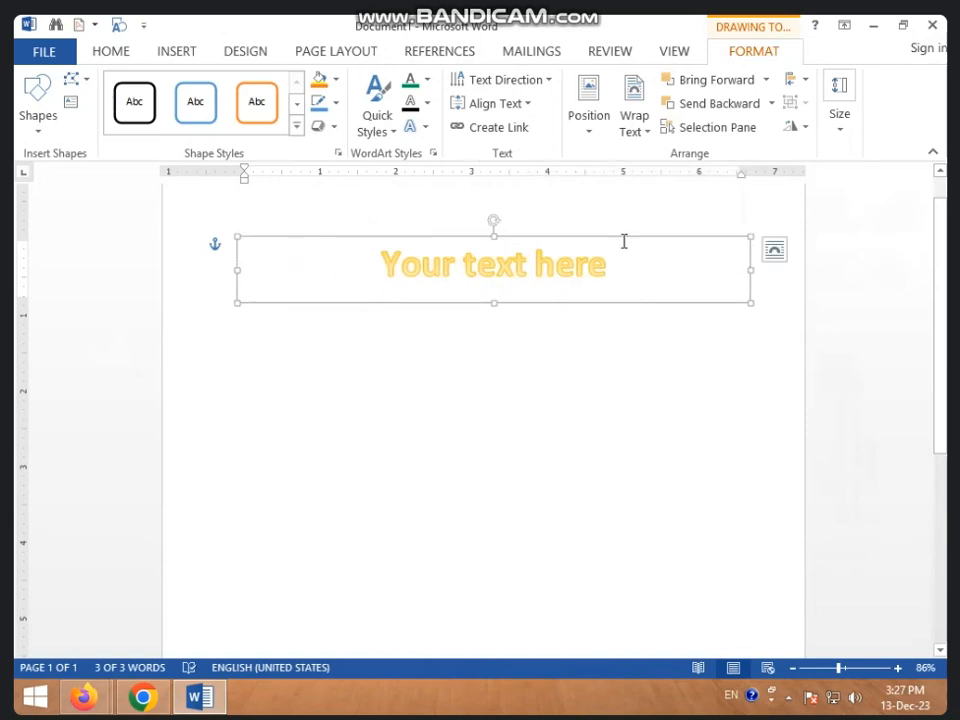
{"action": "mouse_move", "coordinate": [621, 241]}
{"action": "left_mouse_down"}
{"action": "mouse_move", "coordinate": [626, 199]}
{"action": "mouse_move", "coordinate": [621, 223]}
{"action": "left_mouse_up"}
- Replace the WordArt placeholder text with "ICIC COMPUTER CENTER"
{"action": "type", "text": "ICIC"}
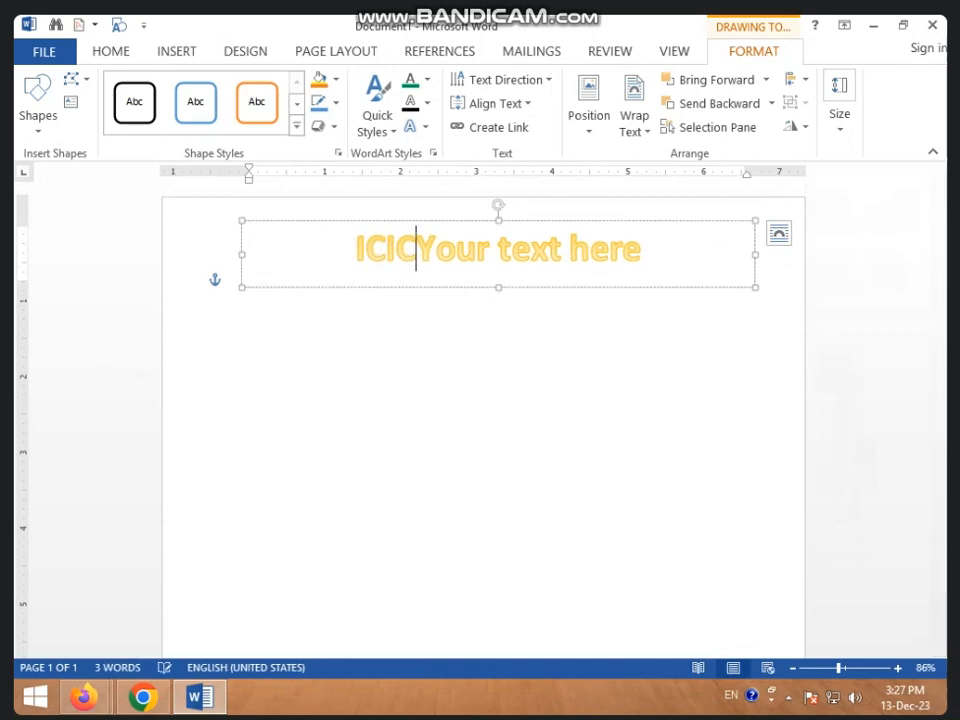
{"action": "key", "text": "Delete"}
{"action": "key", "text": "Delete"}
{"action": "key", "text": "Delete"}
{"action": "key", "text": "Delete"}
{"action": "key", "text": "Delete"}
{"action": "key", "text": "Delete"}
{"action": "key", "text": "Delete"}
{"action": "key", "text": "Delete"}
{"action": "key", "text": "Delete"}
{"action": "key", "text": "Delete"}
{"action": "key", "text": "Delete"}
{"action": "key", "text": "Delete"}
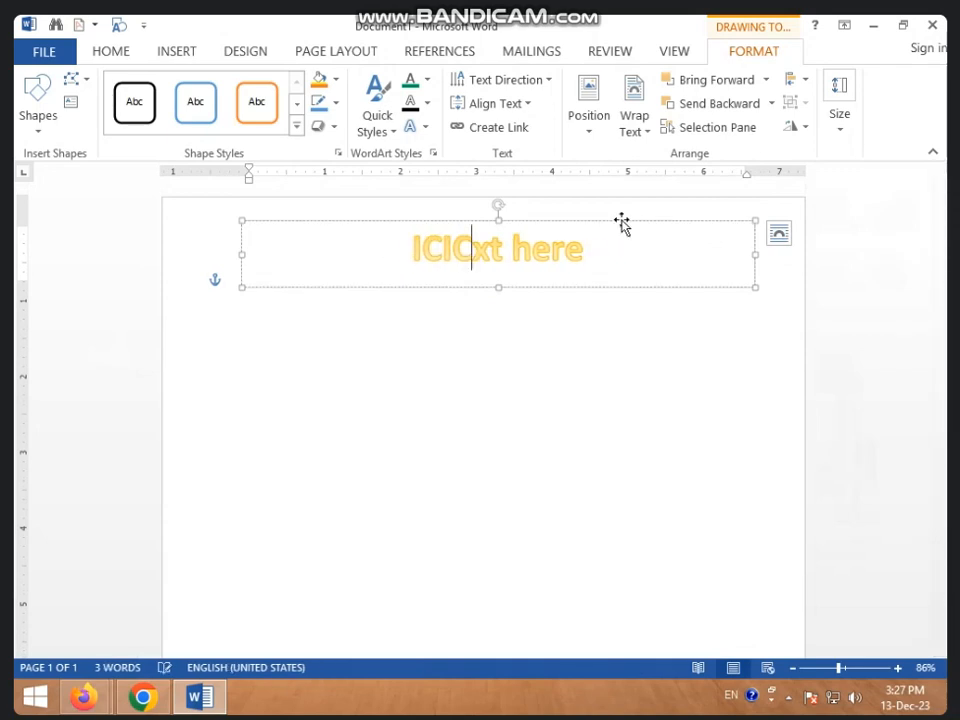
{"action": "key", "text": "Delete"}
{"action": "key", "text": "Delete"}
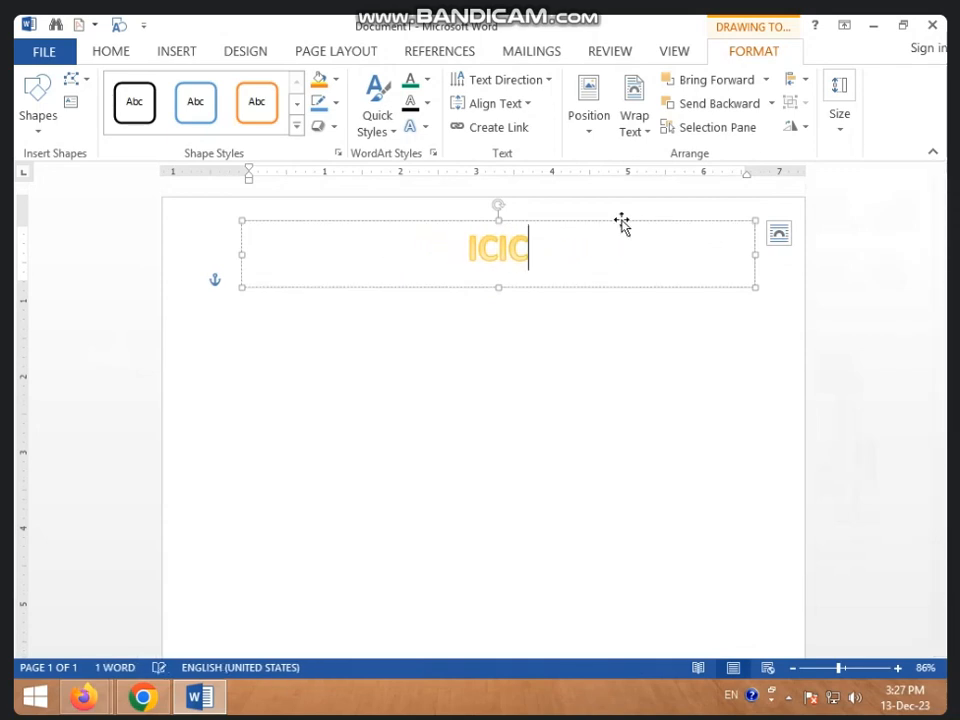
{"action": "type", "text": "C"}
{"action": "type", "text": "OMPU"}
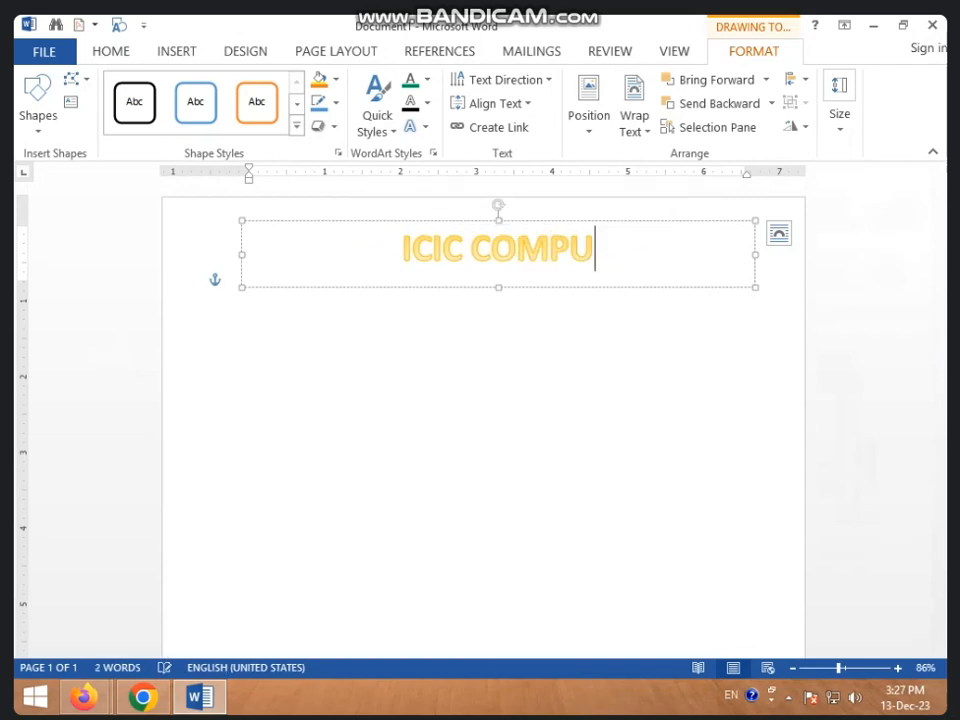
{"action": "type", "text": "TER CE"}
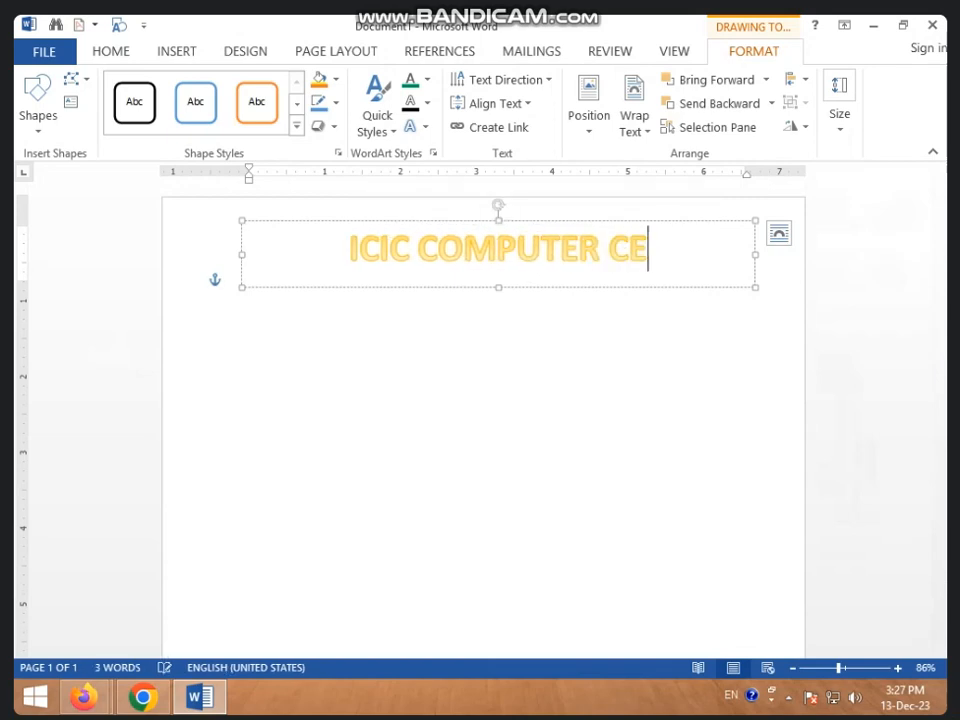
{"action": "type", "text": "NTER"}
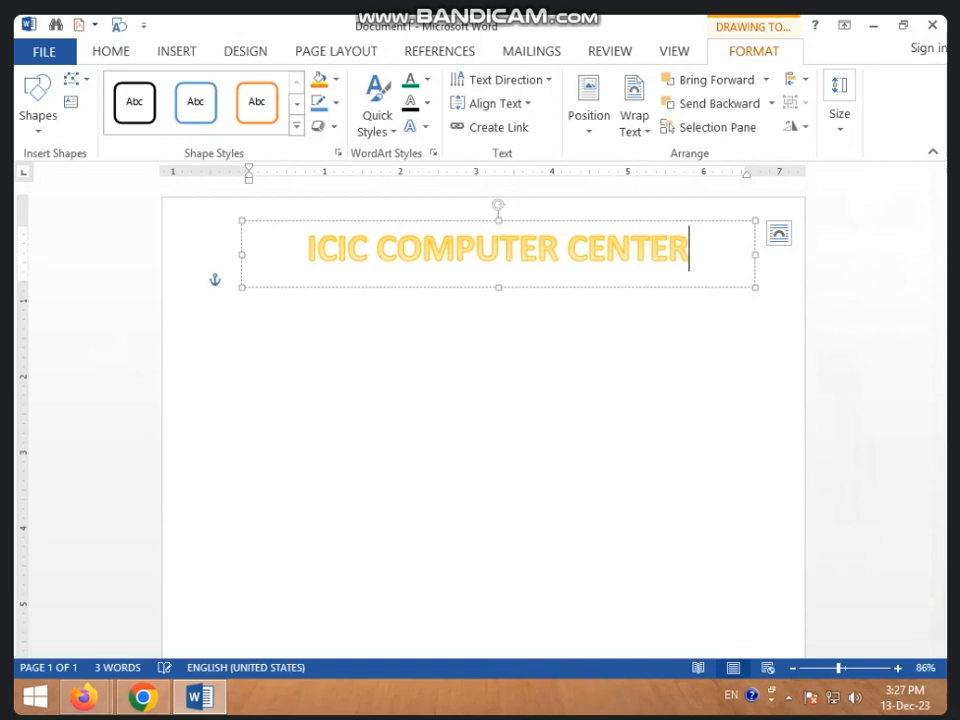
{"action": "left_click", "coordinate": [457, 552]}
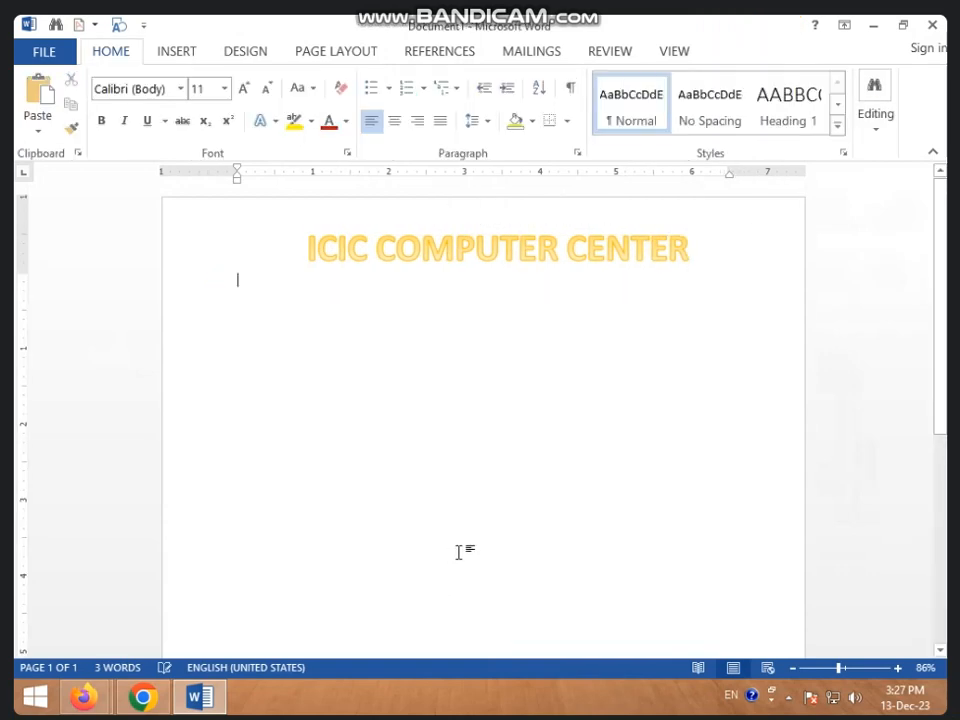
{"action": "scroll", "coordinate": [448, 565], "scroll_direction": "down", "scroll_amount": 1}
{"action": "scroll", "coordinate": [447, 540], "scroll_direction": "up", "scroll_amount": 1}
- Move the WordArt box down the page, try a narrow width that wraps the text, and widen it to nearly the page edge
{"action": "left_click", "coordinate": [422, 248]}
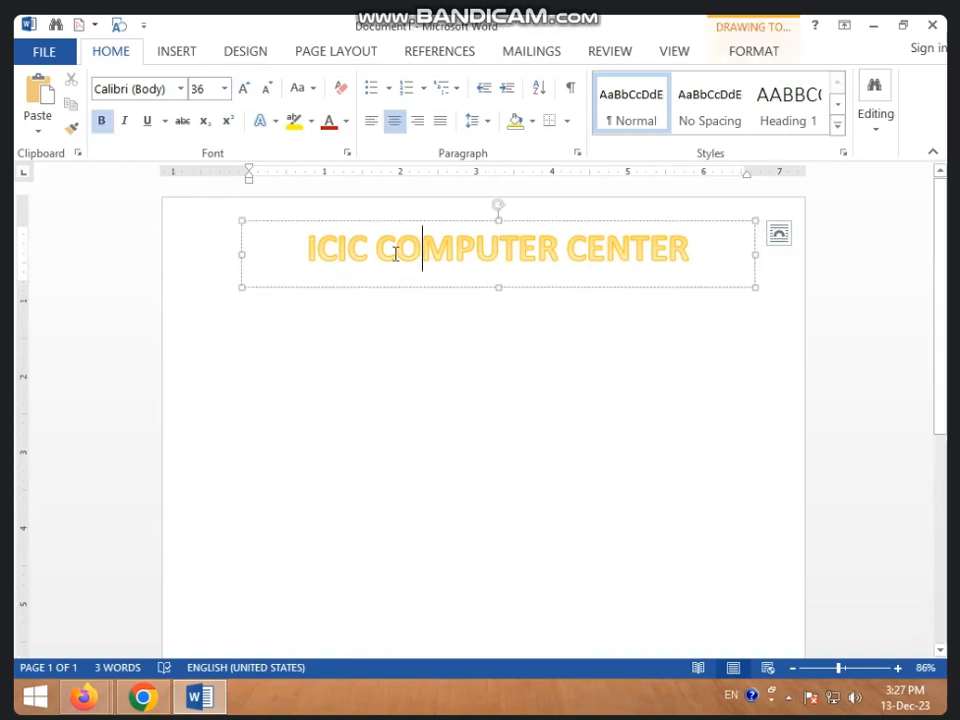
{"action": "left_click_drag", "start_coordinate": [380, 222], "coordinate": [360, 340]}
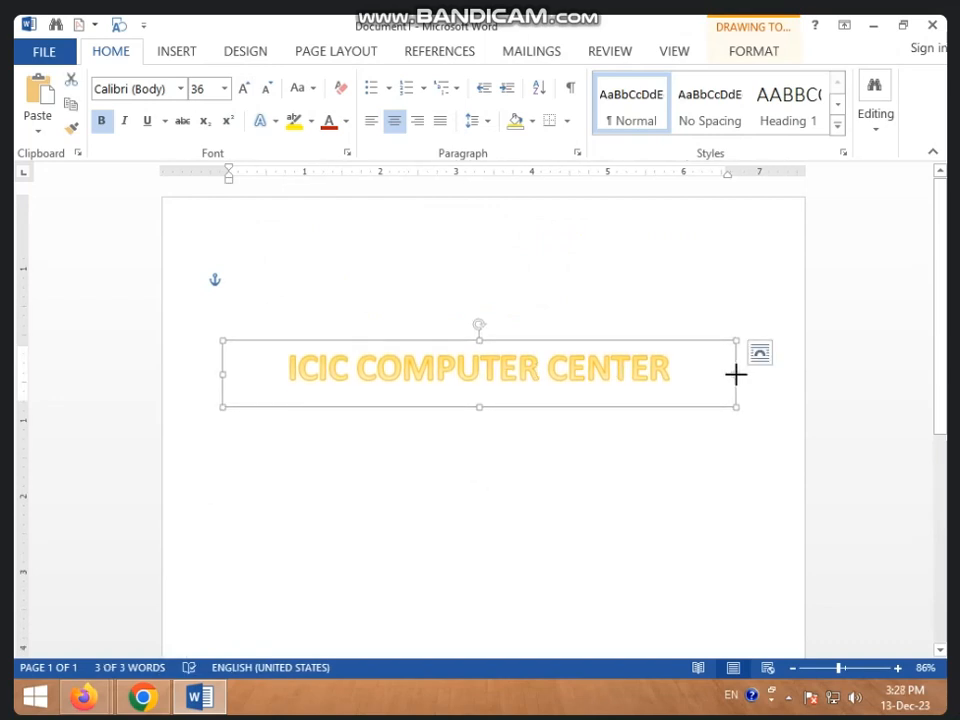
{"action": "left_click_drag", "start_coordinate": [736, 374], "coordinate": [422, 394]}
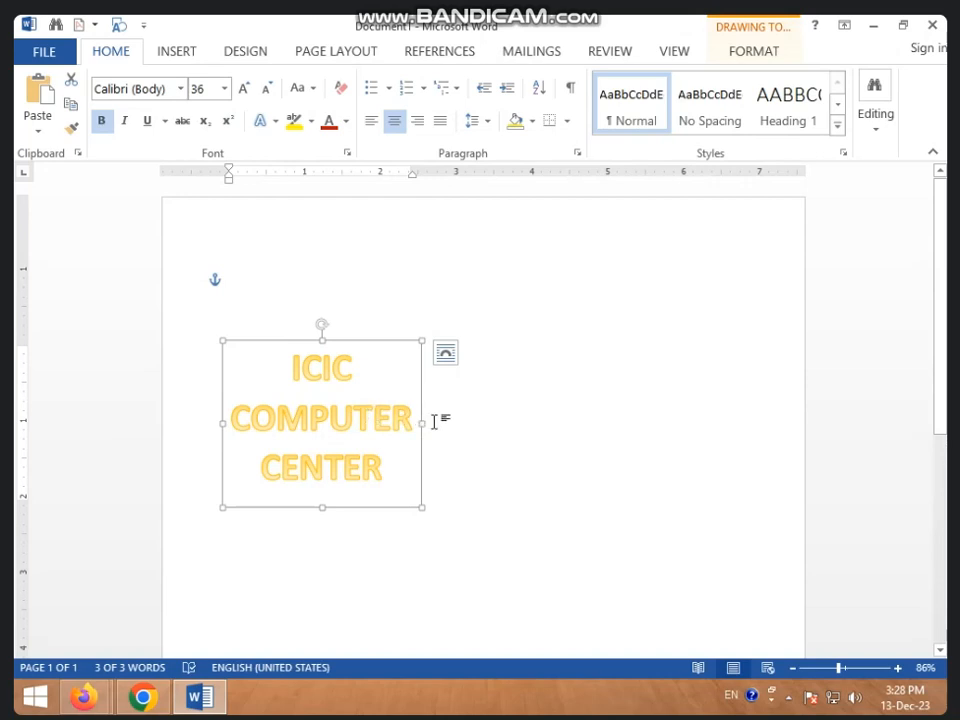
{"action": "left_click", "coordinate": [427, 421]}
{"action": "left_click", "coordinate": [414, 418]}
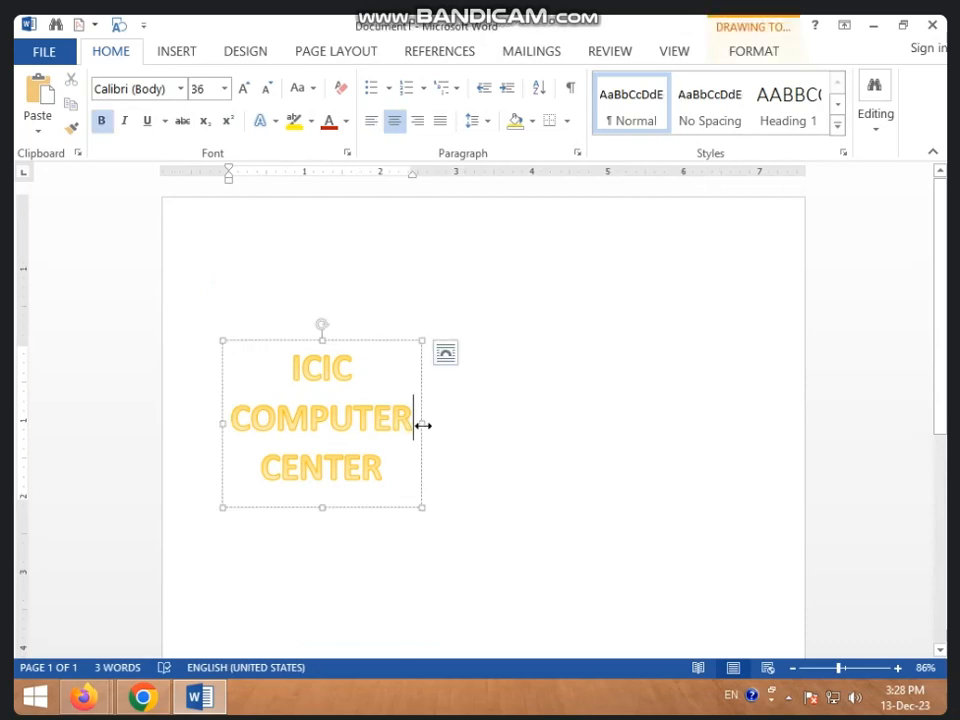
{"action": "left_click_drag", "start_coordinate": [423, 425], "coordinate": [780, 381]}
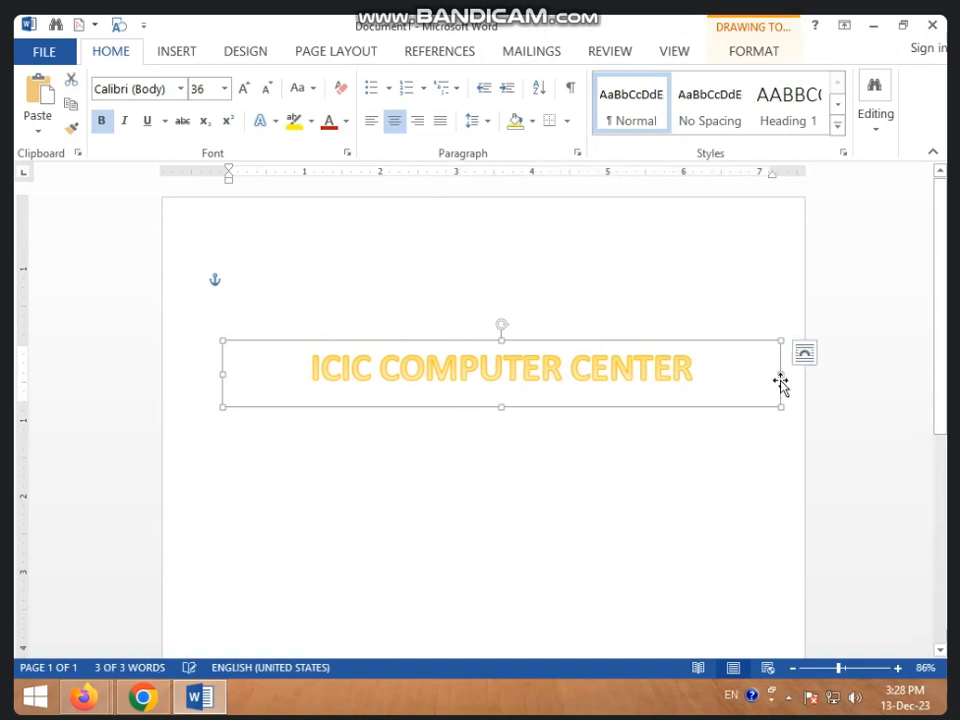
- Apply a glossy gold shape style to the WordArt box and a dark, outlined WordArt quick style to its text
{"action": "left_click", "coordinate": [751, 58]}
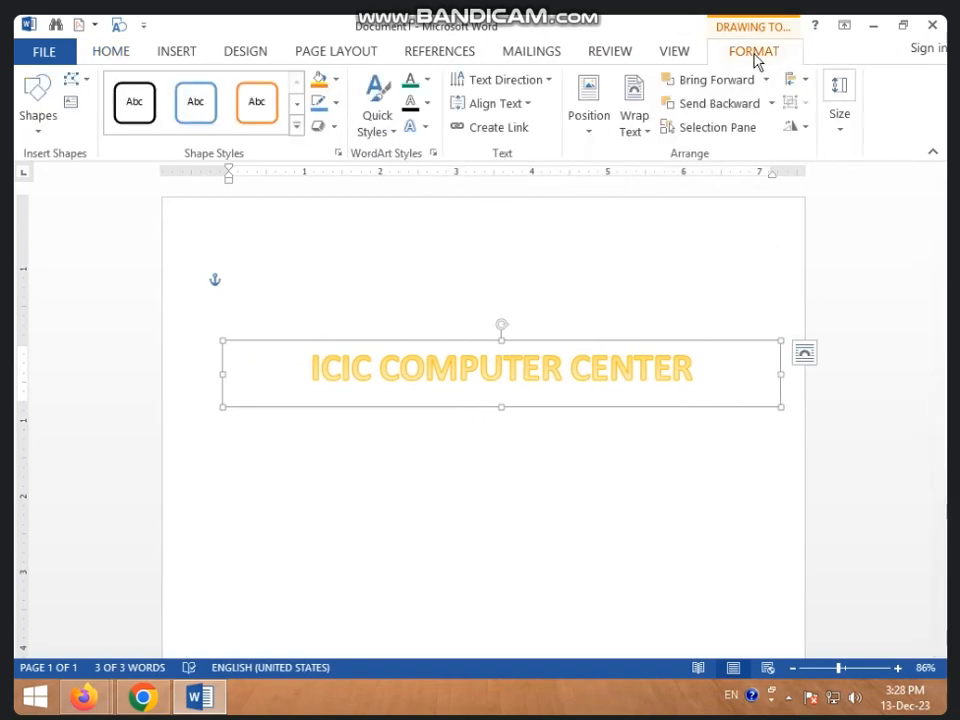
{"action": "left_click", "coordinate": [296, 126]}
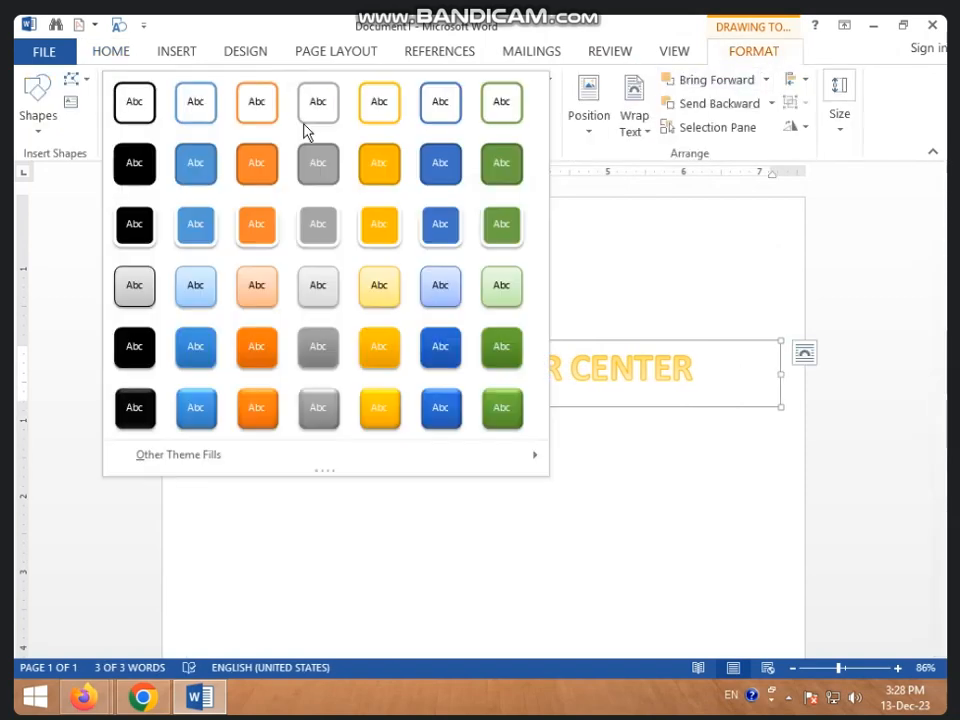
{"action": "left_click", "coordinate": [370, 418]}
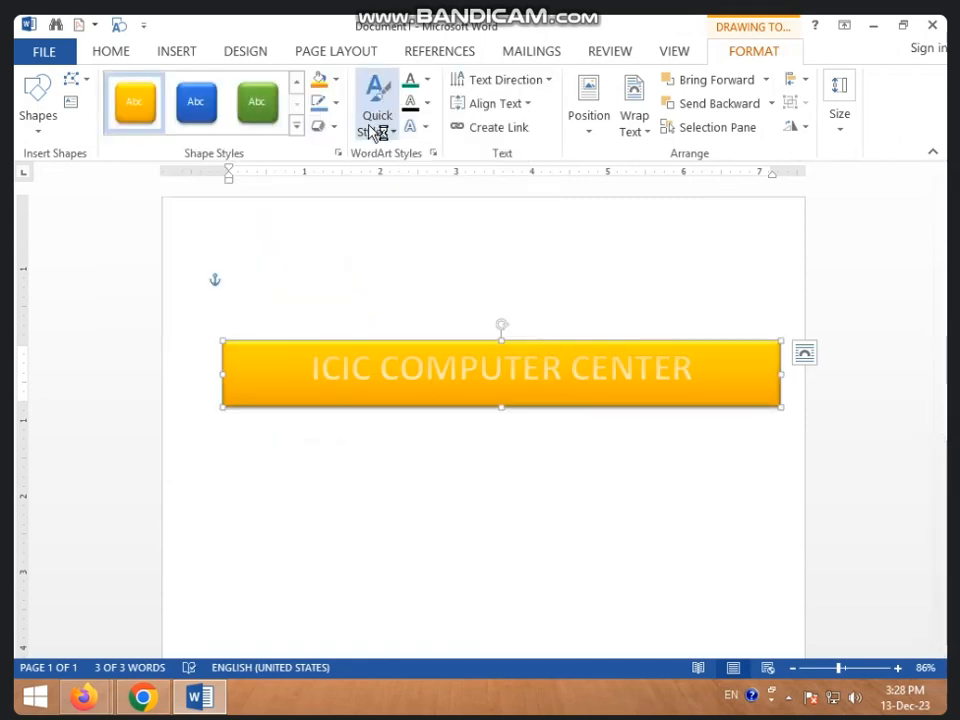
{"action": "left_click", "coordinate": [379, 129]}
{"action": "left_click", "coordinate": [452, 305]}
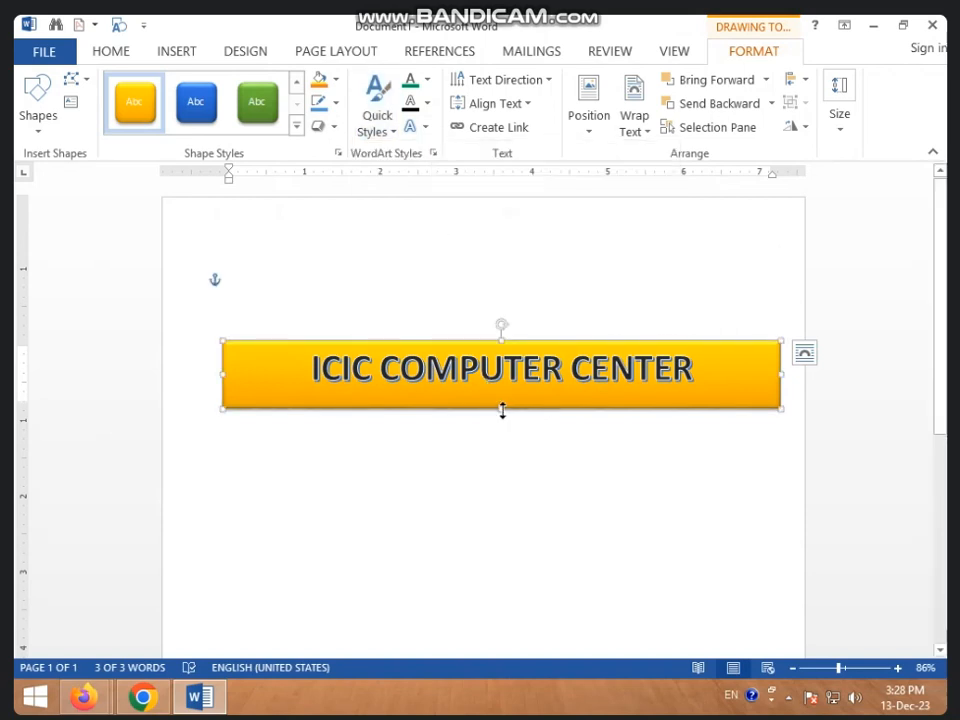
- Roughly double the height of the WordArt box and move it back to the top of the page
{"action": "left_click_drag", "start_coordinate": [502, 409], "coordinate": [501, 488]}
{"action": "left_click", "coordinate": [535, 385]}
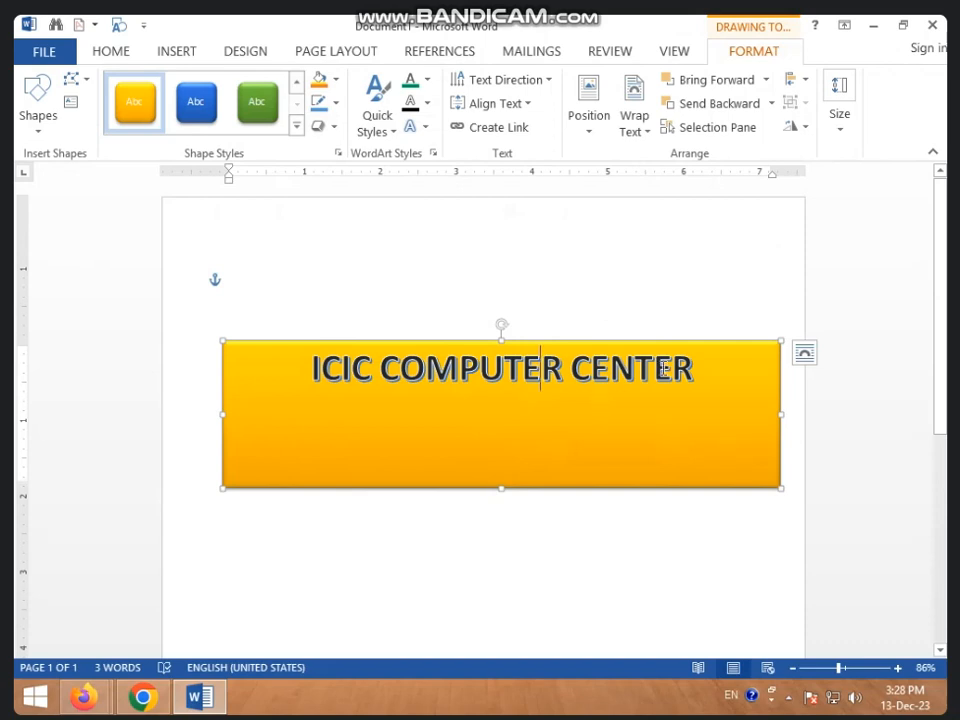
{"action": "left_click_drag", "start_coordinate": [606, 338], "coordinate": [620, 228]}
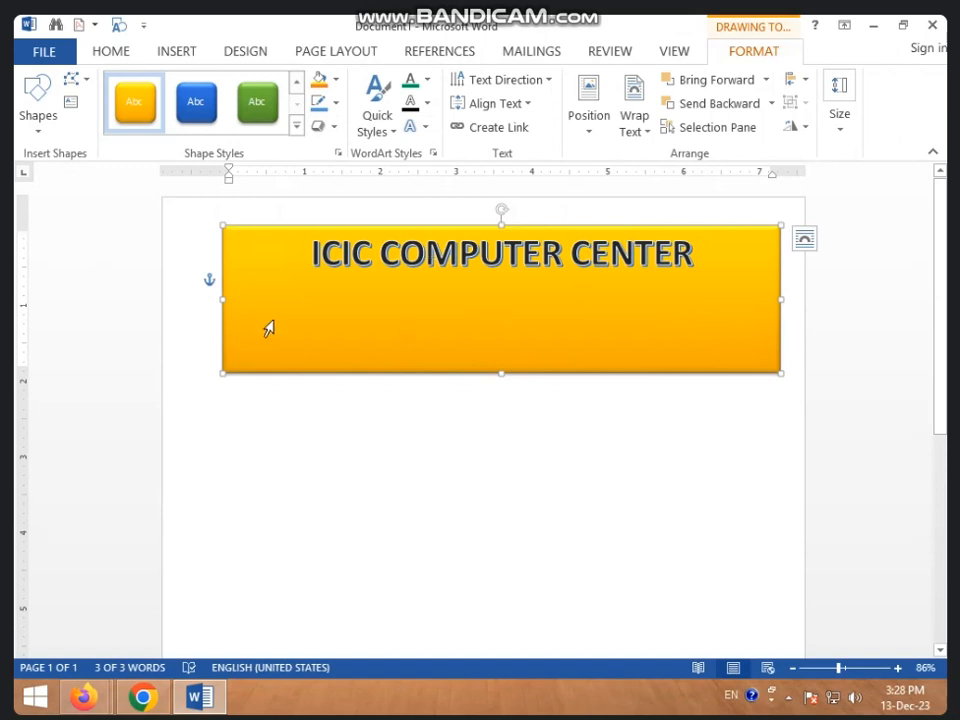
- Align the text to the middle of the WordArt box and view the text direction options without changing them
{"action": "left_click", "coordinate": [527, 104]}
{"action": "left_click", "coordinate": [523, 212]}
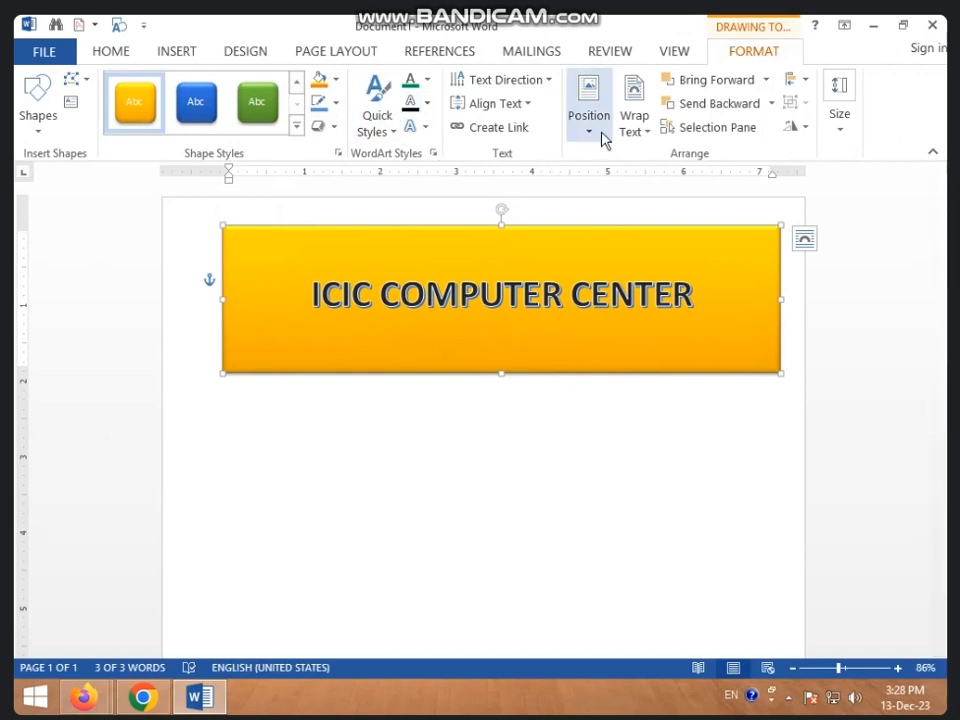
{"action": "left_click", "coordinate": [545, 88]}
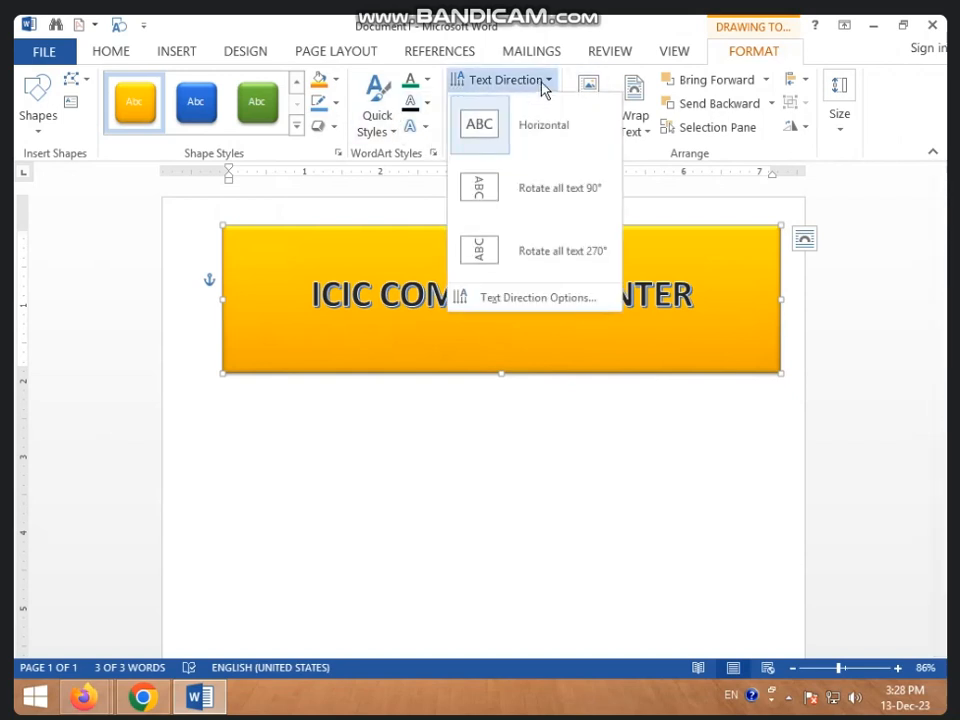
{"action": "left_click", "coordinate": [281, 265]}
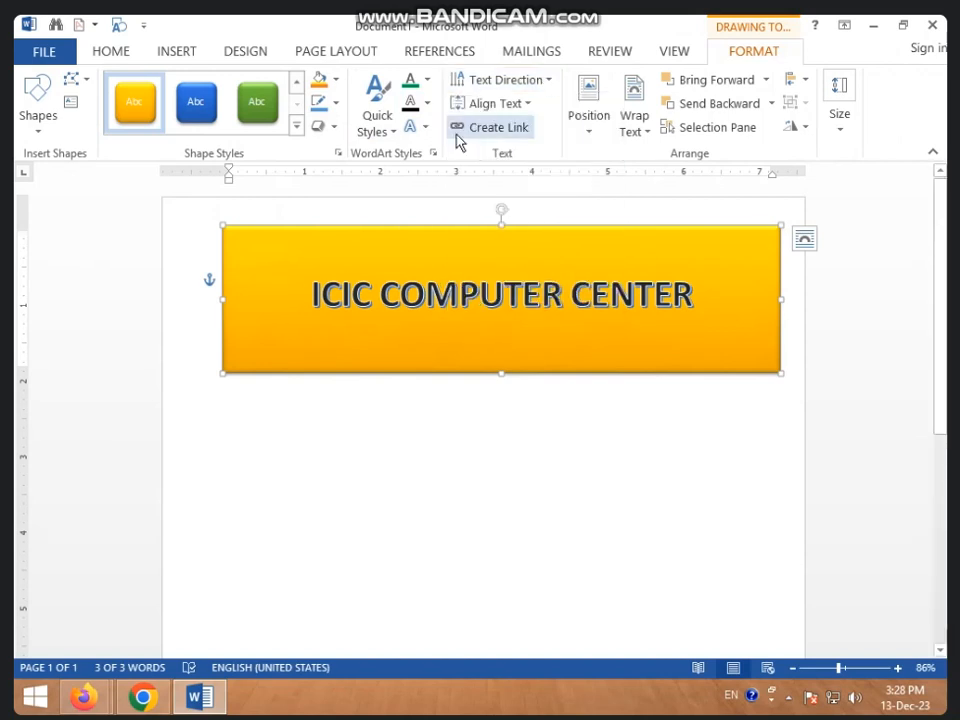
{"action": "left_click", "coordinate": [427, 127]}
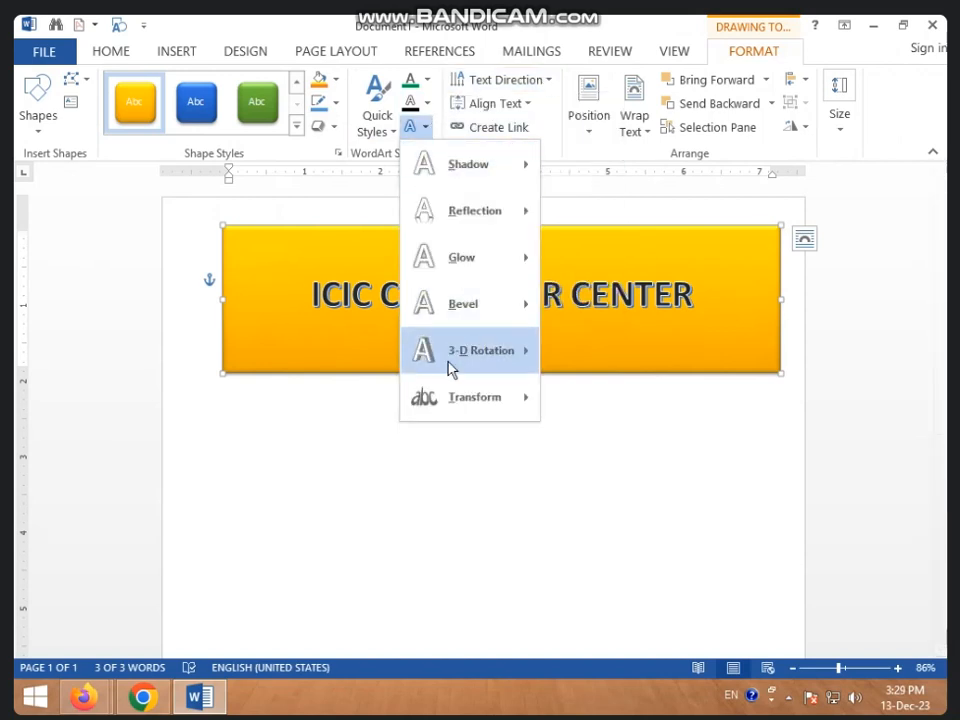
{"action": "mouse_move", "coordinate": [443, 396]}
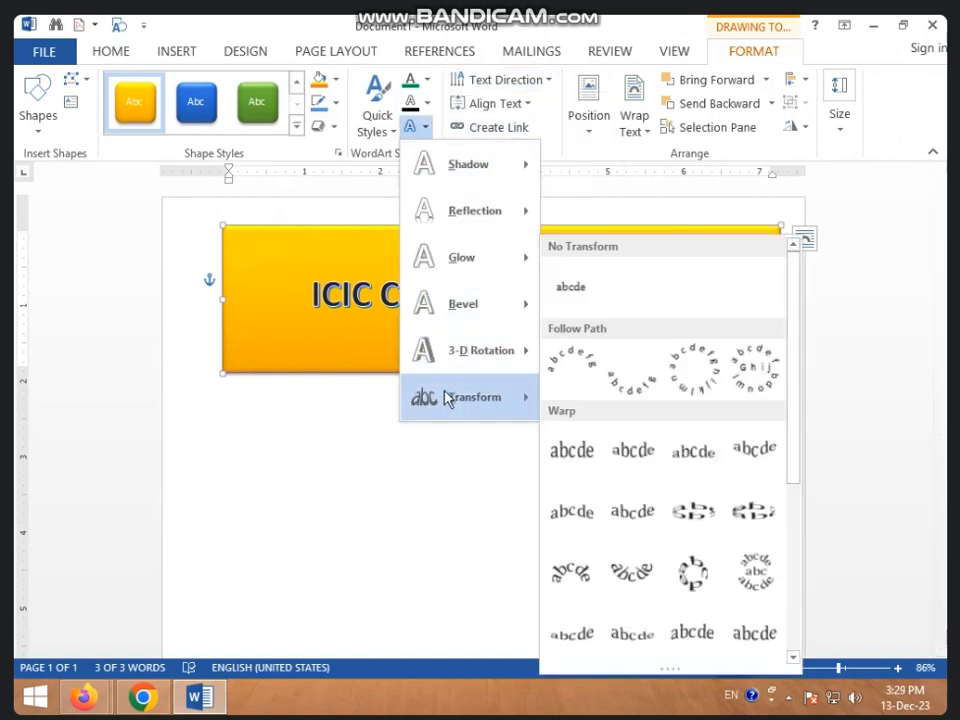
{"action": "left_click", "coordinate": [555, 370]}
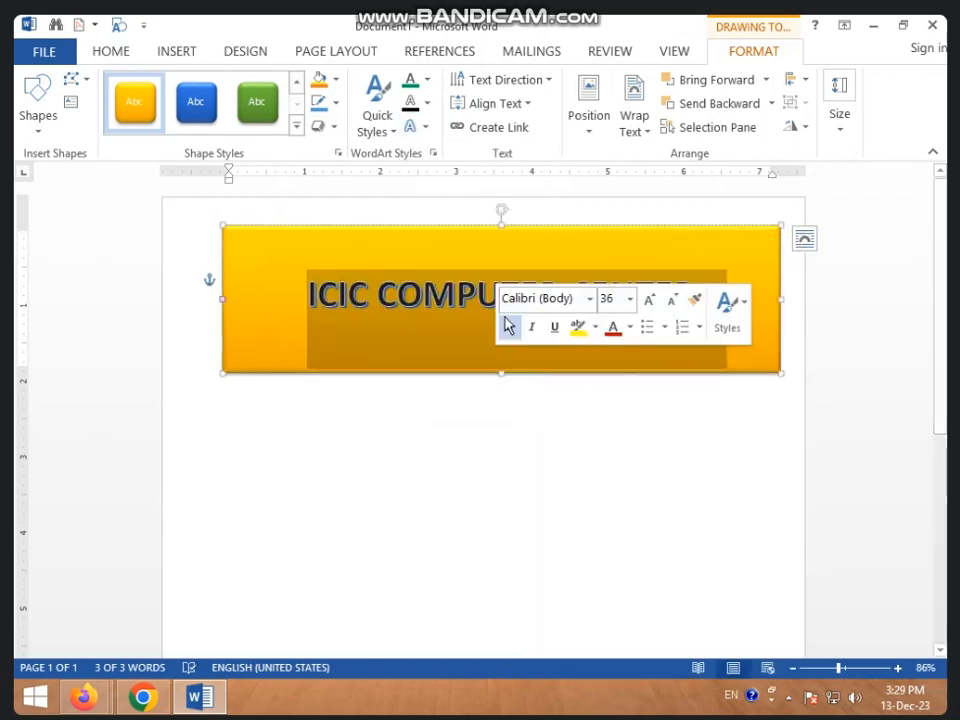
{"action": "left_click", "coordinate": [423, 300]}
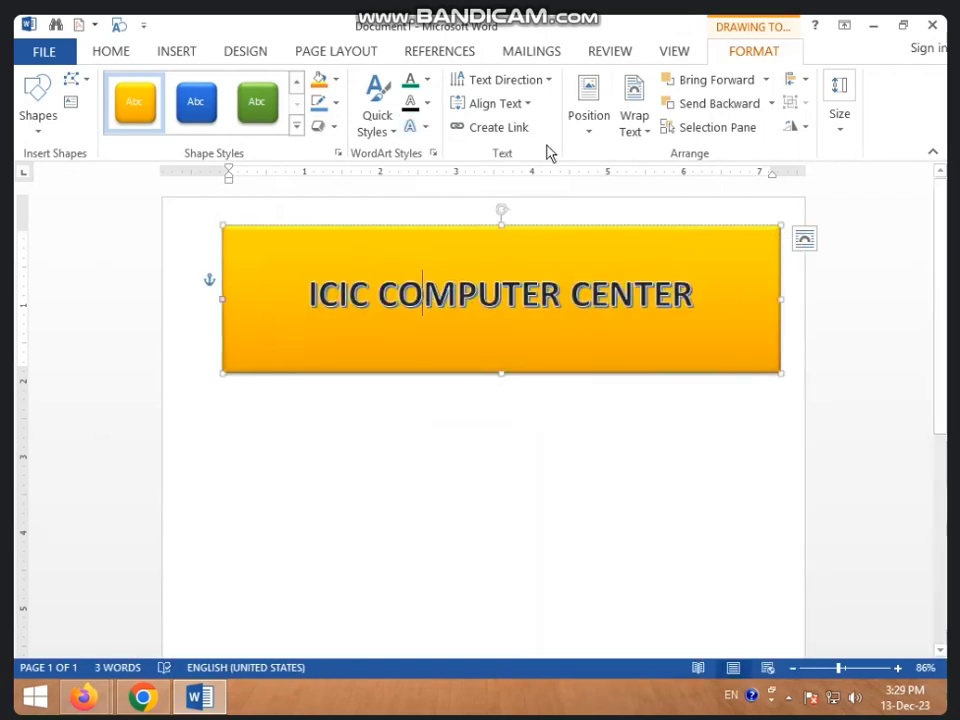
- Apply a warp transform to "ICIC COMPUTER CENTER" that curves the text downward and fills the box
{"action": "left_click", "coordinate": [418, 128]}
{"action": "mouse_move", "coordinate": [454, 399]}
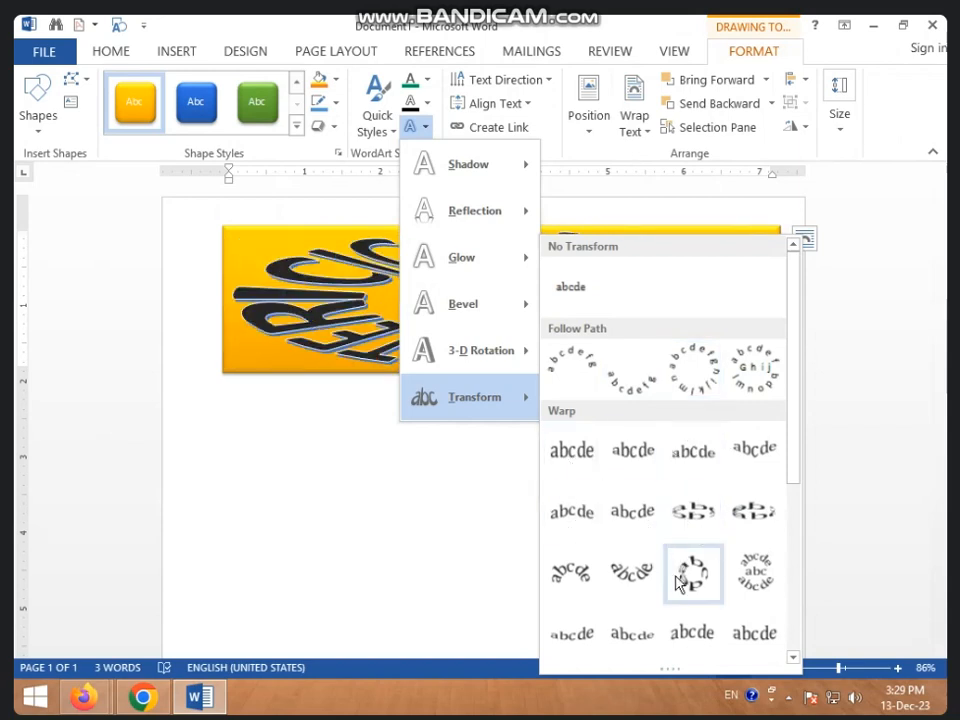
{"action": "left_click", "coordinate": [637, 641]}
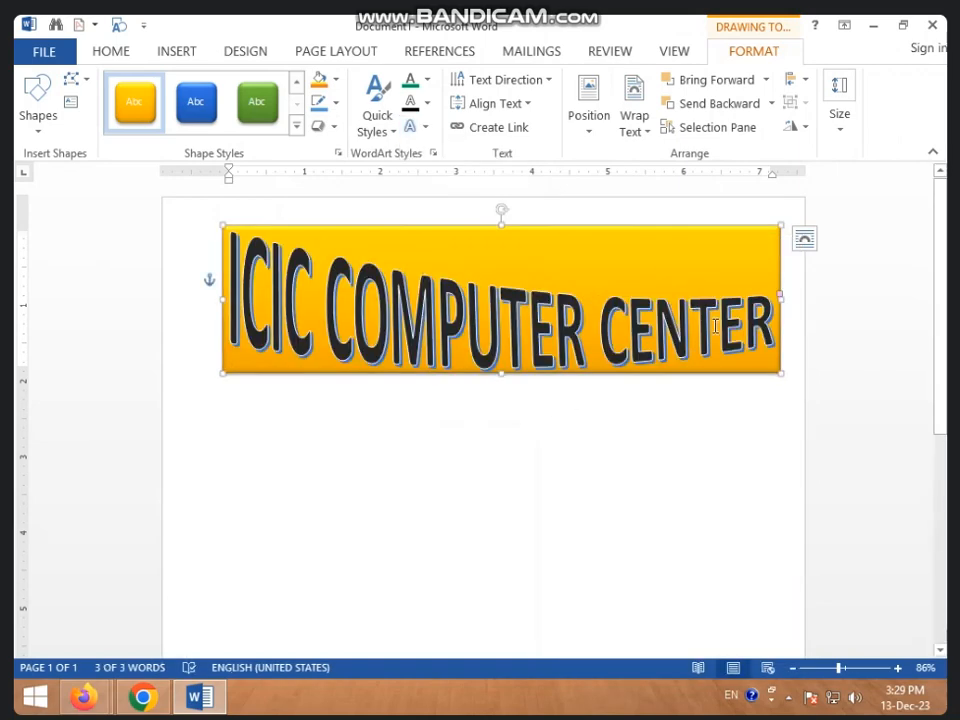
- Change the WordArt text's transform to the Deflate warp, which pinches the letters toward the middle of the box
{"action": "left_click", "coordinate": [413, 126]}
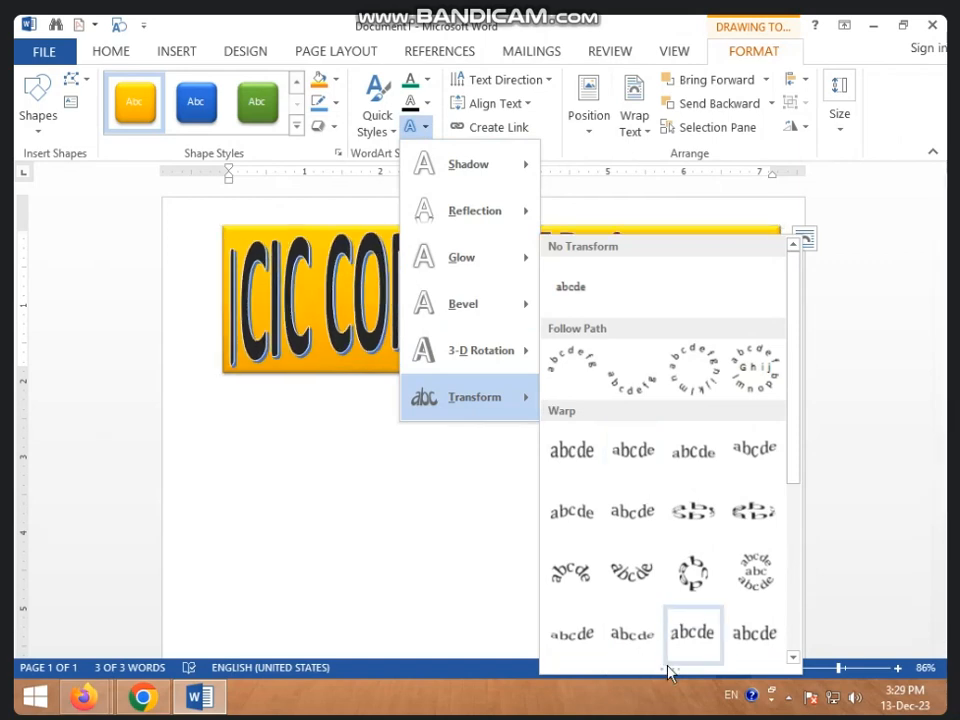
{"action": "scroll", "coordinate": [740, 590], "scroll_direction": "down", "scroll_amount": 5}
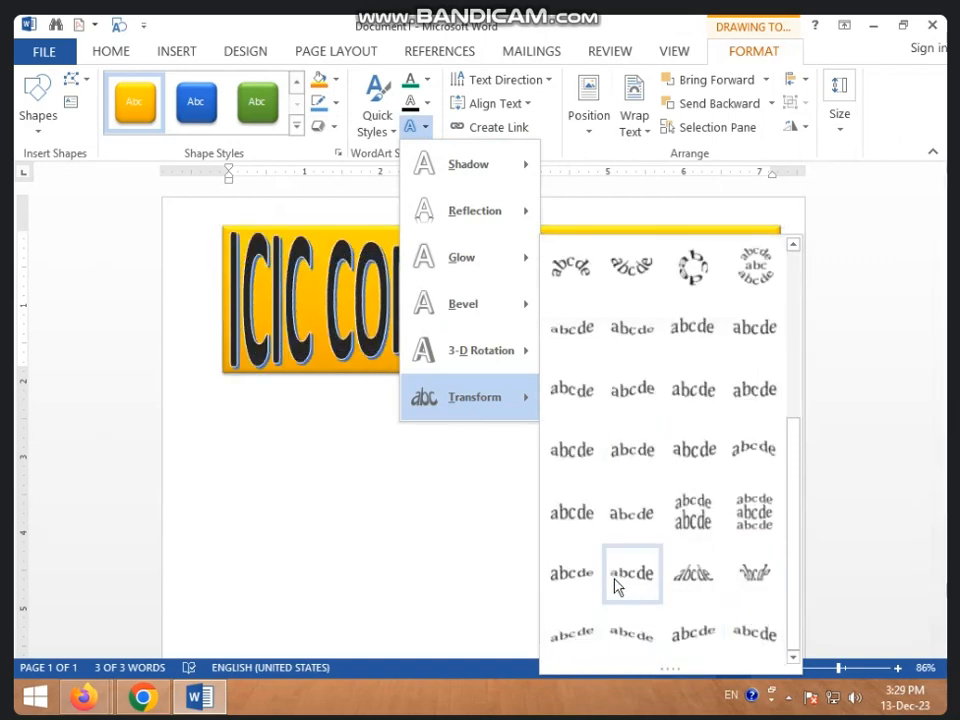
{"action": "left_click", "coordinate": [639, 447]}
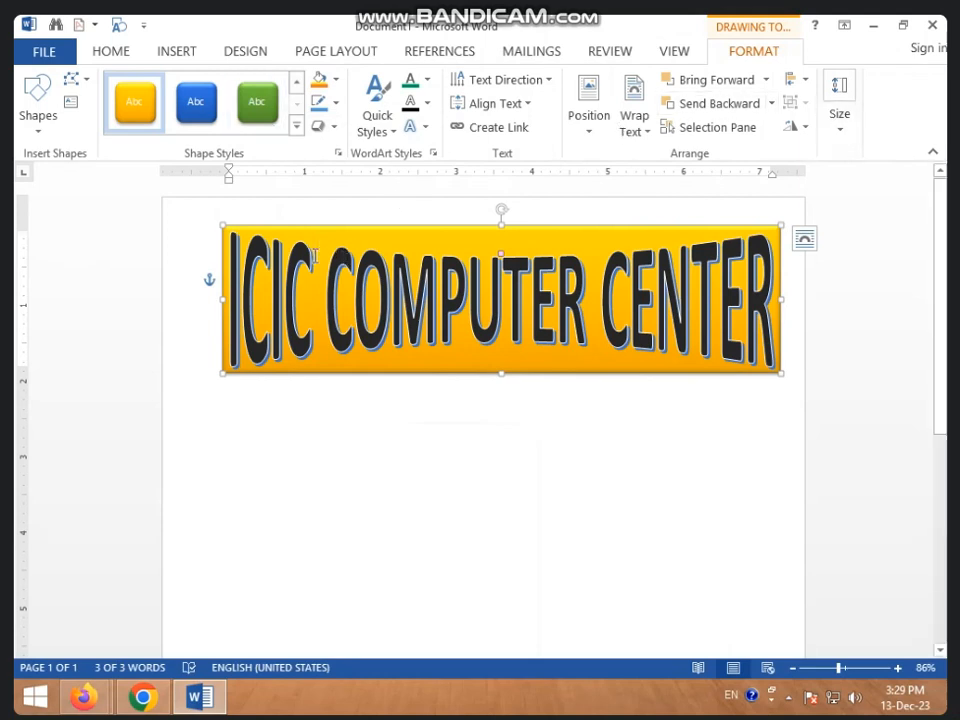
- Clear all the WordArt text and delete its gold box from the page
{"action": "left_click", "coordinate": [345, 244]}
{"action": "key", "text": "Delete"}
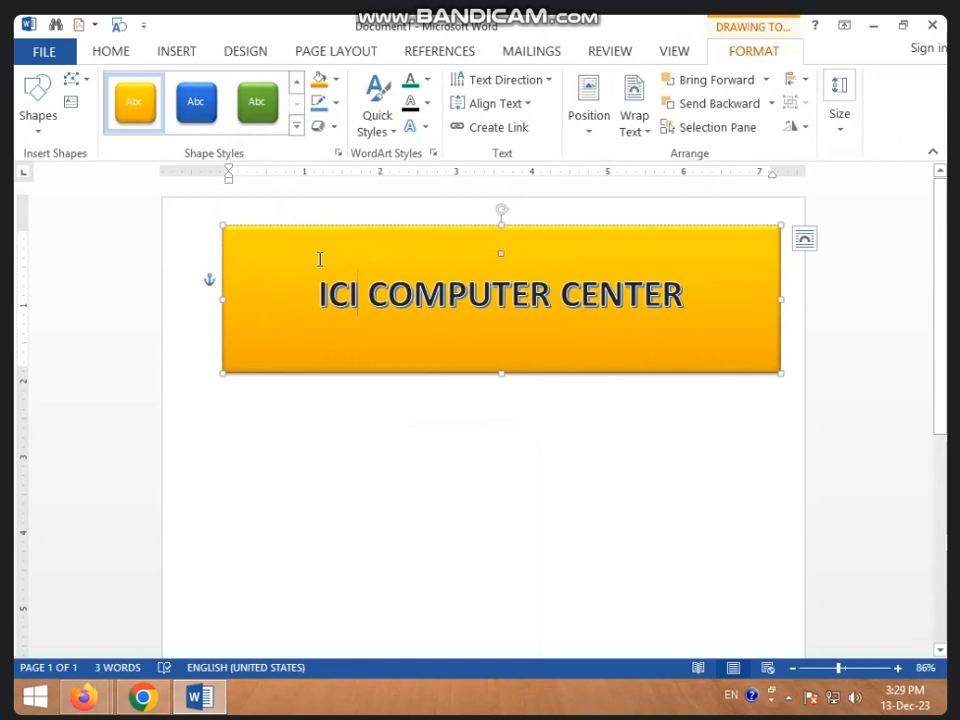
{"action": "key", "text": "ctrl+a"}
{"action": "key", "text": "Delete"}
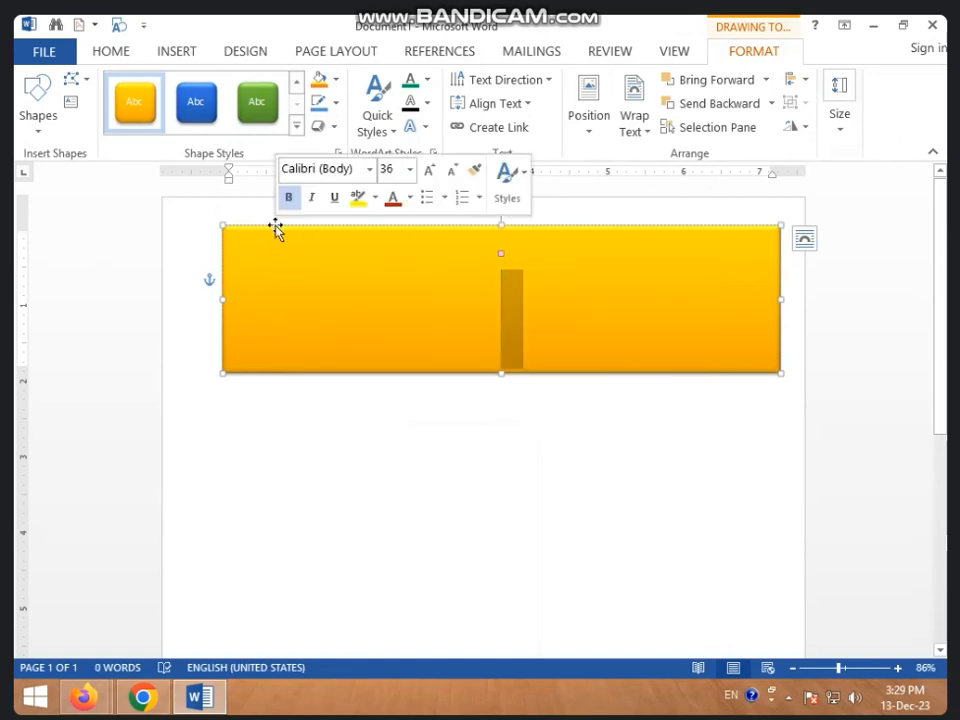
{"action": "key", "text": "Delete"}
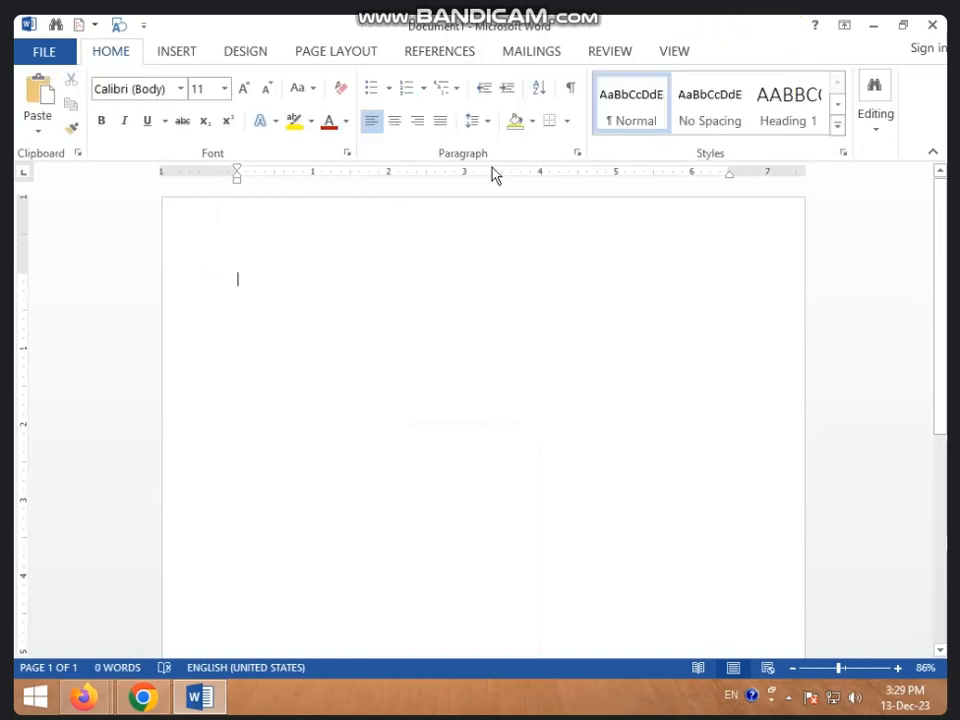
- View the signature setup options for a Microsoft Office Signature Line and close them without adding one
{"action": "left_click", "coordinate": [180, 52]}
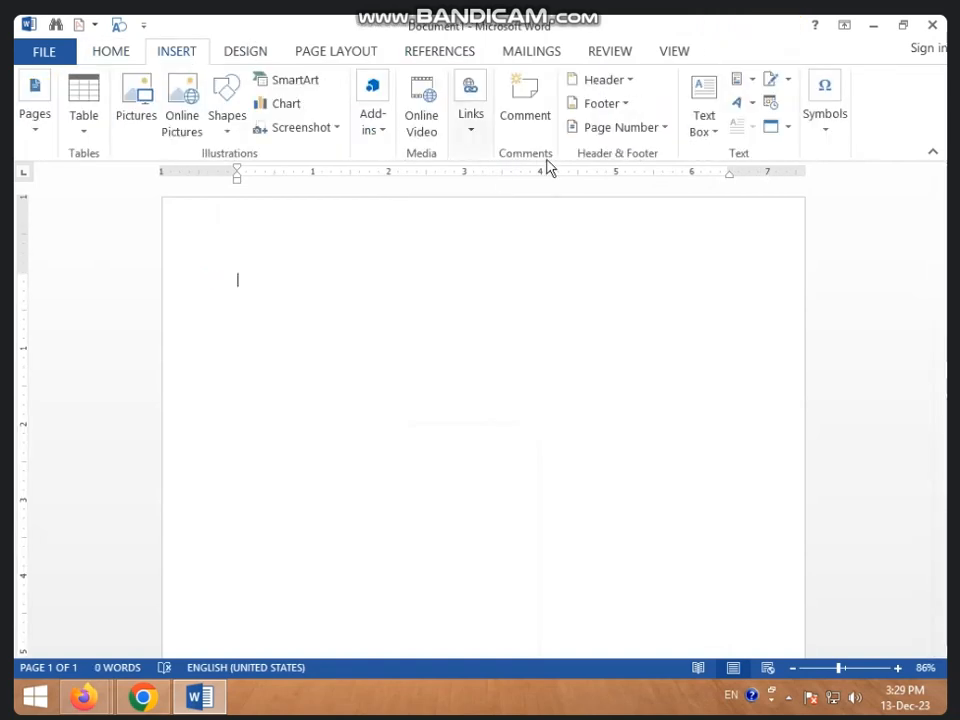
{"action": "left_click", "coordinate": [788, 80]}
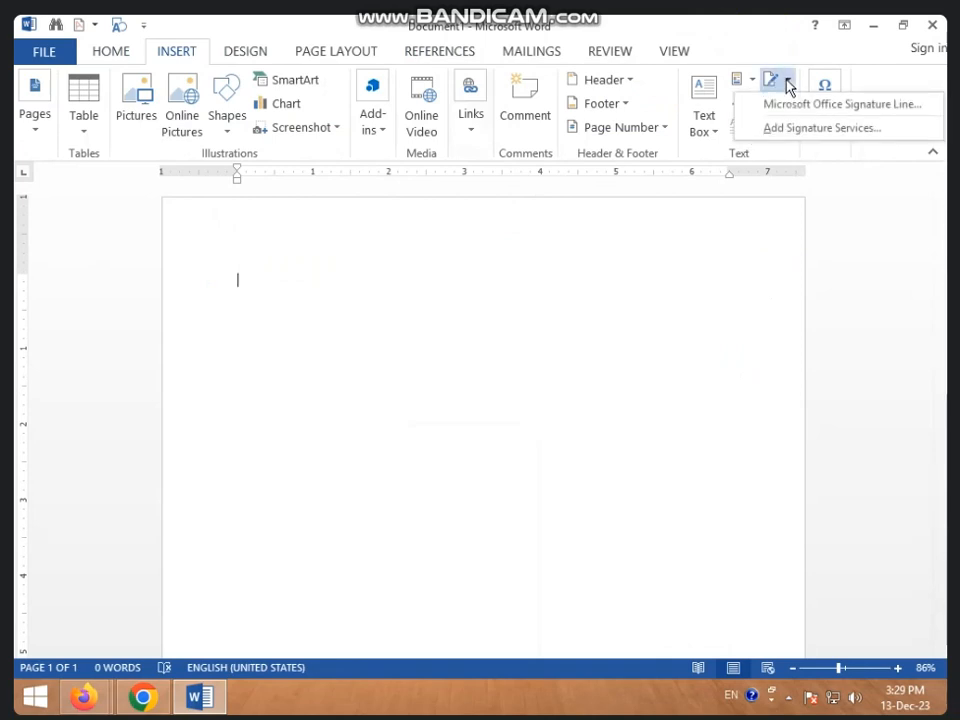
{"action": "left_click", "coordinate": [891, 110]}
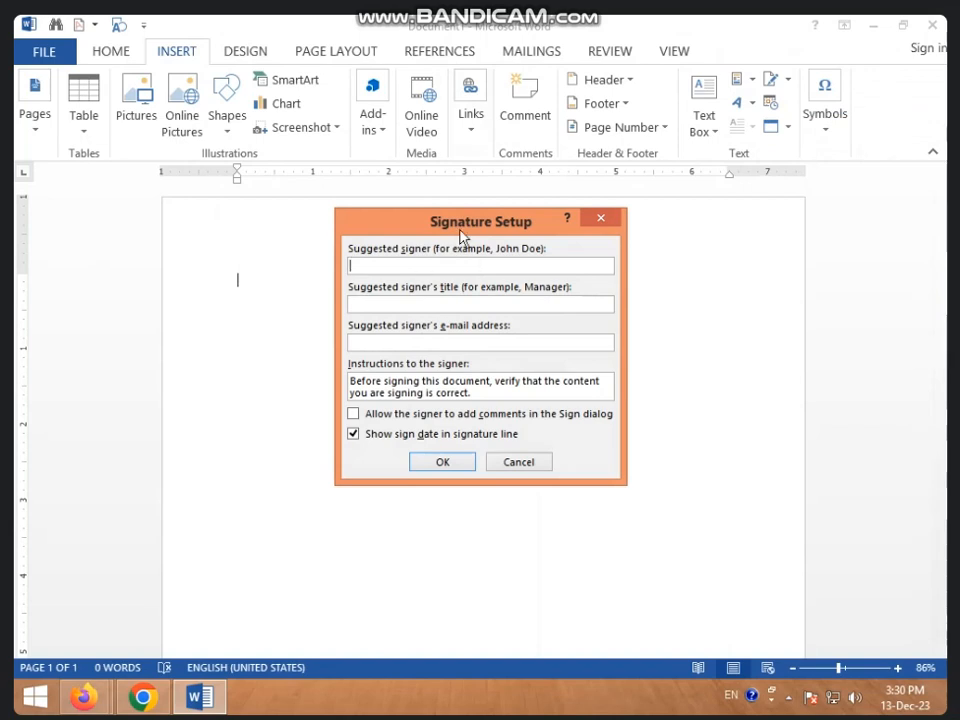
{"action": "left_click", "coordinate": [608, 218]}
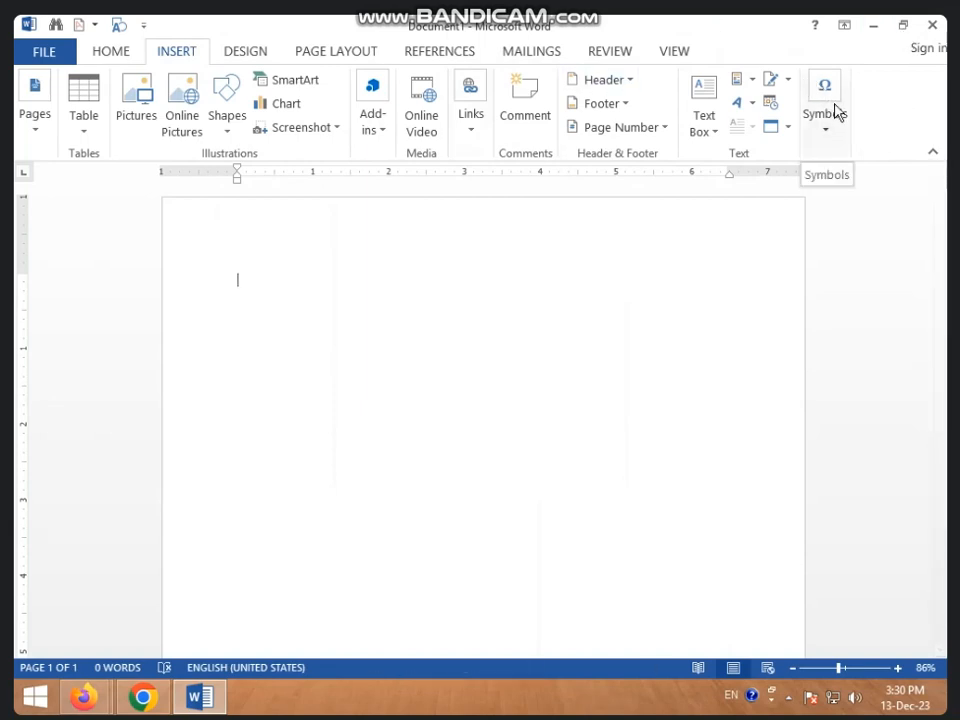
- Generate sample paragraphs on the blank page with the =RAND() function
{"action": "type", "text": "=RAND"}
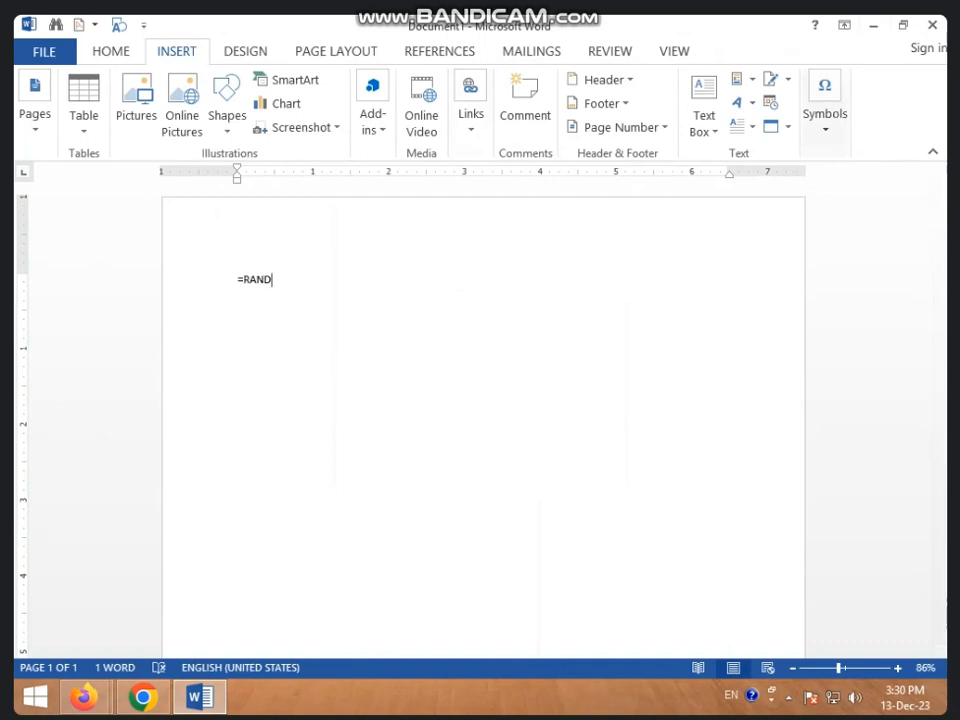
{"action": "type", "text": "()"}
{"action": "key", "text": "Return"}
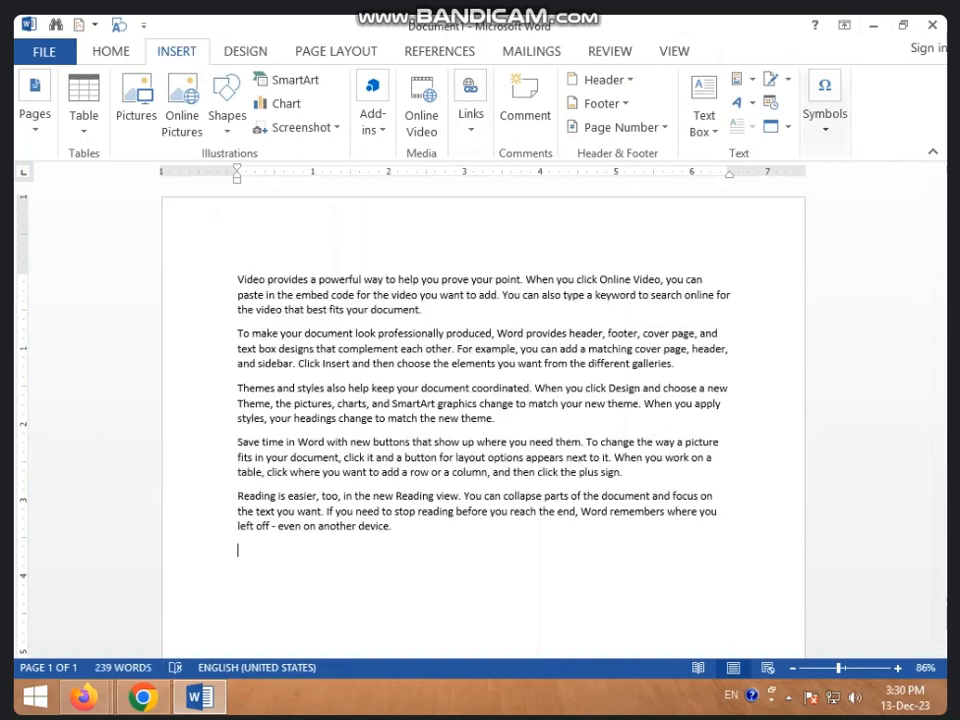